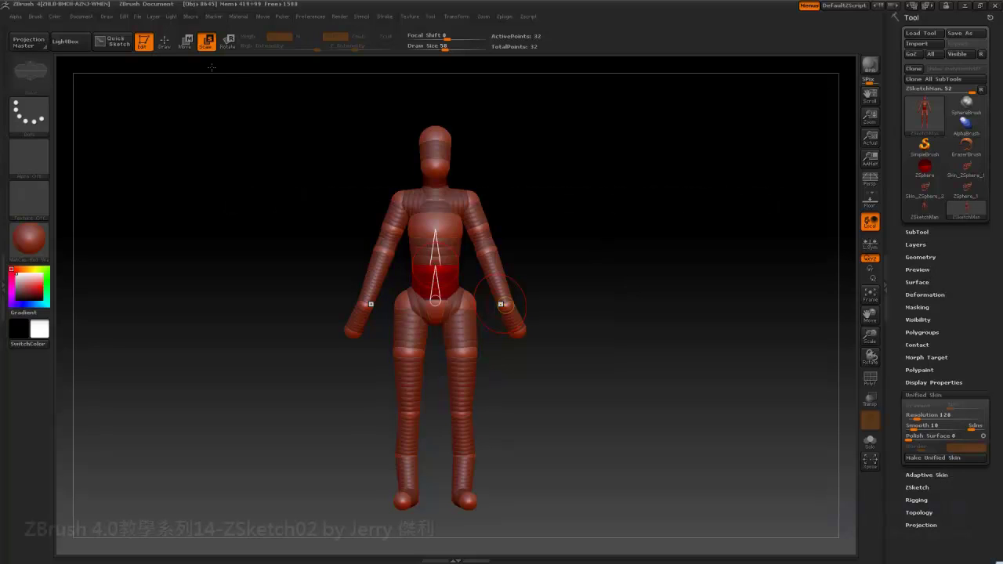
Preview the ZSketch's unified skin from front and side, then turn the preview off
{"action": "key", "text": "q"}
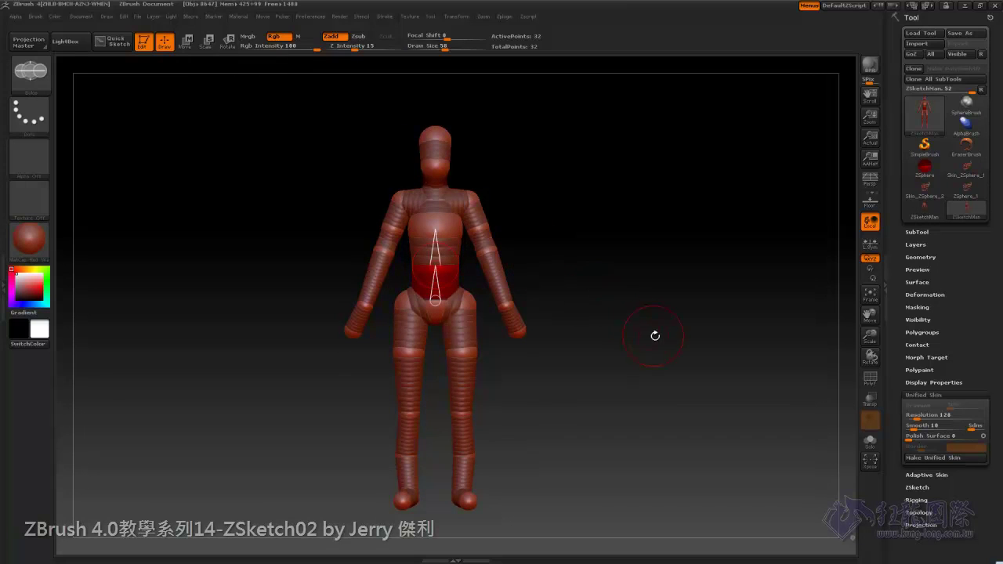
{"action": "mouse_move", "coordinate": [656, 341]}
{"action": "left_mouse_down"}
{"action": "mouse_move", "coordinate": [596, 369]}
{"action": "mouse_move", "coordinate": [624, 367]}
{"action": "left_mouse_up"}
{"action": "key", "text": "a"}
{"action": "mouse_move", "coordinate": [630, 370]}
{"action": "left_mouse_down"}
{"action": "mouse_move", "coordinate": [561, 380]}
{"action": "mouse_move", "coordinate": [587, 405]}
{"action": "mouse_move", "coordinate": [625, 410]}
{"action": "left_mouse_up"}
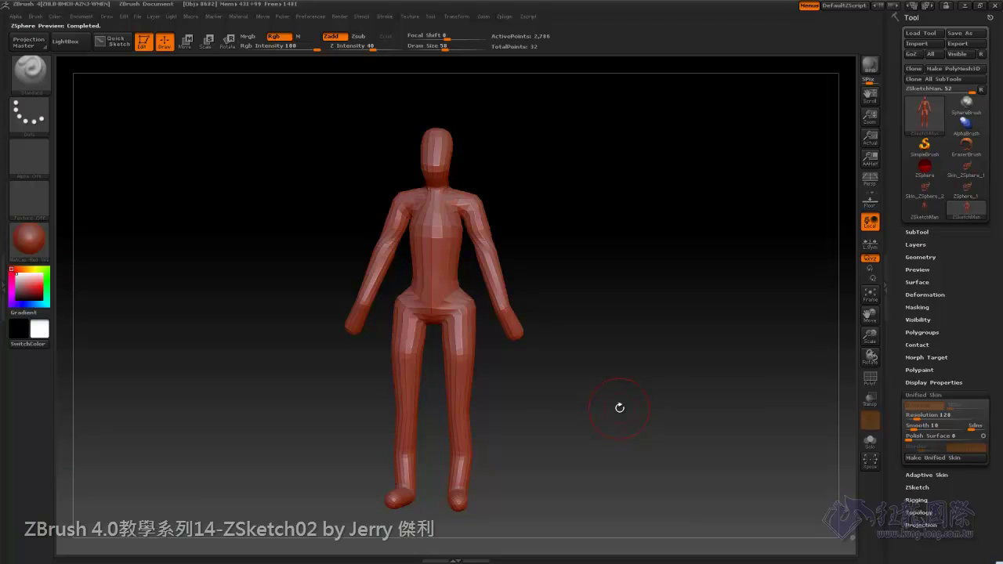
{"action": "key", "text": "a"}
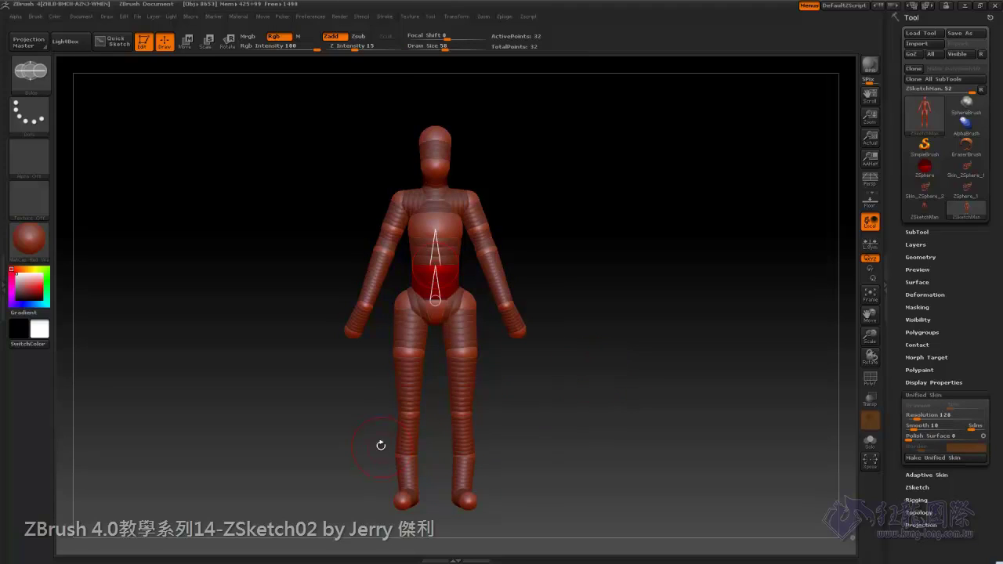
Shrink the waist section in Scale mode and check it from the side
{"action": "left_click", "coordinate": [209, 44]}
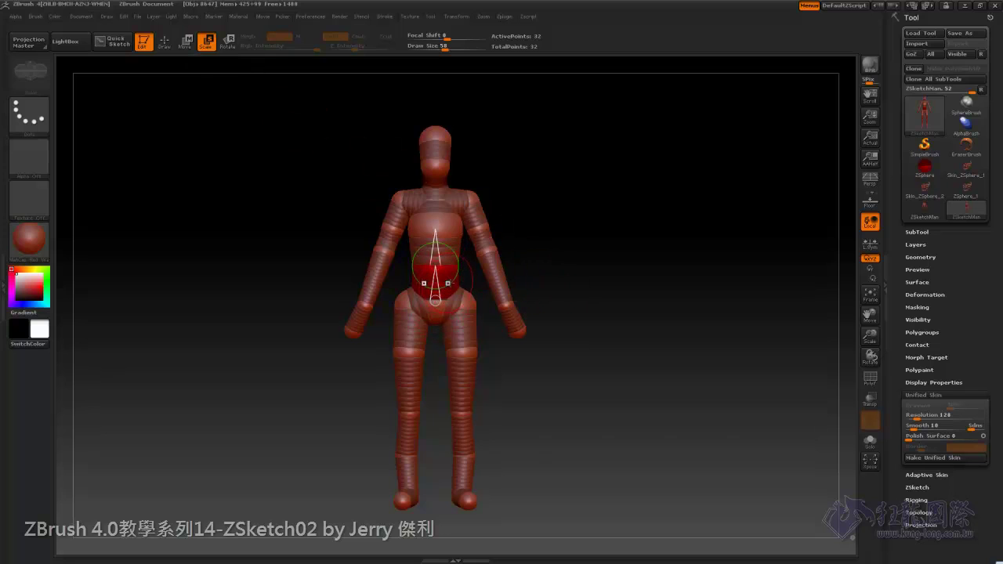
{"action": "left_click_drag", "start_coordinate": [435, 263], "coordinate": [423, 270]}
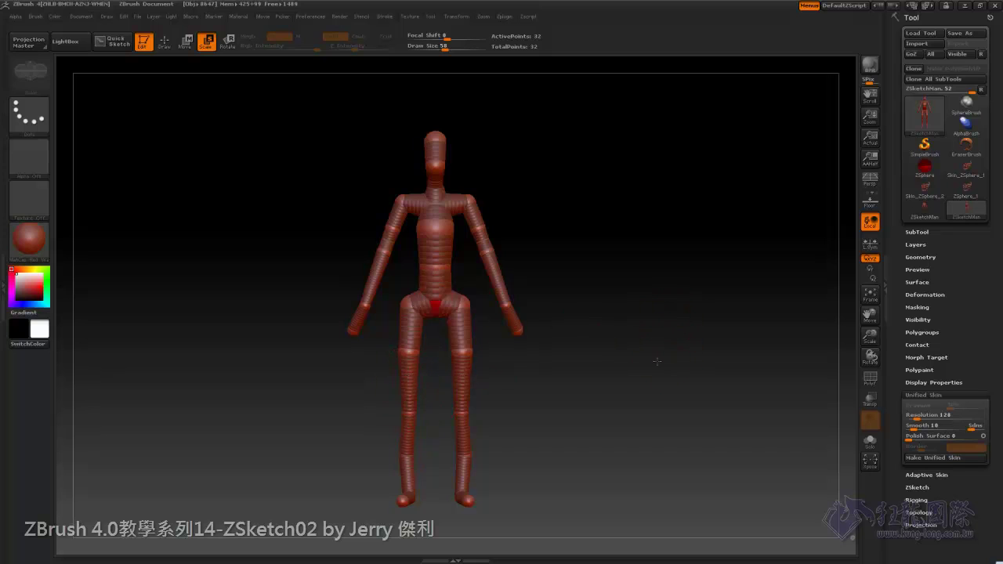
{"action": "left_click_drag", "start_coordinate": [607, 329], "coordinate": [661, 359]}
Return to Draw mode and zoom in so the torso, arms and upper legs fill the view
{"action": "left_click", "coordinate": [164, 41]}
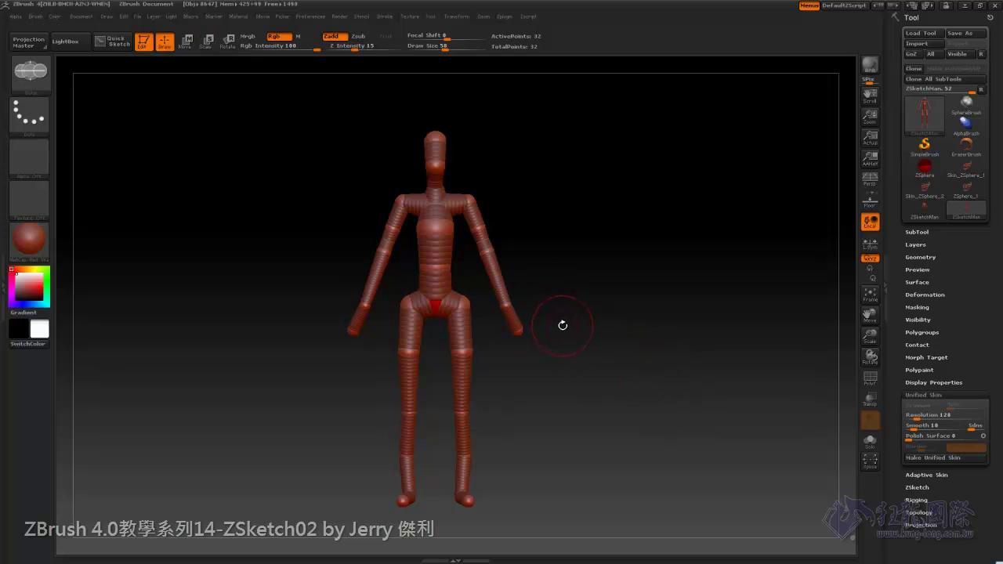
{"action": "mouse_move", "coordinate": [586, 324]}
{"action": "left_mouse_down", "text": "alt"}
{"action": "mouse_move", "coordinate": [612, 390]}
{"action": "mouse_move", "coordinate": [639, 368]}
{"action": "left_mouse_up", "text": "alt"}
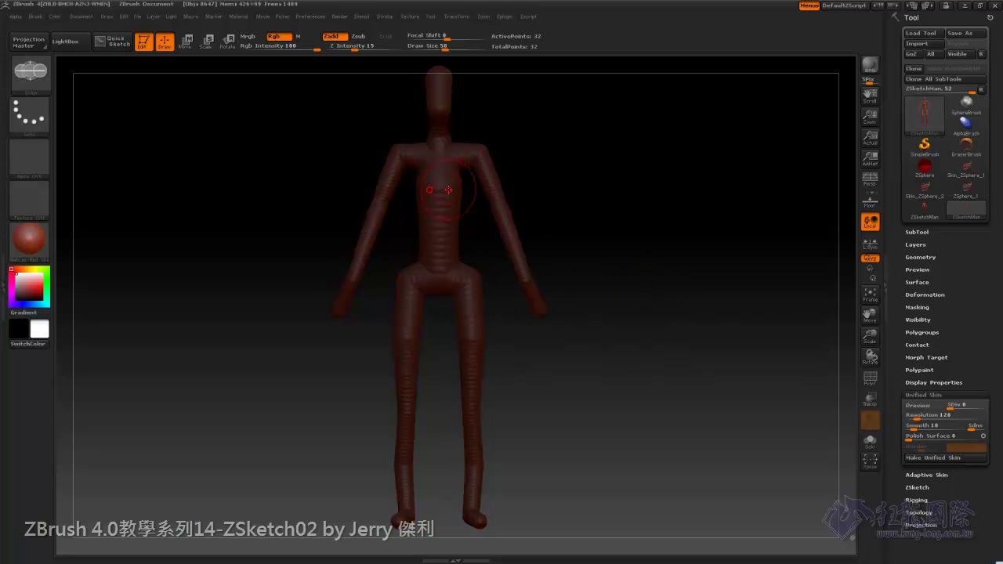
{"action": "mouse_move", "coordinate": [647, 266]}
{"action": "left_mouse_down", "text": "alt"}
{"action": "mouse_move", "coordinate": [649, 310]}
{"action": "mouse_move", "coordinate": [681, 315]}
{"action": "left_mouse_up", "text": "alt"}
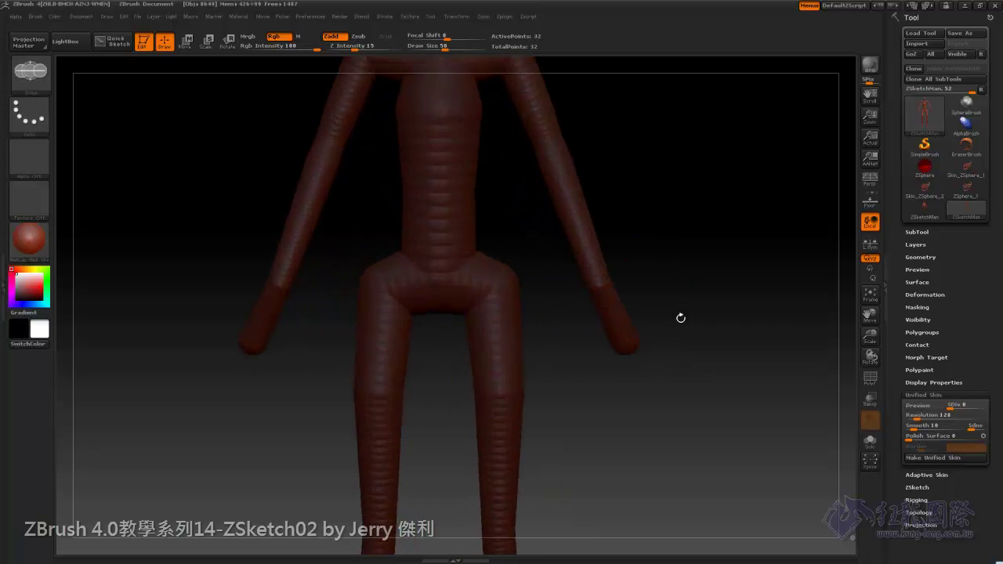
Try the Sketch 2 brush, then load Smooth 2 and dismiss its note
{"action": "left_click", "coordinate": [33, 76]}
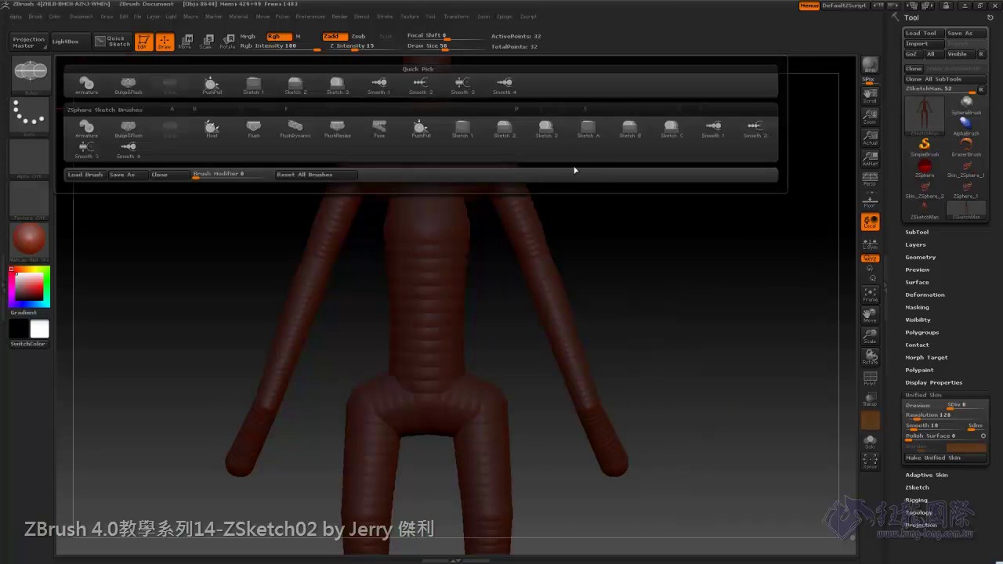
{"action": "left_click", "coordinate": [502, 132]}
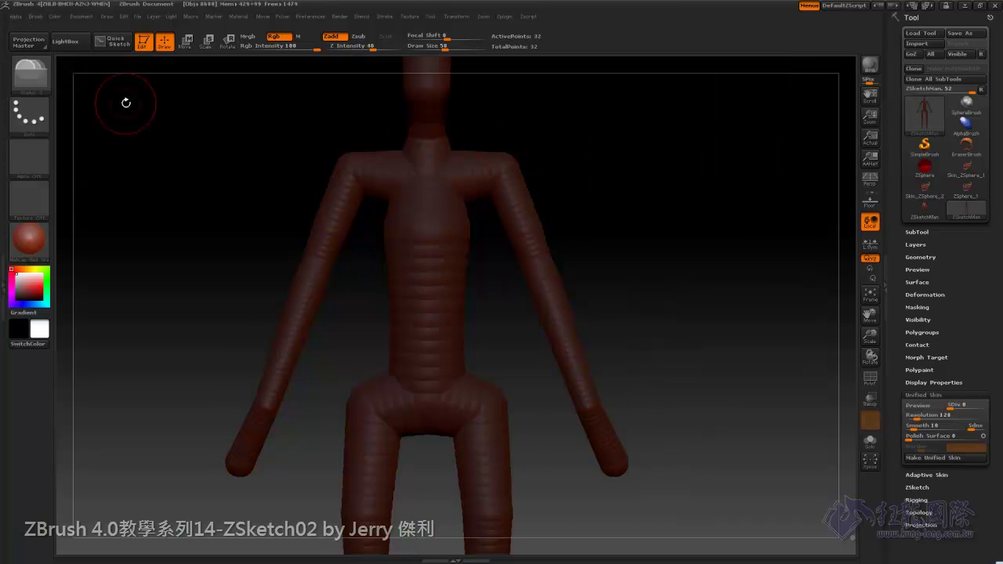
{"action": "left_click", "coordinate": [32, 76]}
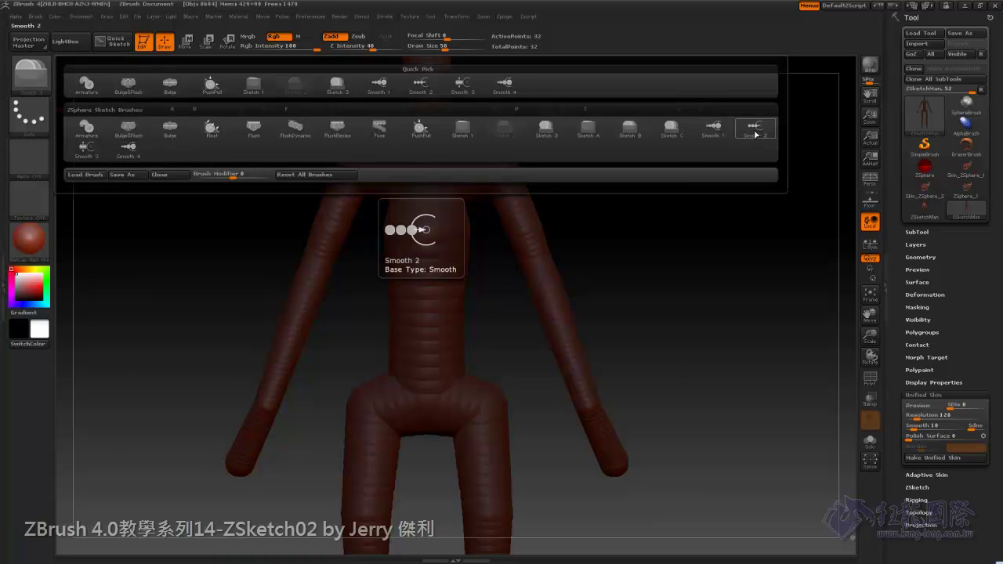
{"action": "left_click", "coordinate": [755, 135]}
{"action": "left_click", "coordinate": [716, 154]}
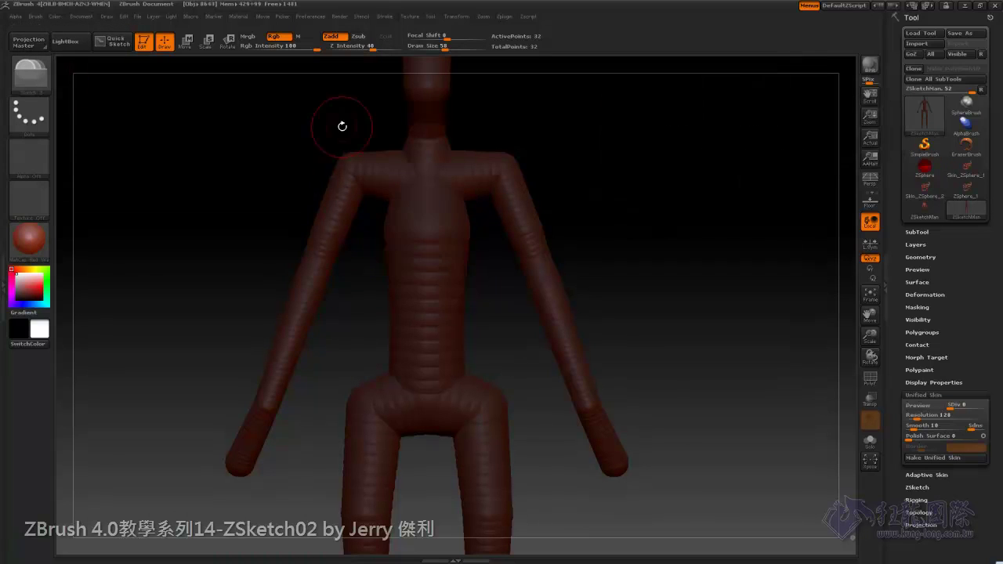
Select Sketch 3, turn off Rgb painting and raise Draw Size to 142
{"action": "left_click", "coordinate": [31, 76]}
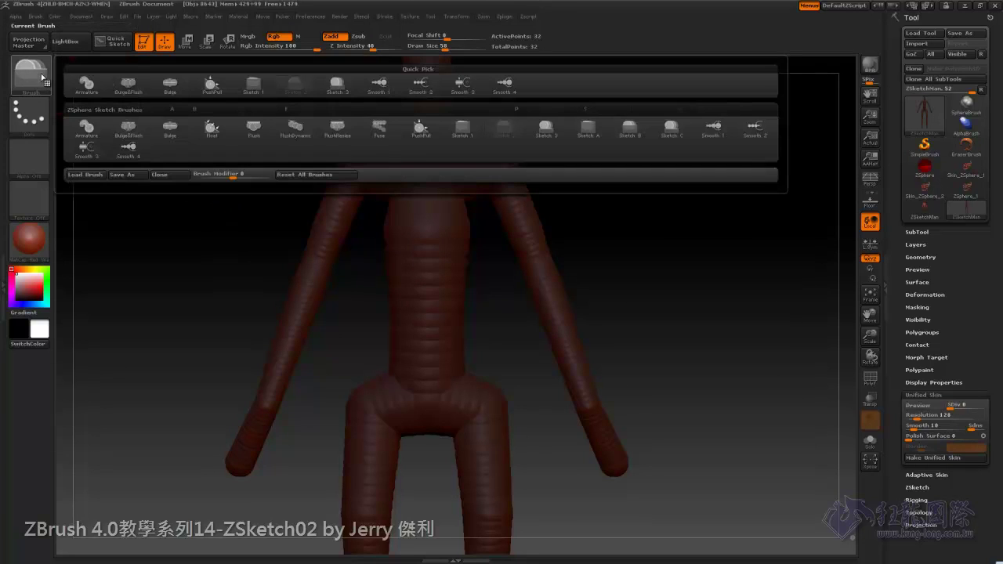
{"action": "left_click", "coordinate": [540, 134]}
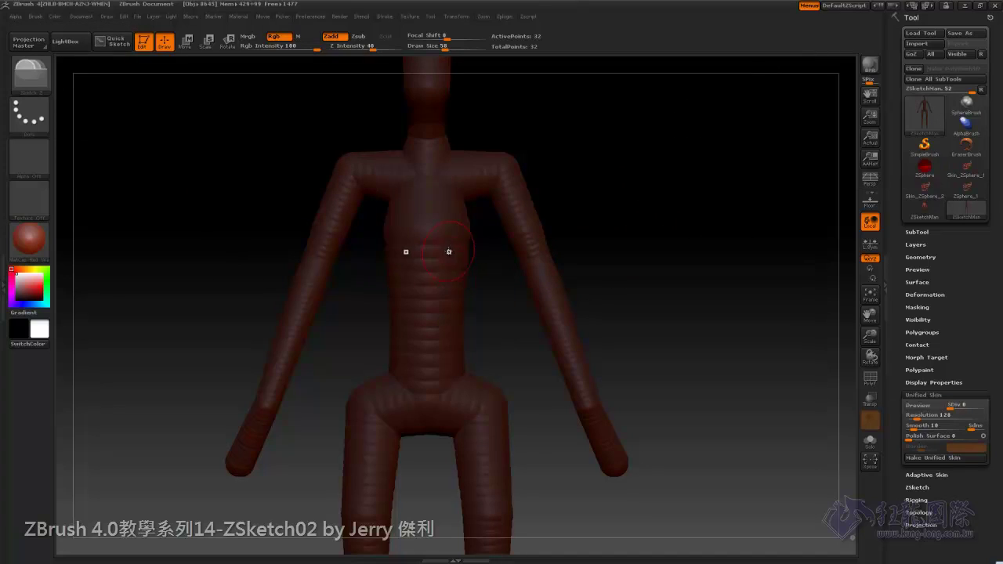
{"action": "left_click", "coordinate": [279, 43]}
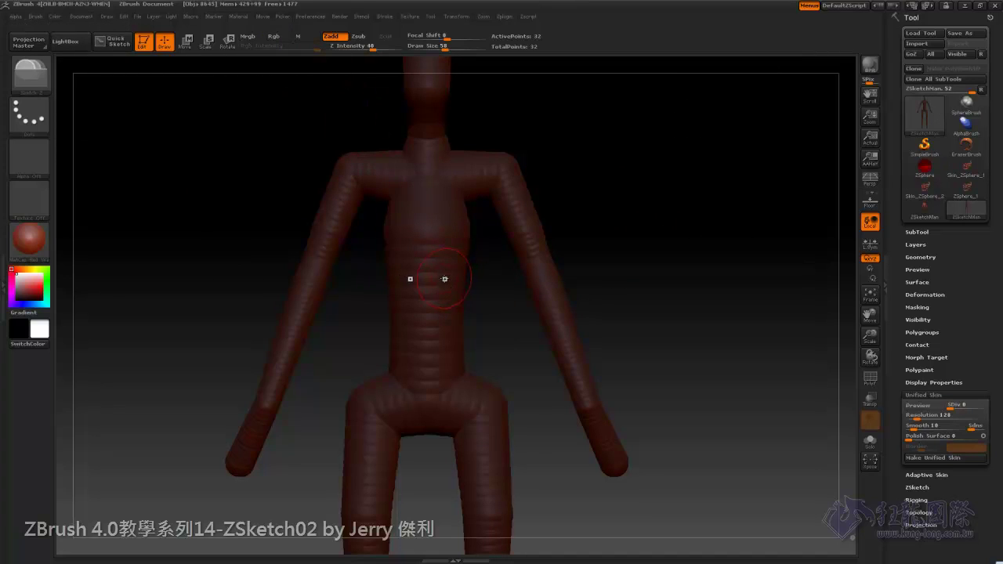
{"action": "key", "text": "bracketright"}
{"action": "key", "text": "bracketright"}
{"action": "key", "text": "bracketright"}
{"action": "key", "text": "bracketright"}
{"action": "key", "text": "bracketright"}
{"action": "key", "text": "bracketright"}
{"action": "key", "text": "bracketright"}
Sketch a mass up the torso into the chest and reshape it from the side in Move mode
{"action": "left_click_drag", "start_coordinate": [427, 266], "coordinate": [436, 171]}
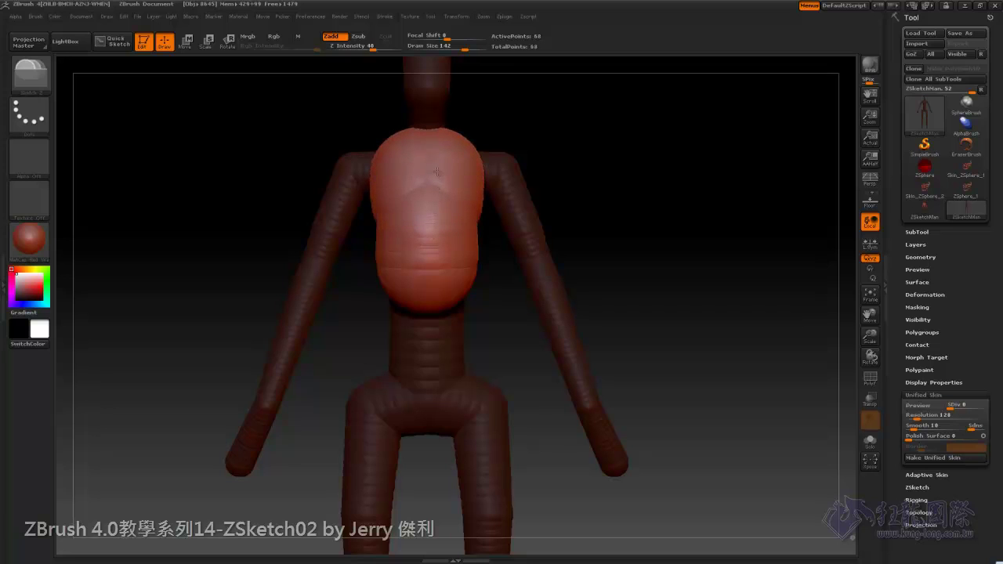
{"action": "left_click_drag", "start_coordinate": [716, 290], "coordinate": [660, 287]}
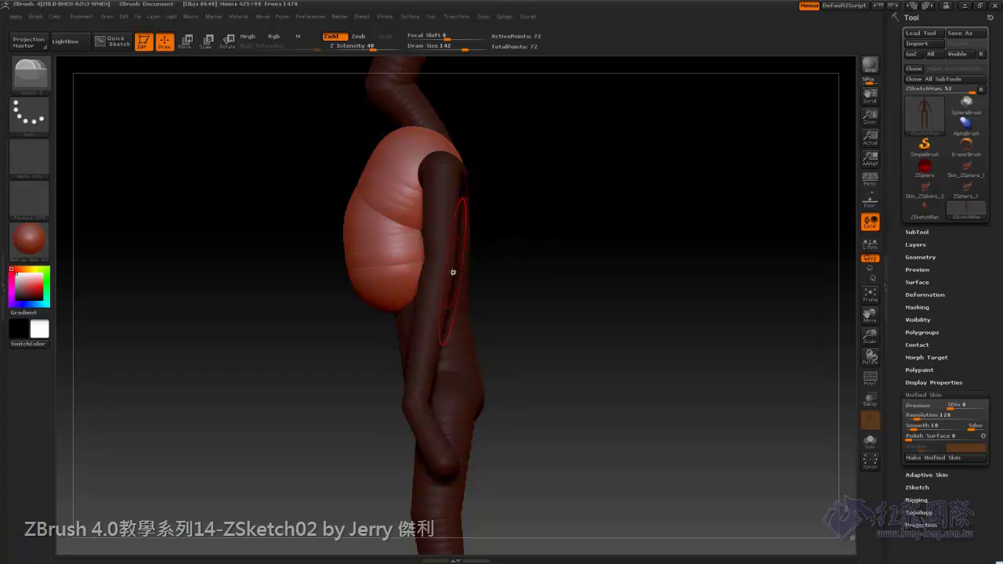
{"action": "left_click", "coordinate": [187, 45]}
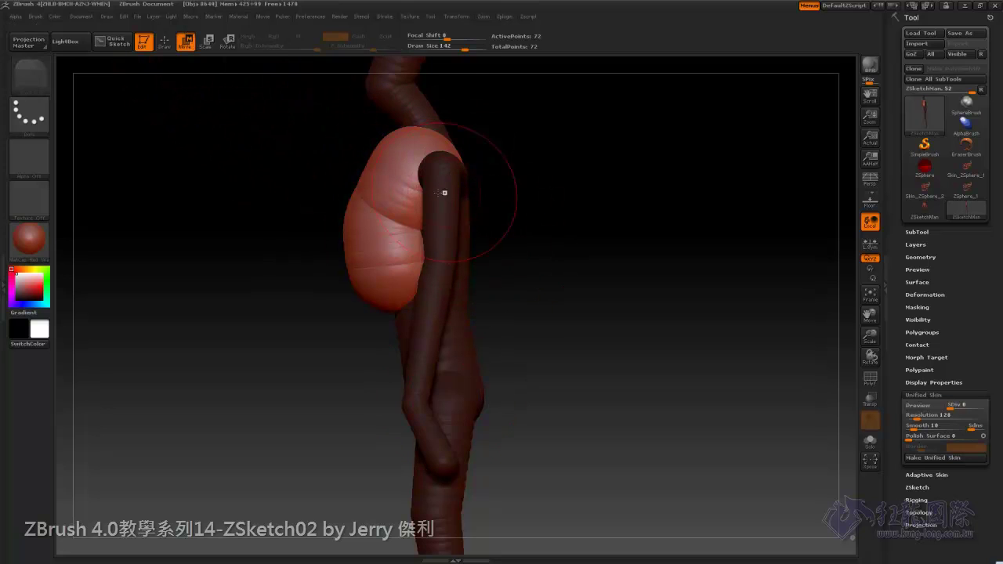
{"action": "left_click_drag", "start_coordinate": [384, 196], "coordinate": [407, 204]}
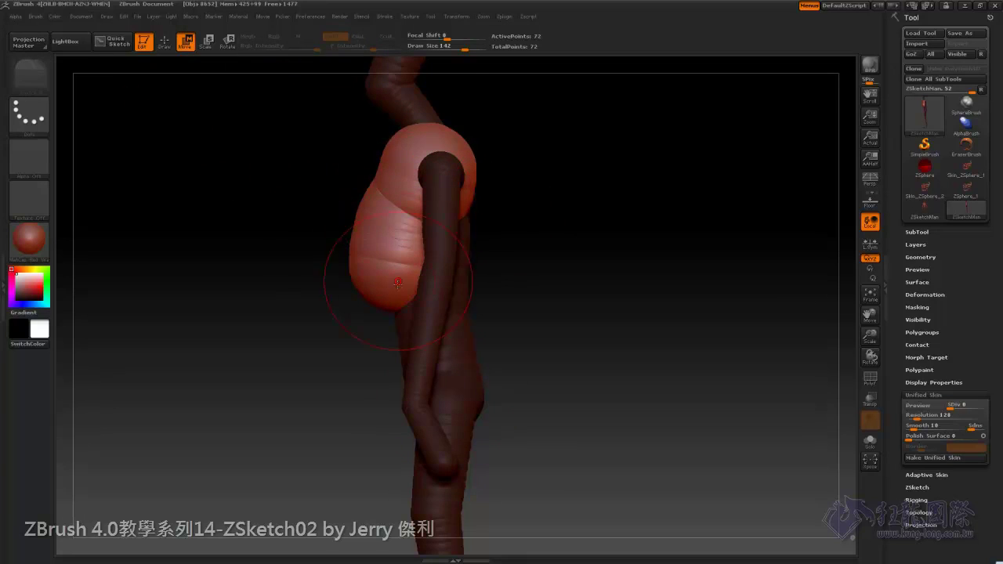
{"action": "left_click_drag", "start_coordinate": [325, 269], "coordinate": [400, 296]}
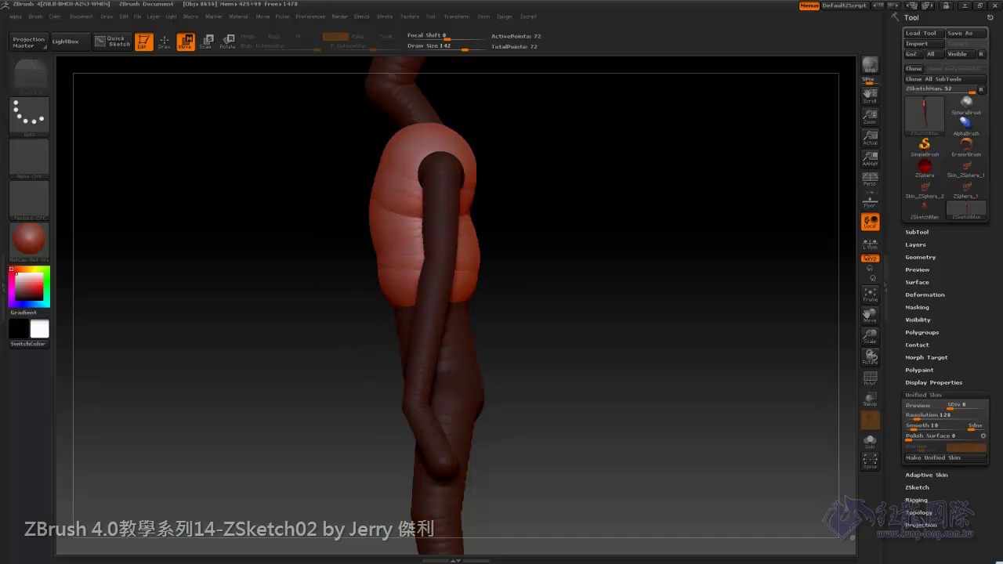
{"action": "left_click_drag", "start_coordinate": [403, 198], "coordinate": [400, 188]}
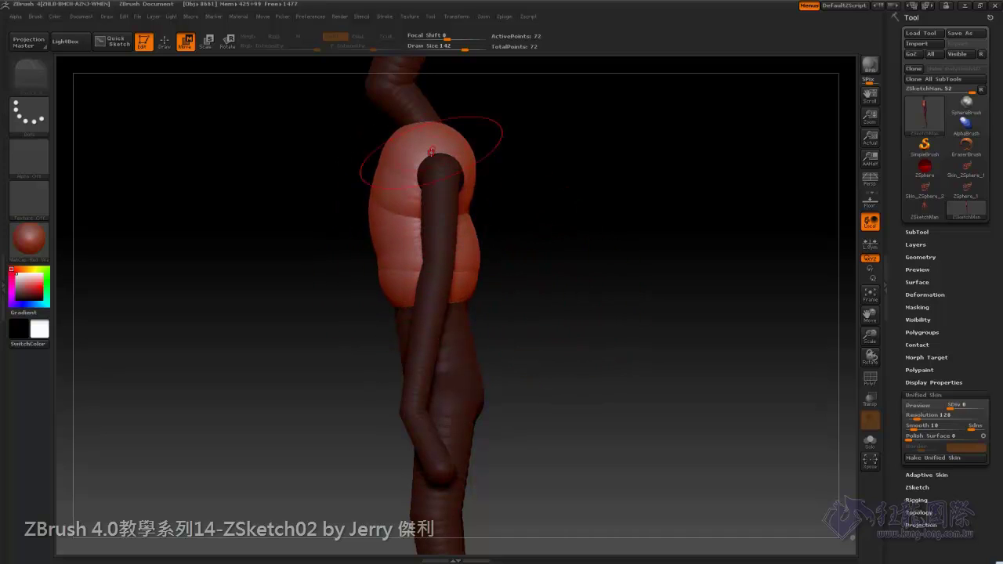
{"action": "left_click_drag", "start_coordinate": [437, 134], "coordinate": [426, 138]}
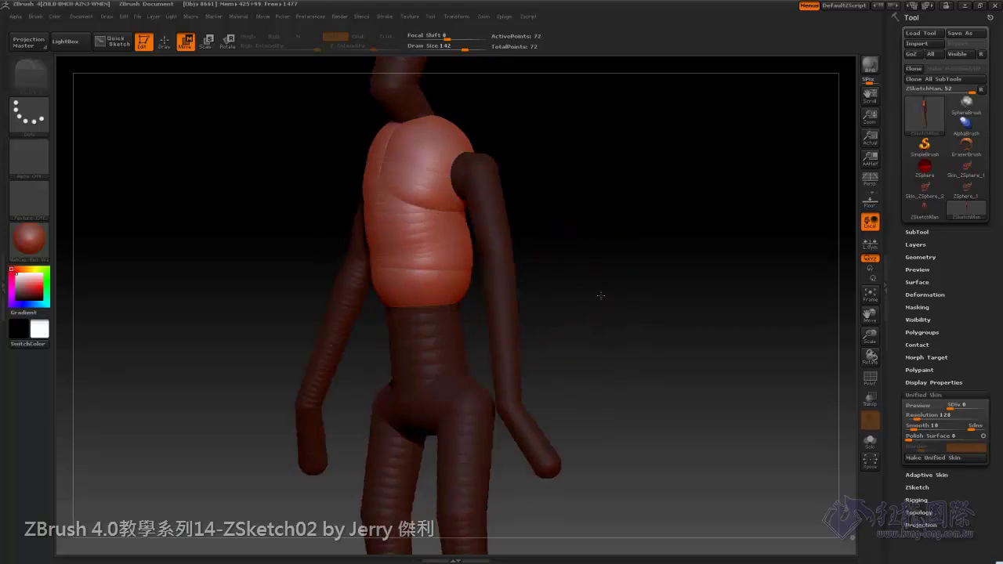
{"action": "left_click_drag", "start_coordinate": [627, 156], "coordinate": [163, 90]}
Smooth the torso bulges and shoulder area into a rounded chest volume
{"action": "left_click", "coordinate": [164, 44]}
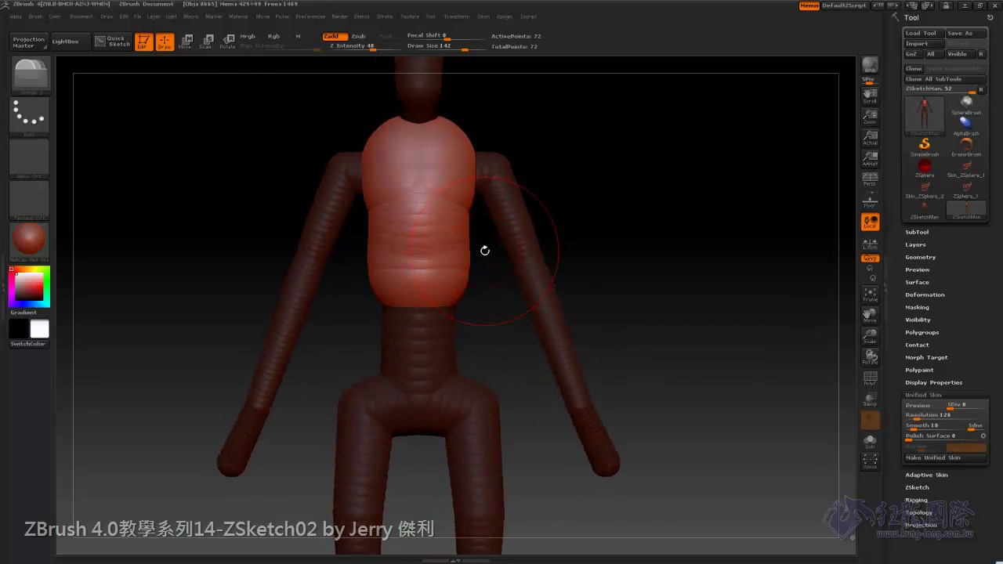
{"action": "left_click_drag", "start_coordinate": [475, 235], "coordinate": [430, 170], "text": "shift"}
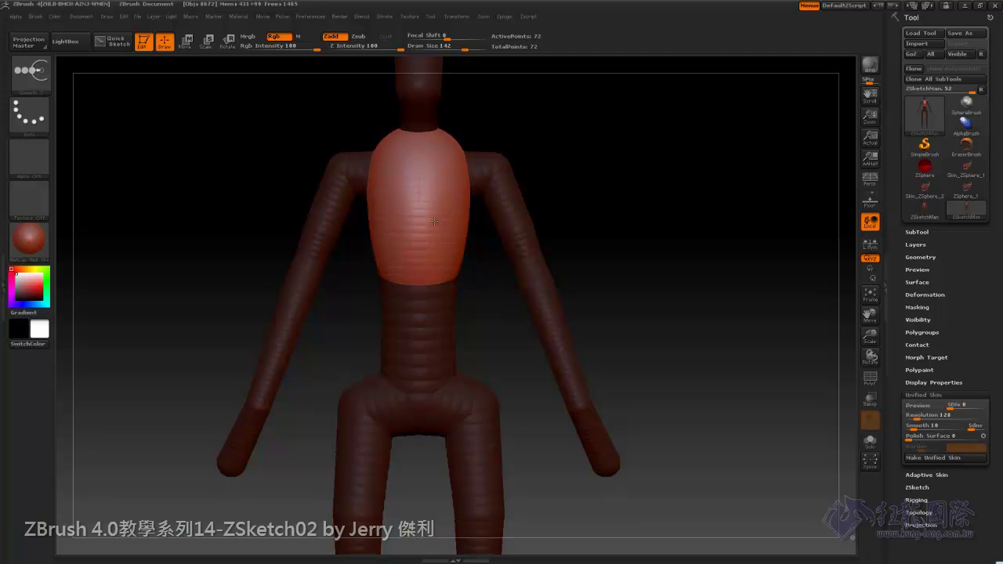
{"action": "mouse_move", "coordinate": [634, 230]}
{"action": "left_mouse_down"}
{"action": "mouse_move", "coordinate": [647, 257]}
{"action": "mouse_move", "coordinate": [640, 264]}
{"action": "mouse_move", "coordinate": [436, 196]}
{"action": "mouse_move", "coordinate": [436, 156]}
{"action": "left_mouse_up"}
{"action": "left_click_drag", "start_coordinate": [690, 227], "coordinate": [442, 278]}
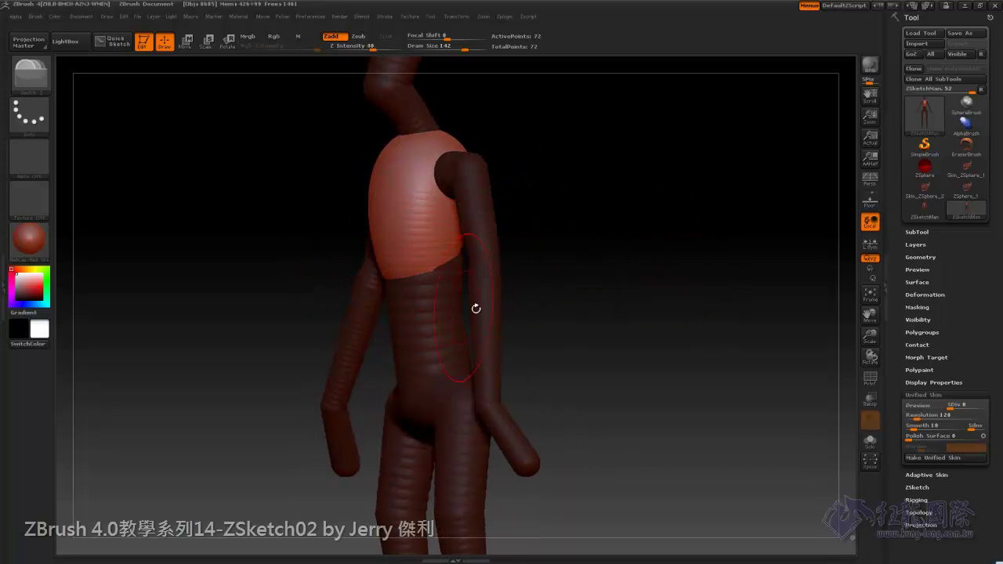
{"action": "left_click_drag", "start_coordinate": [606, 324], "coordinate": [643, 329], "text": "shift"}
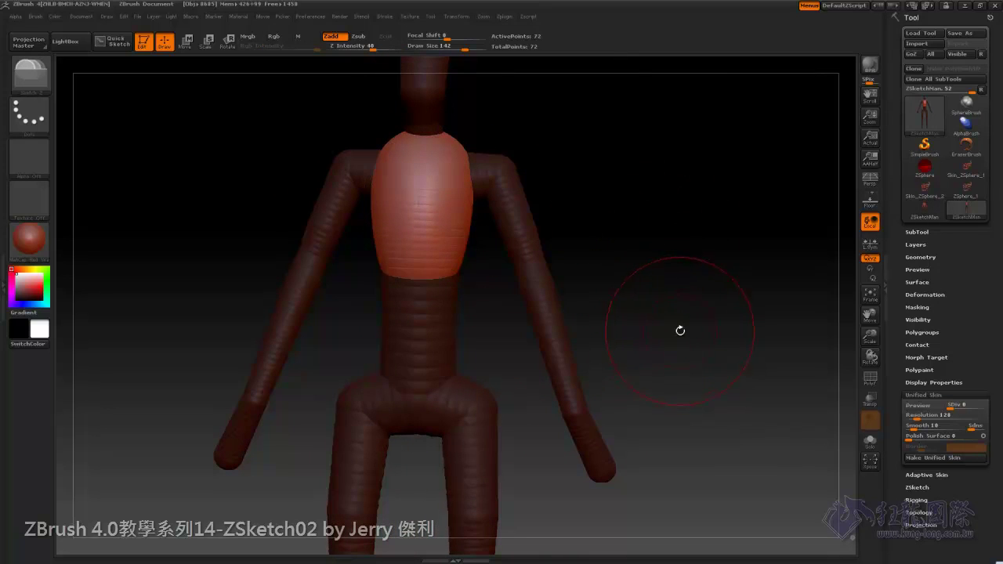
{"action": "left_click_drag", "start_coordinate": [640, 309], "coordinate": [285, 170], "text": "shift"}
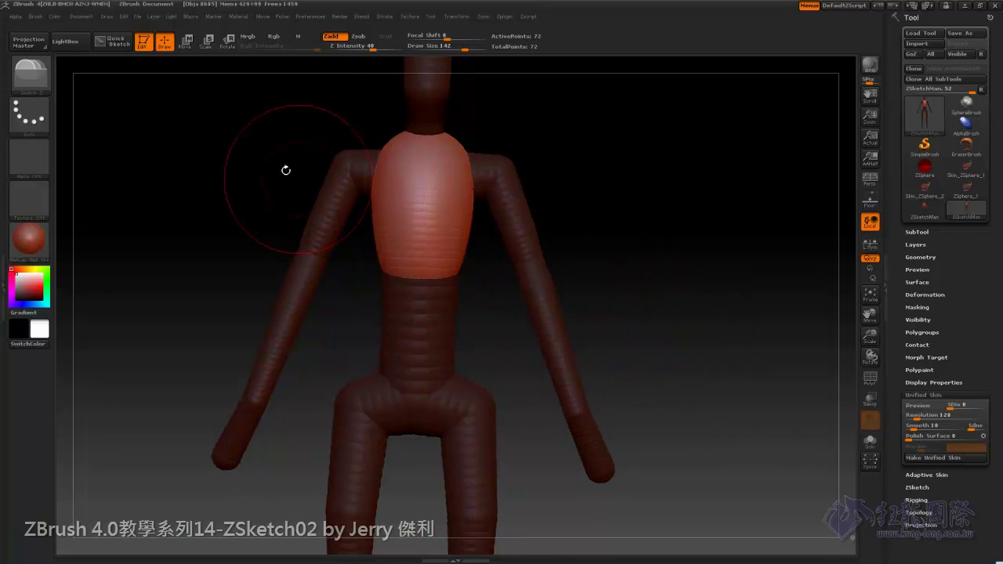
{"action": "left_click_drag", "start_coordinate": [618, 272], "coordinate": [656, 298]}
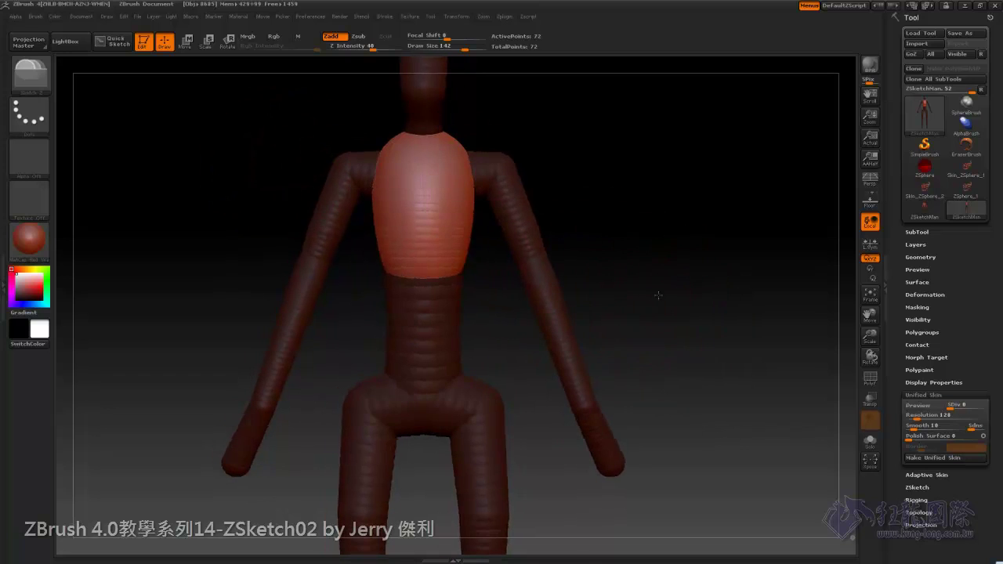
Pick the Sketch 1 brush from the brush list
{"action": "left_click", "coordinate": [31, 74]}
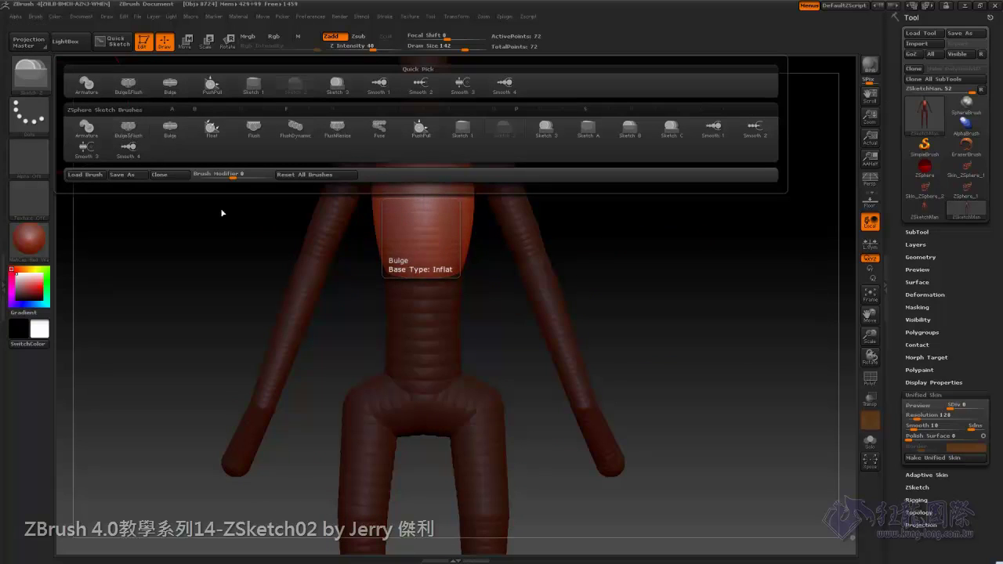
{"action": "key", "text": "b"}
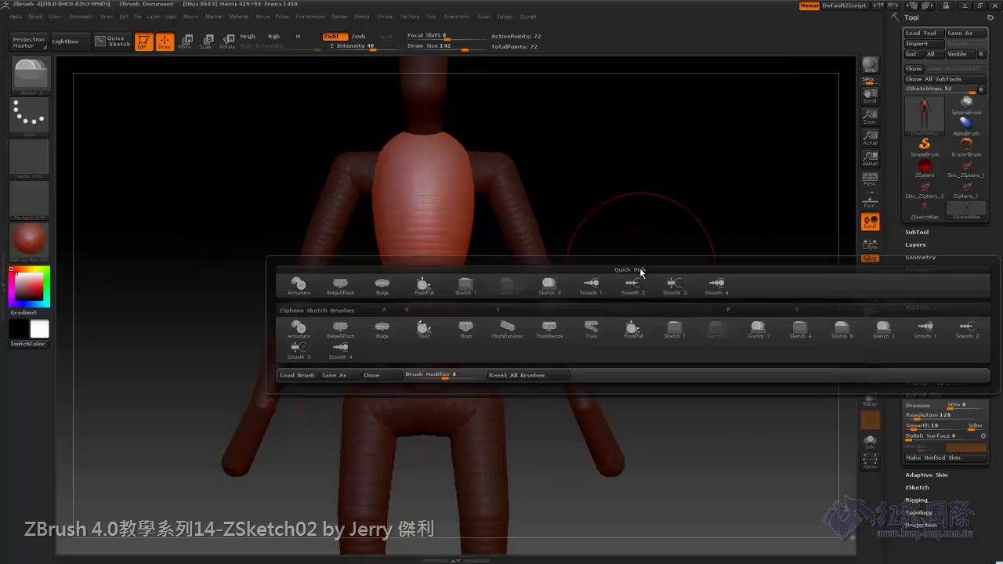
{"action": "key", "text": "s"}
{"action": "key", "text": "1"}
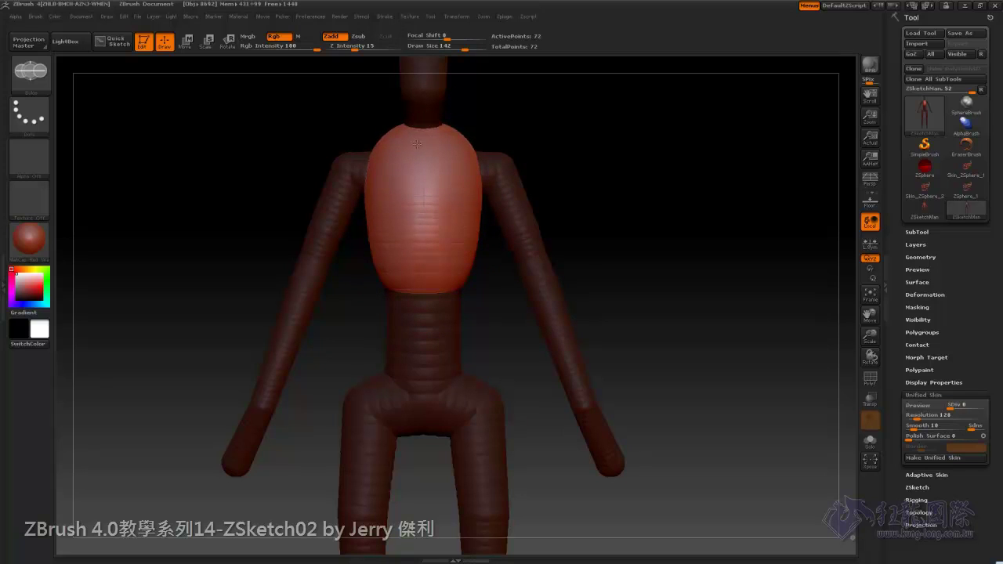
Smooth the chest sketch, then frame the whole figure facing front
{"action": "mouse_move", "coordinate": [723, 251]}
{"action": "left_mouse_down"}
{"action": "mouse_move", "coordinate": [660, 253]}
{"action": "mouse_move", "coordinate": [679, 253]}
{"action": "mouse_move", "coordinate": [568, 234]}
{"action": "left_mouse_up"}
{"action": "key", "text": "shift"}
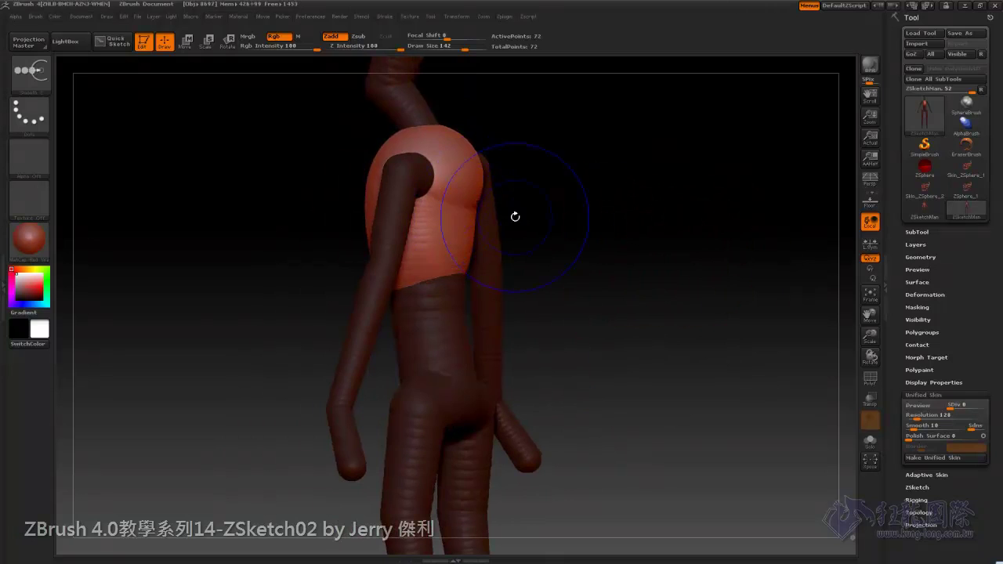
{"action": "mouse_move", "coordinate": [515, 217]}
{"action": "left_mouse_down", "text": "shift"}
{"action": "mouse_move", "coordinate": [681, 357]}
{"action": "mouse_move", "coordinate": [676, 332]}
{"action": "left_mouse_up", "text": "shift"}
{"action": "left_click_drag", "start_coordinate": [636, 224], "coordinate": [682, 274], "text": "ctrl"}
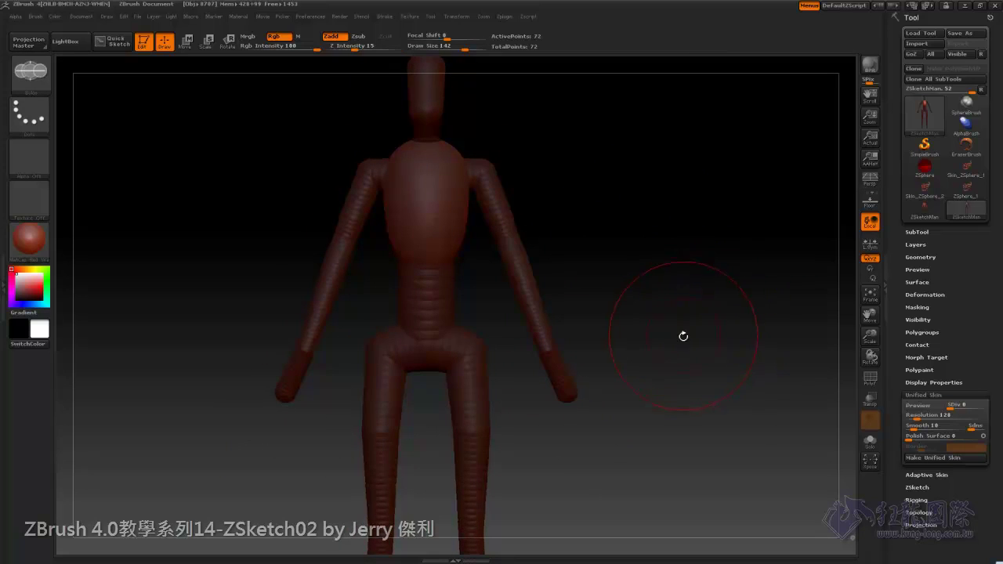
{"action": "left_click_drag", "start_coordinate": [683, 336], "coordinate": [573, 298], "text": "alt"}
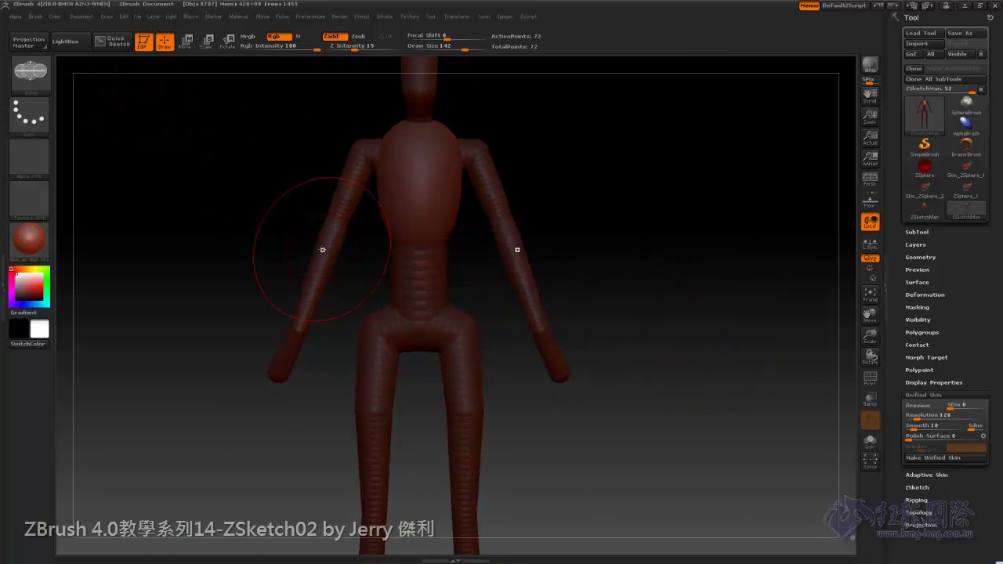
Choose the Sketch 2 brush for new strokes
{"action": "key", "text": "b"}
{"action": "key", "text": "s"}
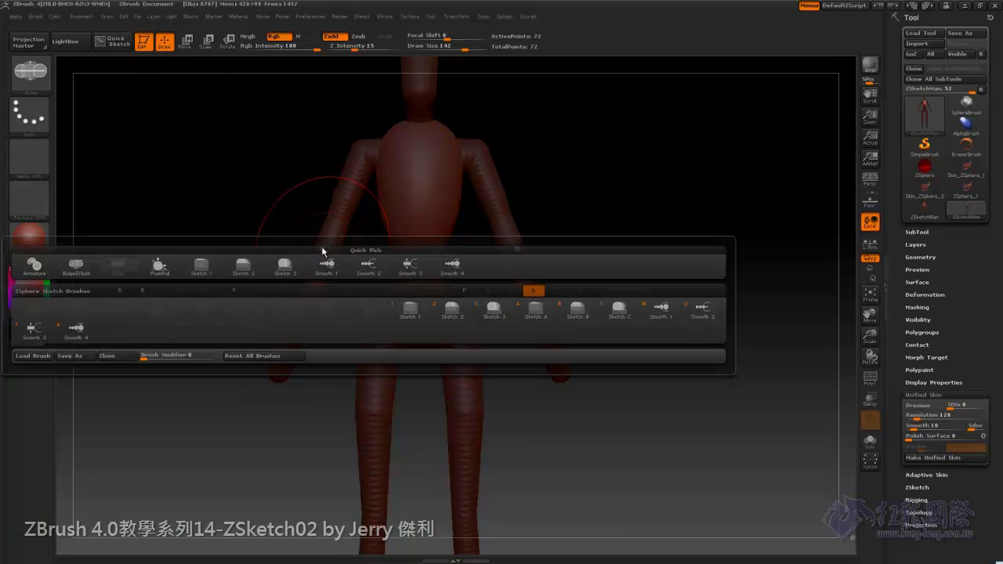
{"action": "key", "text": "2"}
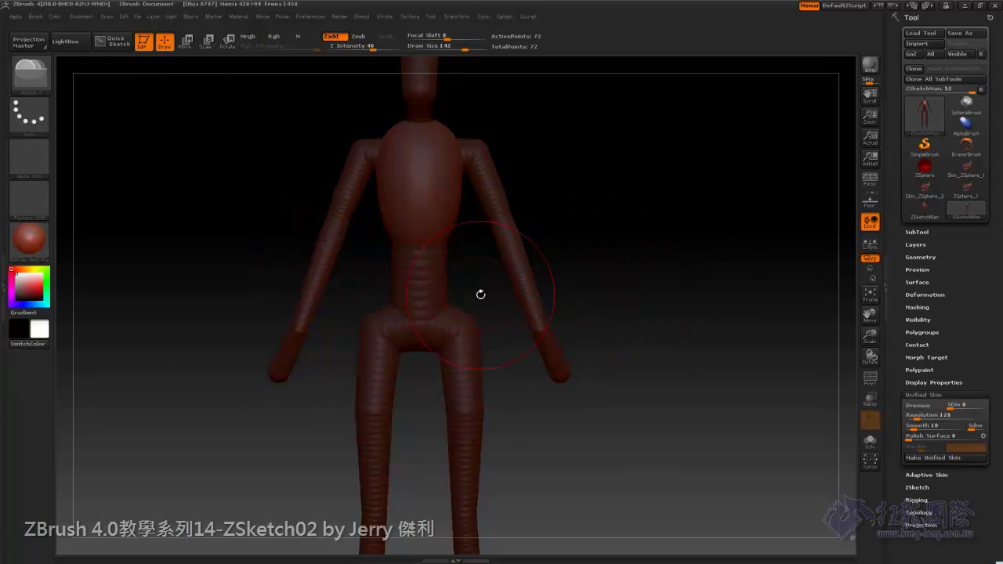
Sketch a mass over the pelvis at Draw Size 126 and push it back from the side
{"action": "key", "text": "["}
{"action": "left_click_drag", "start_coordinate": [419, 342], "coordinate": [424, 270]}
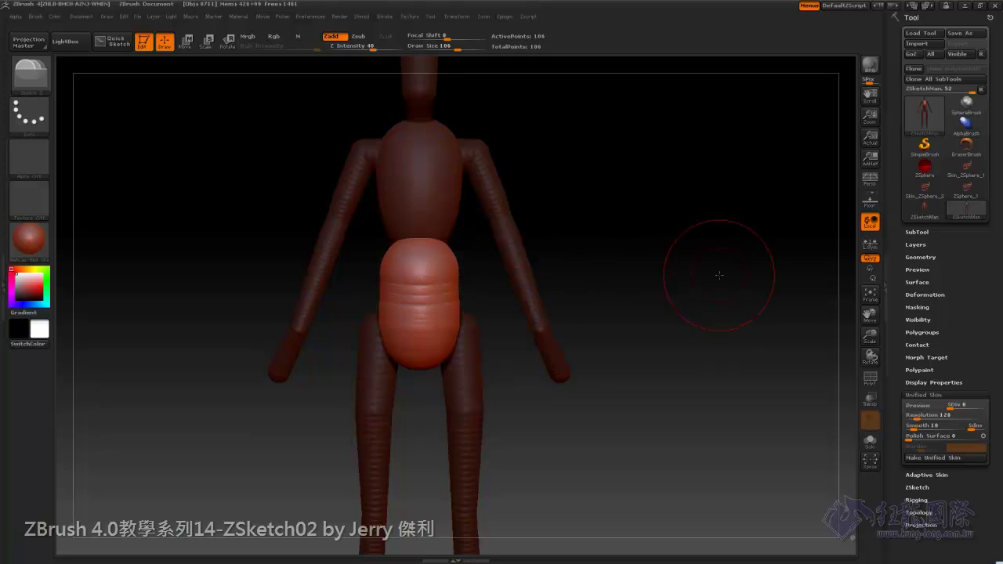
{"action": "left_click_drag", "start_coordinate": [719, 275], "coordinate": [667, 273]}
{"action": "key", "text": "w"}
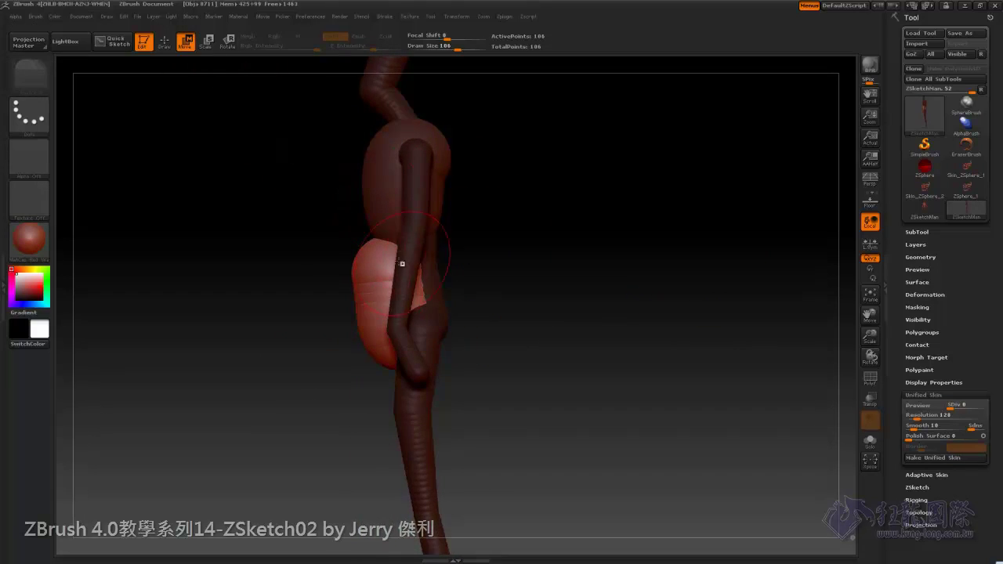
{"action": "mouse_move", "coordinate": [402, 263]}
{"action": "left_mouse_down"}
{"action": "mouse_move", "coordinate": [427, 266]}
{"action": "mouse_move", "coordinate": [431, 313]}
{"action": "left_mouse_up"}
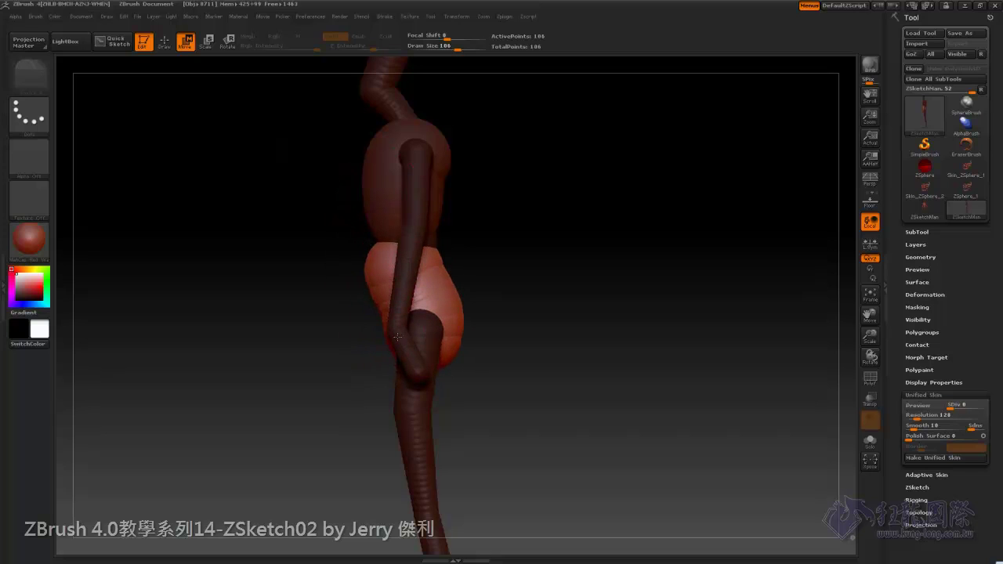
{"action": "left_click_drag", "start_coordinate": [393, 261], "coordinate": [390, 261]}
{"action": "left_click_drag", "start_coordinate": [474, 270], "coordinate": [402, 247]}
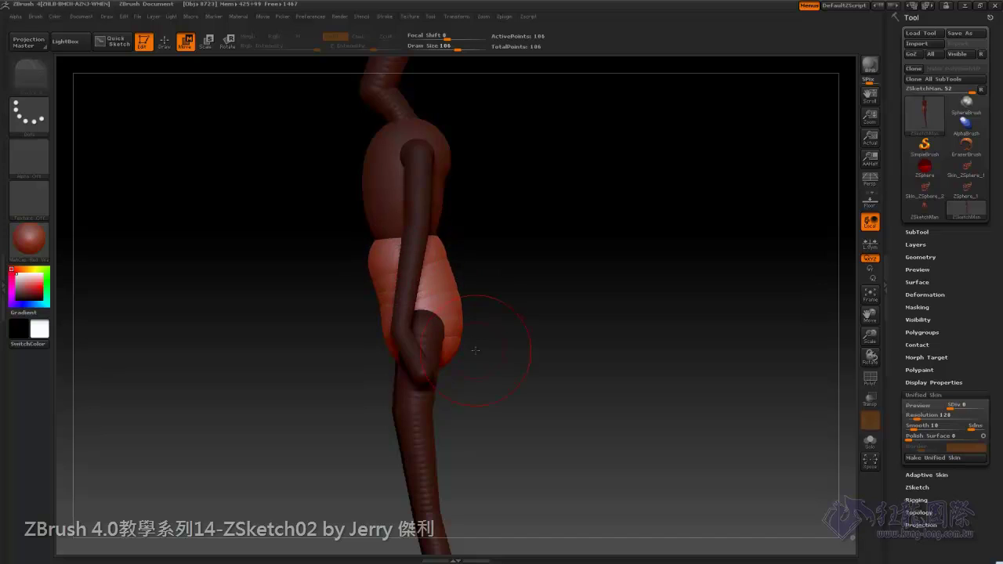
Smooth the pelvis mass from the front and stretch its top up toward the waist
{"action": "left_click", "coordinate": [164, 40]}
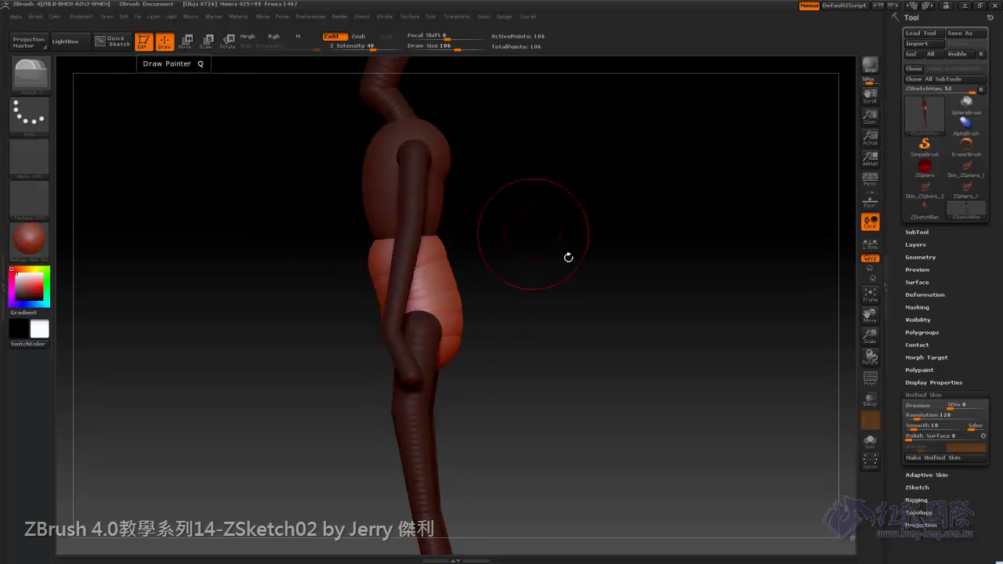
{"action": "mouse_move", "coordinate": [567, 258]}
{"action": "left_mouse_down"}
{"action": "mouse_move", "coordinate": [644, 290]}
{"action": "mouse_move", "coordinate": [619, 286]}
{"action": "left_mouse_up"}
{"action": "mouse_move", "coordinate": [403, 255]}
{"action": "left_mouse_down", "text": "shift"}
{"action": "mouse_move", "coordinate": [418, 279]}
{"action": "mouse_move", "coordinate": [582, 285]}
{"action": "mouse_move", "coordinate": [504, 282]}
{"action": "left_mouse_up", "text": "shift"}
{"action": "left_click", "coordinate": [185, 41]}
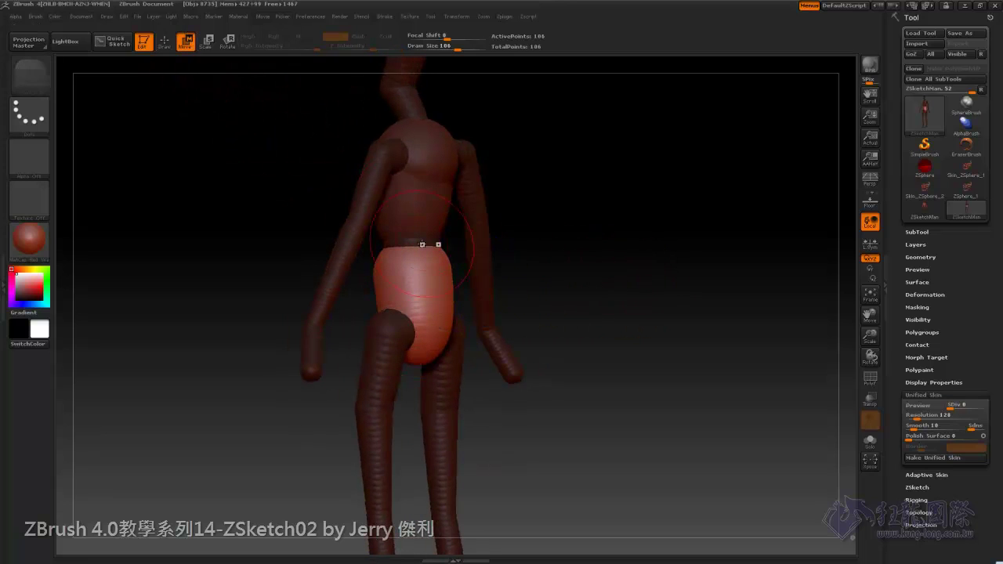
{"action": "left_click_drag", "start_coordinate": [410, 244], "coordinate": [410, 235]}
Return to Draw mode facing front and pick the Sketch 1 brush
{"action": "mouse_move", "coordinate": [633, 324]}
{"action": "left_mouse_down"}
{"action": "mouse_move", "coordinate": [596, 325]}
{"action": "mouse_move", "coordinate": [633, 325]}
{"action": "left_mouse_up"}
{"action": "left_click", "coordinate": [165, 41]}
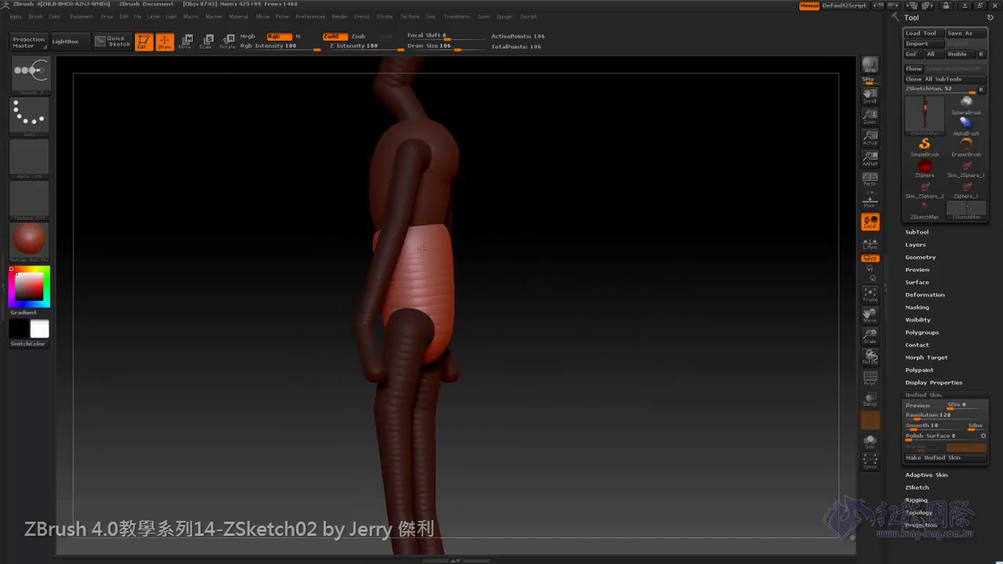
{"action": "mouse_move", "coordinate": [548, 267]}
{"action": "left_mouse_down", "text": "shift"}
{"action": "mouse_move", "coordinate": [623, 264]}
{"action": "mouse_move", "coordinate": [321, 201]}
{"action": "left_mouse_up", "text": "shift"}
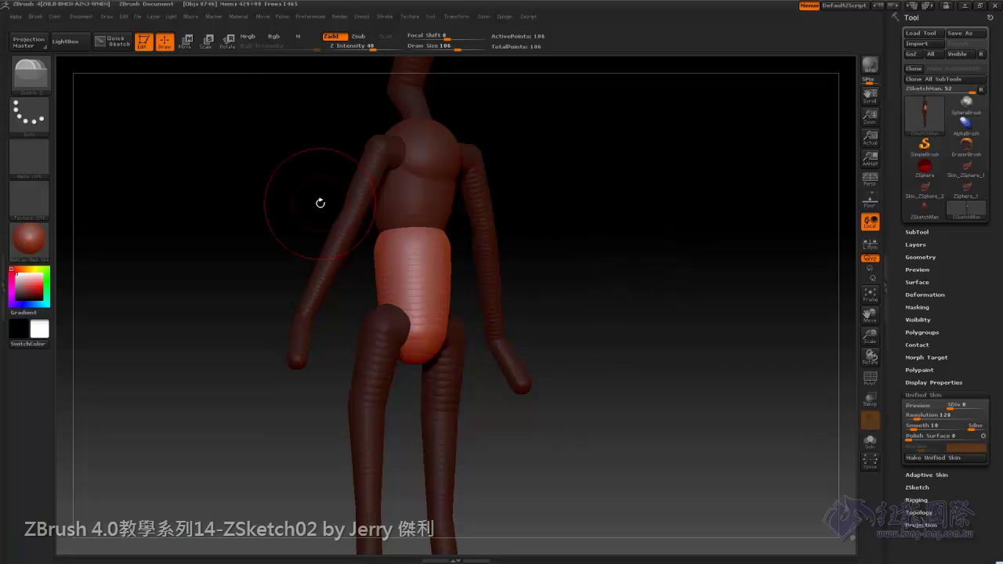
{"action": "key", "text": "b"}
{"action": "key", "text": "s"}
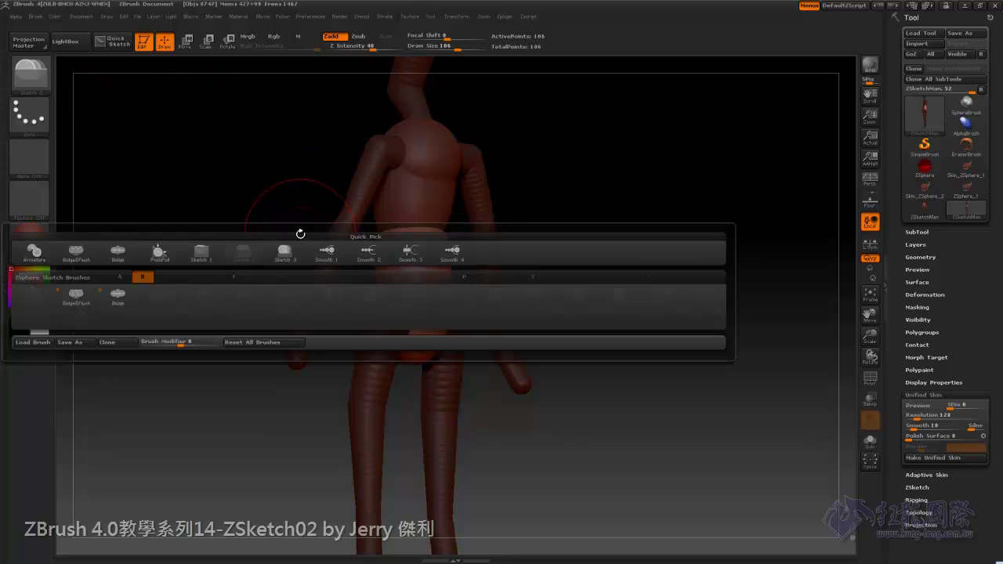
{"action": "key", "text": "1"}
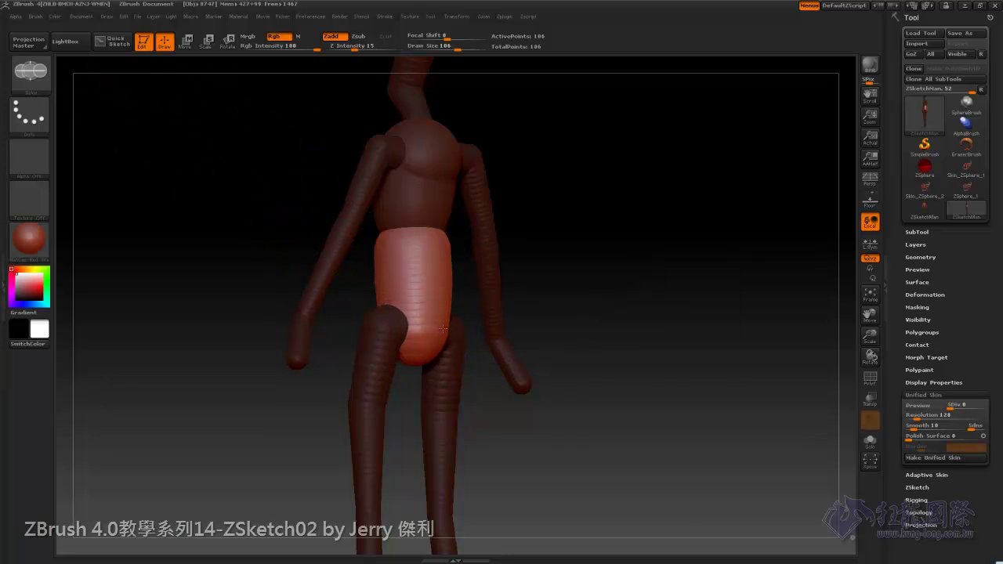
Check the pelvis stroke from several sides and smooth it into the body
{"action": "left_click_drag", "start_coordinate": [556, 318], "coordinate": [600, 325]}
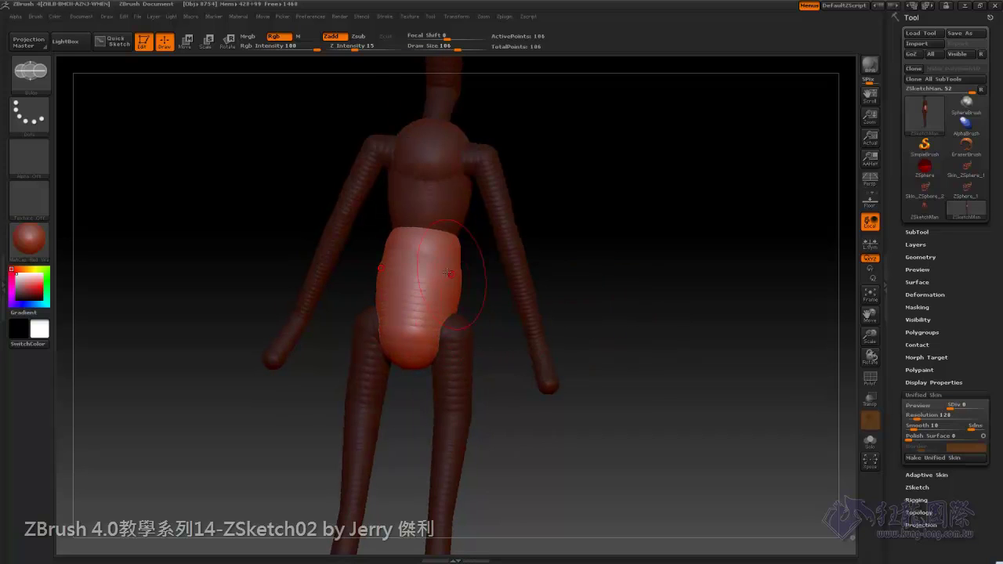
{"action": "left_click_drag", "start_coordinate": [656, 320], "coordinate": [453, 255]}
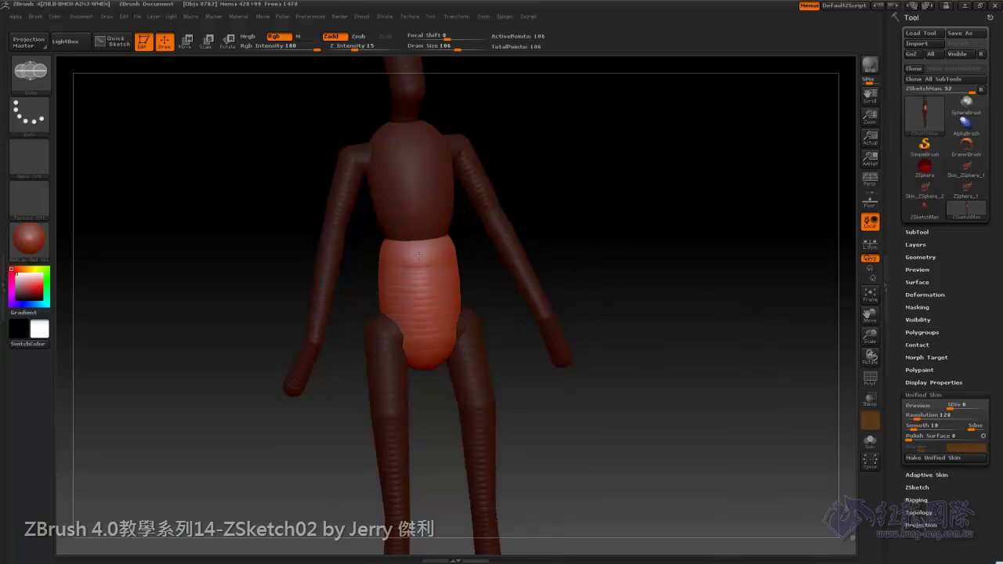
{"action": "mouse_move", "coordinate": [548, 282]}
{"action": "left_mouse_down"}
{"action": "mouse_move", "coordinate": [658, 291]}
{"action": "mouse_move", "coordinate": [629, 282]}
{"action": "left_mouse_up"}
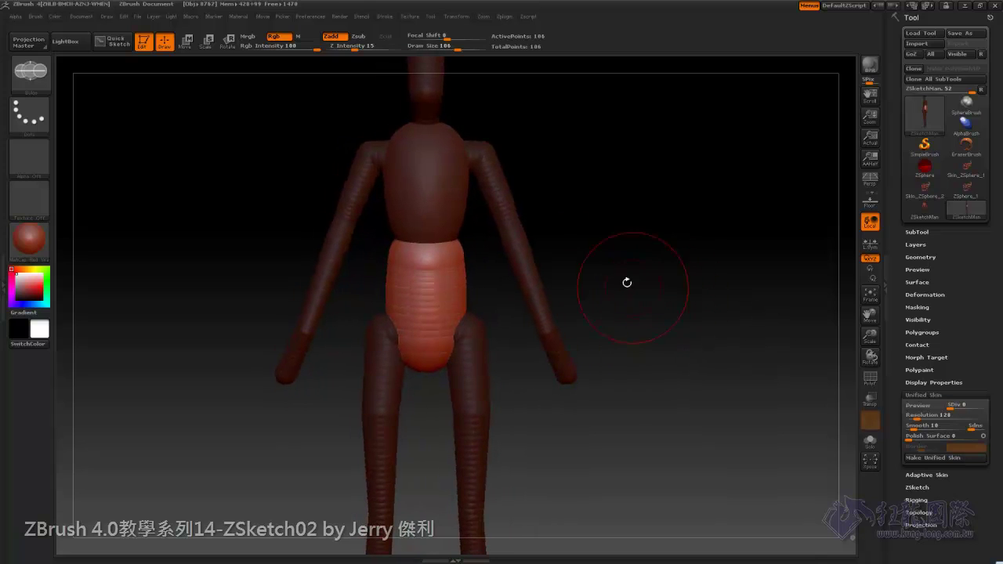
{"action": "mouse_move", "coordinate": [728, 305]}
{"action": "left_mouse_down"}
{"action": "mouse_move", "coordinate": [596, 306]}
{"action": "mouse_move", "coordinate": [729, 318]}
{"action": "mouse_move", "coordinate": [679, 315]}
{"action": "left_mouse_up"}
{"action": "left_click", "coordinate": [707, 302], "text": "shift"}
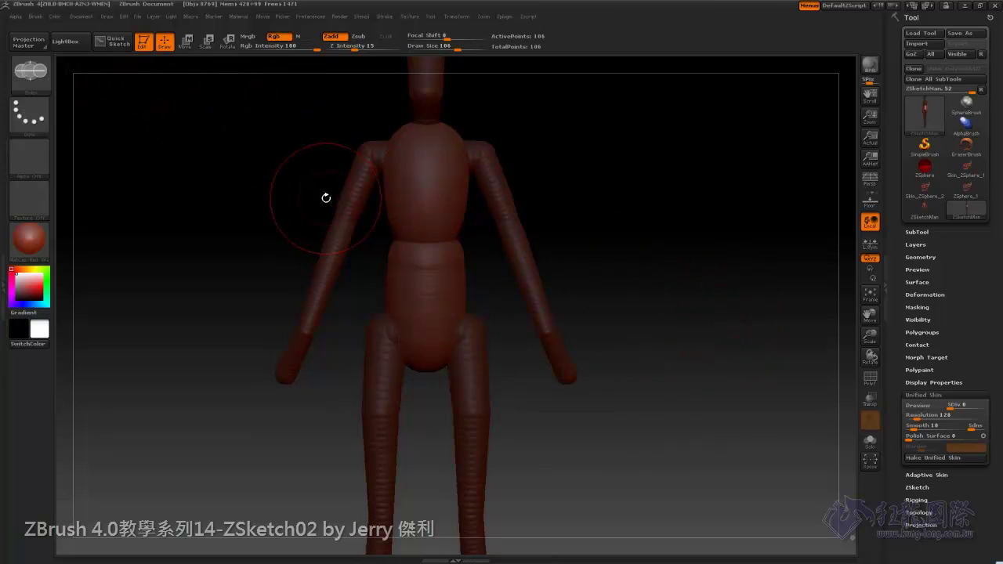
Choose a sketch brush for the torso and lower Draw Size to 86
{"action": "key", "text": "b"}
{"action": "key", "text": "b"}
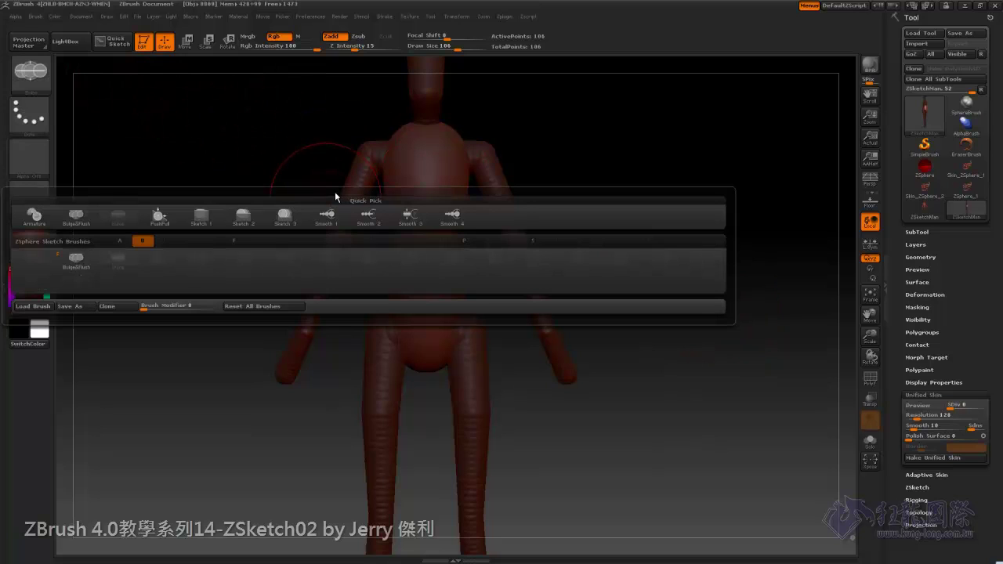
{"action": "key", "text": "Escape"}
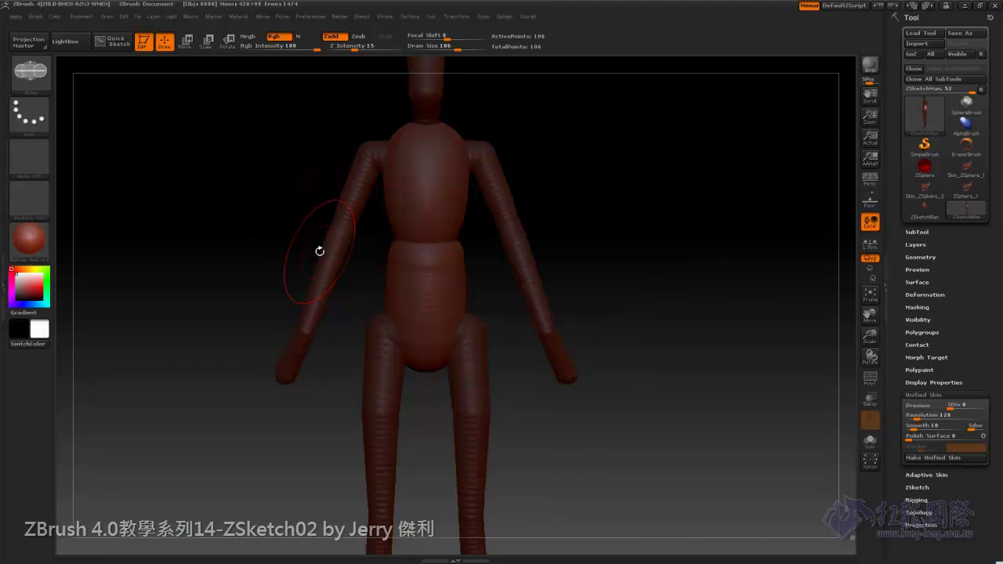
{"action": "key", "text": "b"}
{"action": "left_click", "coordinate": [409, 308]}
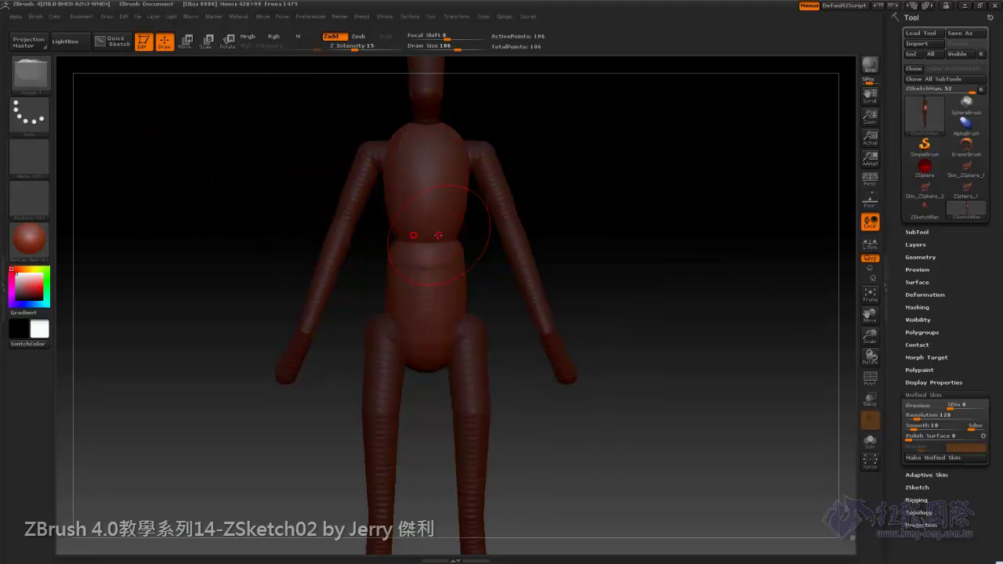
{"action": "key", "text": "bracketleft"}
Sketch a stroke from the chest down the torso, redoing the first attempt, and smooth it
{"action": "left_click_drag", "start_coordinate": [426, 210], "coordinate": [427, 290]}
{"action": "key", "text": "ctrl+z"}
{"action": "left_click_drag", "start_coordinate": [426, 210], "coordinate": [433, 295]}
{"action": "mouse_move", "coordinate": [638, 275]}
{"action": "left_mouse_down"}
{"action": "mouse_move", "coordinate": [656, 287]}
{"action": "mouse_move", "coordinate": [663, 278]}
{"action": "left_mouse_up"}
{"action": "left_click_drag", "start_coordinate": [419, 208], "coordinate": [427, 282], "text": "shift"}
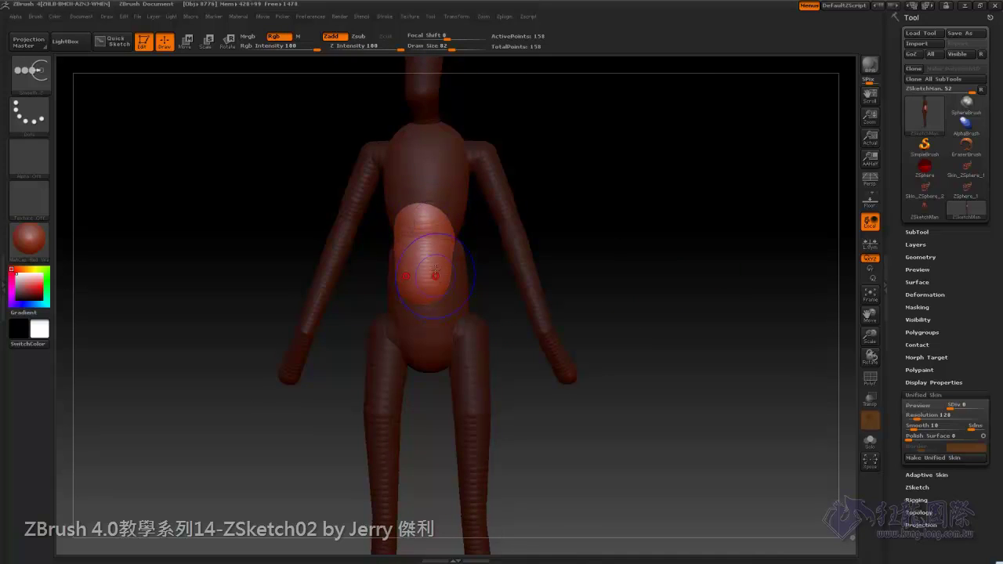
In side profile, raise the upper torso and shoulders with Move
{"action": "left_click_drag", "start_coordinate": [596, 250], "coordinate": [639, 249]}
{"action": "left_click_drag", "start_coordinate": [549, 266], "coordinate": [582, 253]}
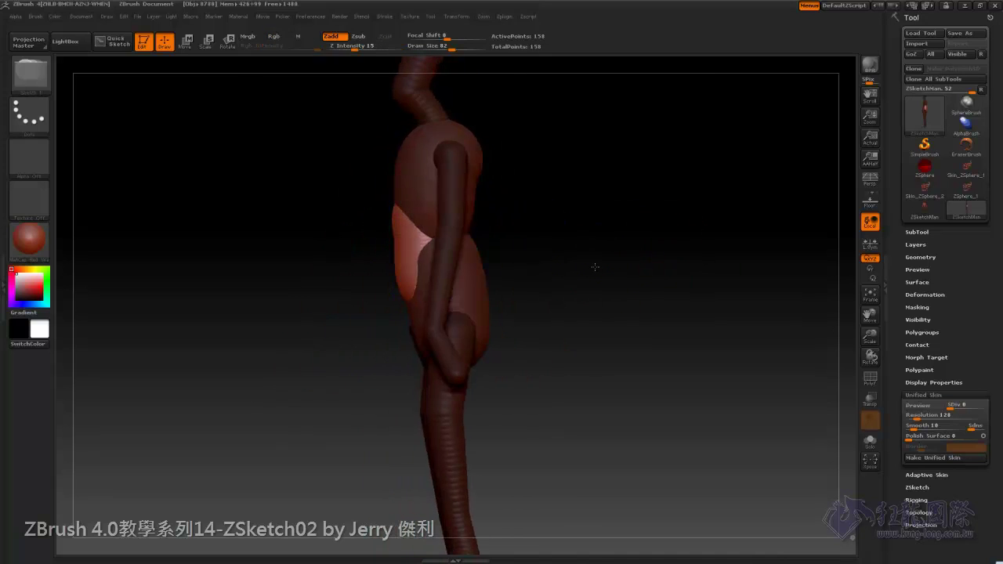
{"action": "left_click", "coordinate": [186, 41]}
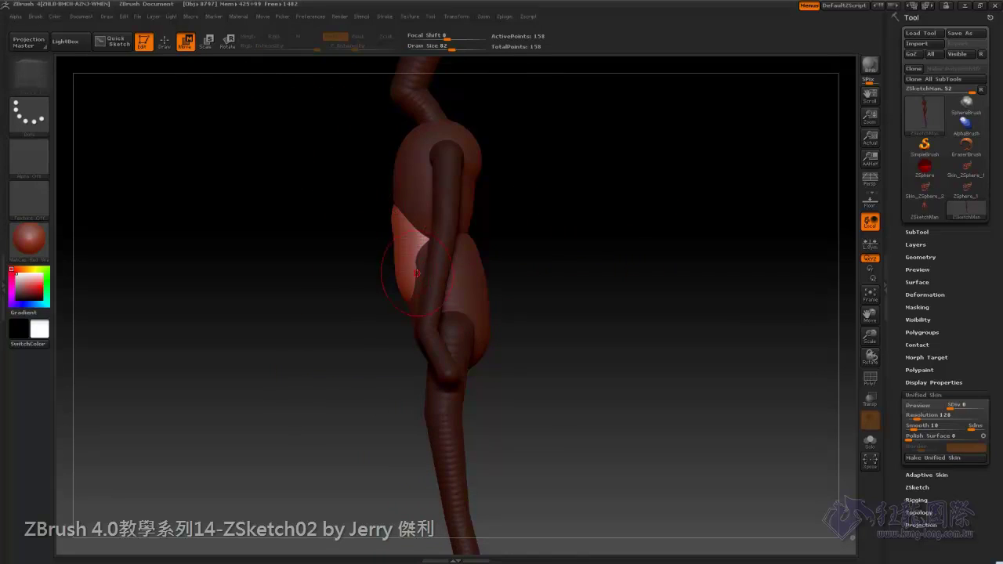
{"action": "left_click_drag", "start_coordinate": [548, 255], "coordinate": [605, 273]}
{"action": "left_click_drag", "start_coordinate": [650, 318], "coordinate": [683, 313]}
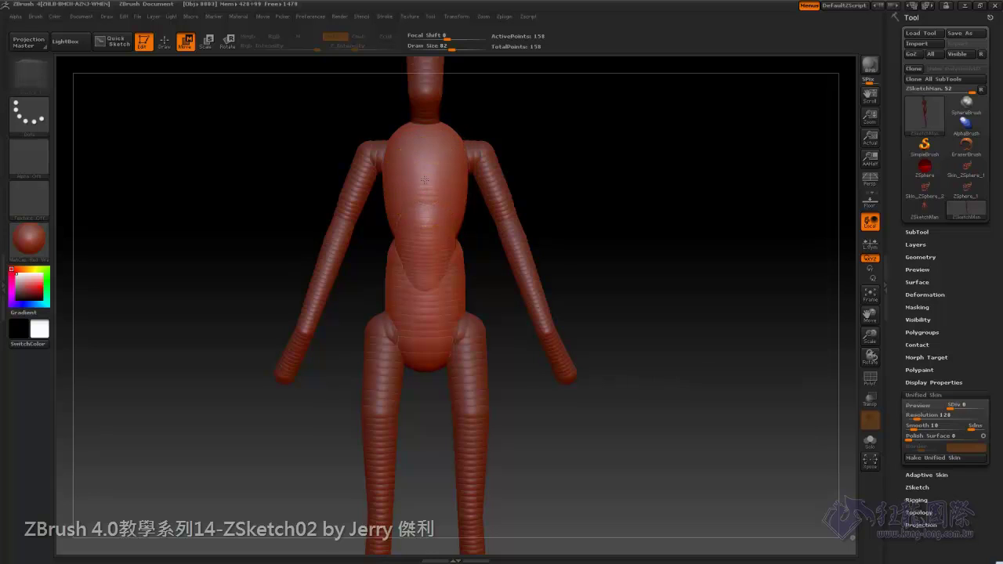
{"action": "left_click_drag", "start_coordinate": [425, 184], "coordinate": [426, 166]}
Undo the raise, rework the chest mask from angled views and invert it so the chest is unmasked
{"action": "key", "text": "ctrl+z"}
{"action": "left_click", "coordinate": [164, 41]}
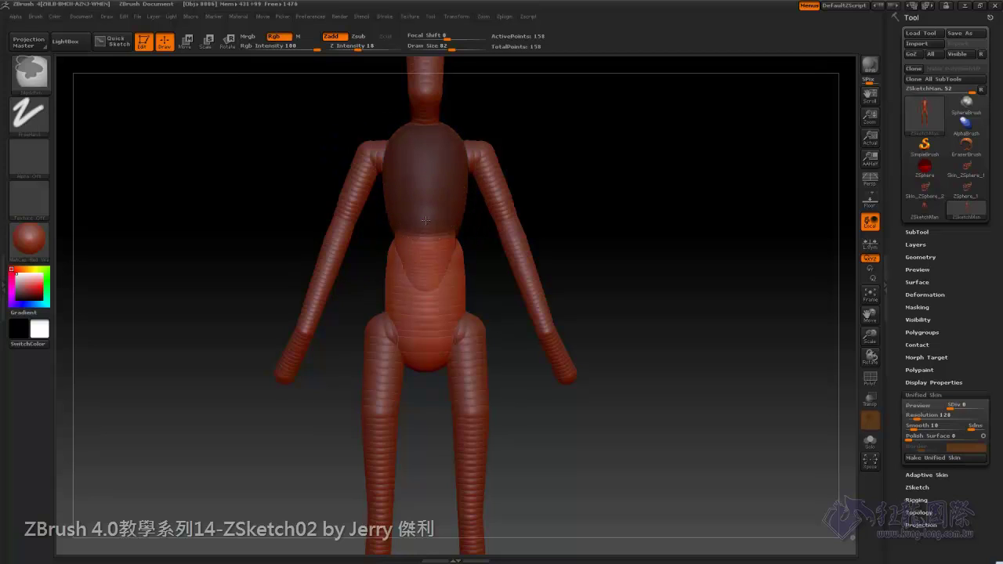
{"action": "left_click_drag", "start_coordinate": [426, 196], "coordinate": [426, 259]}
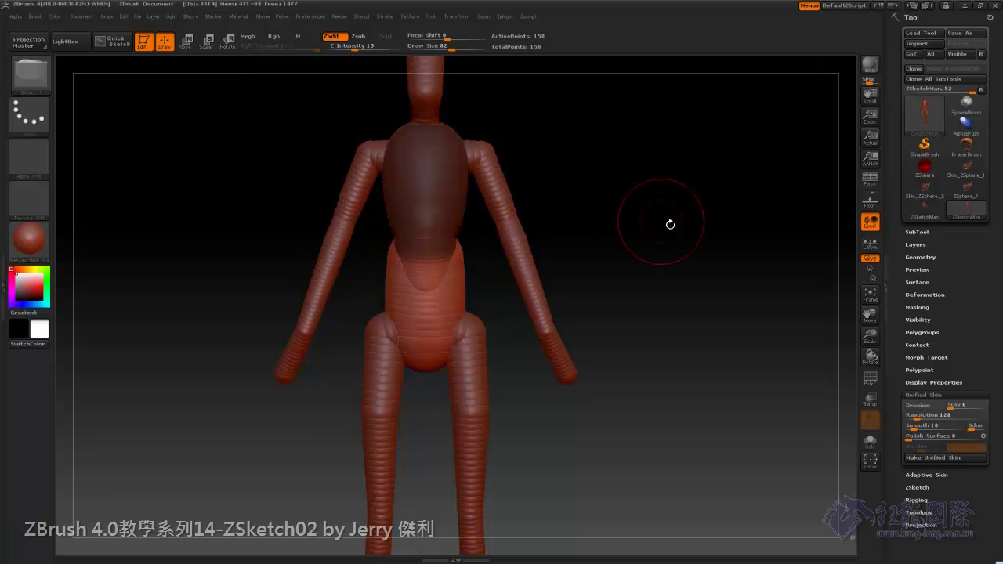
{"action": "mouse_move", "coordinate": [671, 224]}
{"action": "left_mouse_down"}
{"action": "mouse_move", "coordinate": [563, 228]}
{"action": "mouse_move", "coordinate": [647, 252]}
{"action": "left_mouse_up"}
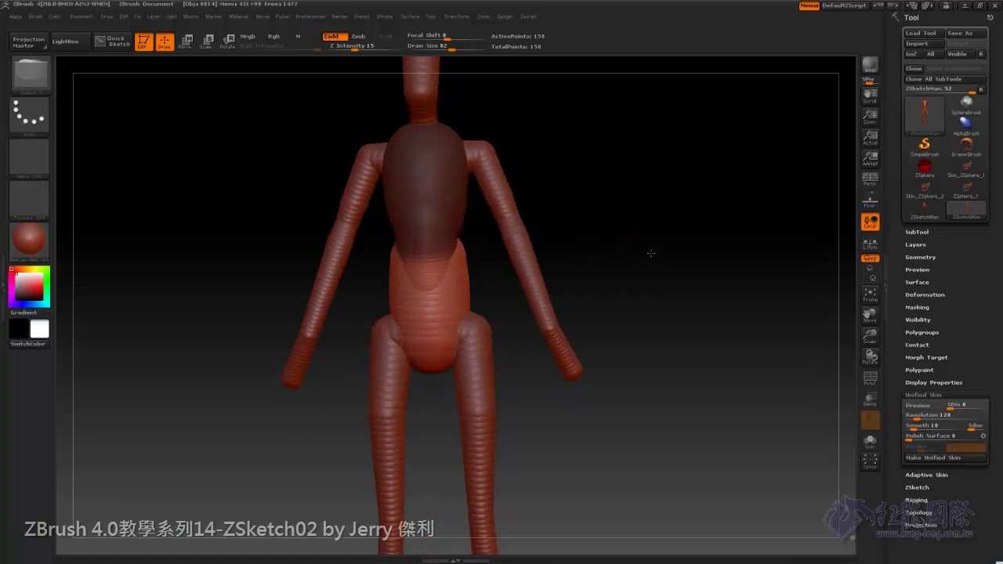
{"action": "key", "text": "shift"}
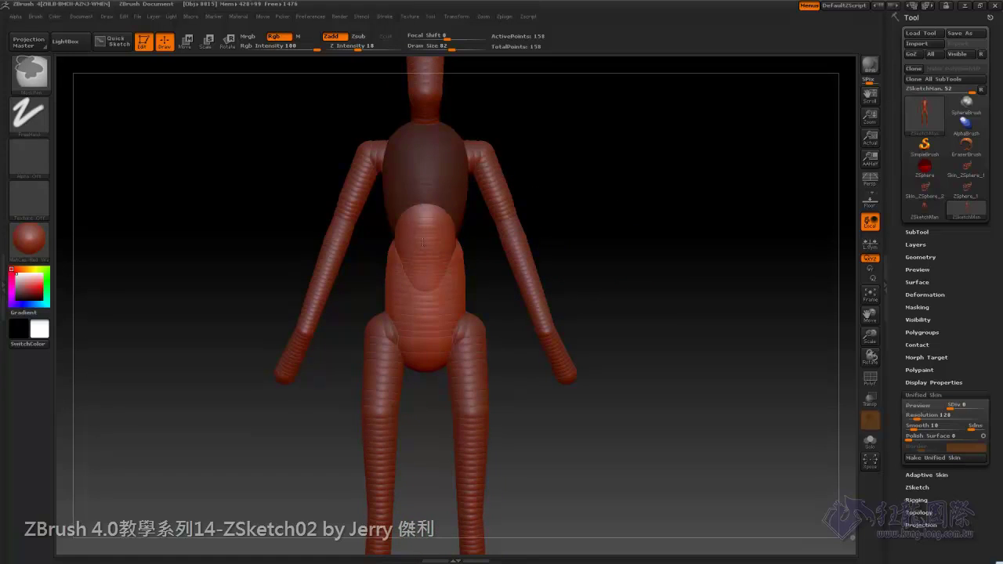
{"action": "mouse_move", "coordinate": [604, 235]}
{"action": "left_mouse_down"}
{"action": "mouse_move", "coordinate": [631, 236]}
{"action": "mouse_move", "coordinate": [609, 240]}
{"action": "left_mouse_up"}
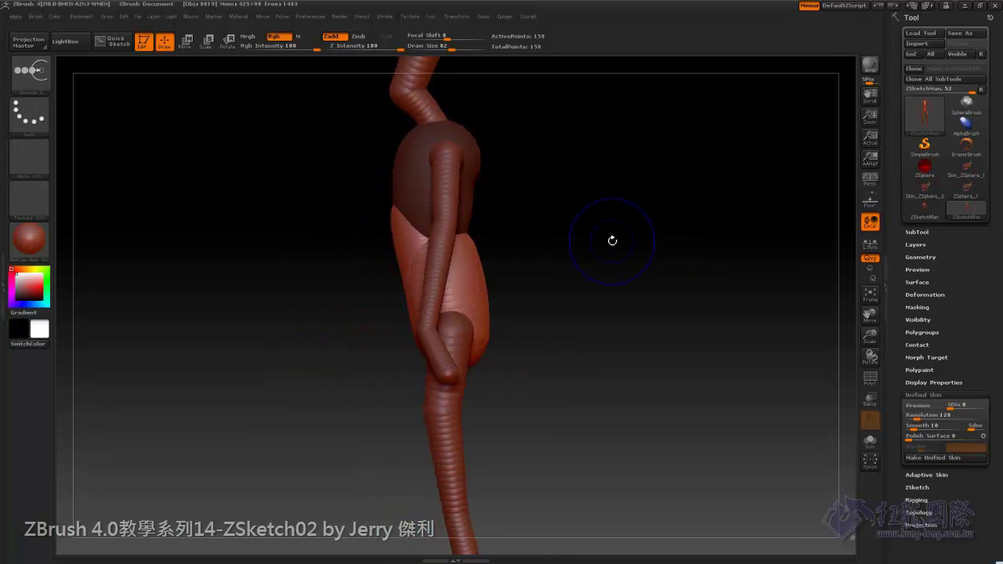
{"action": "left_click", "coordinate": [647, 307], "text": "ctrl"}
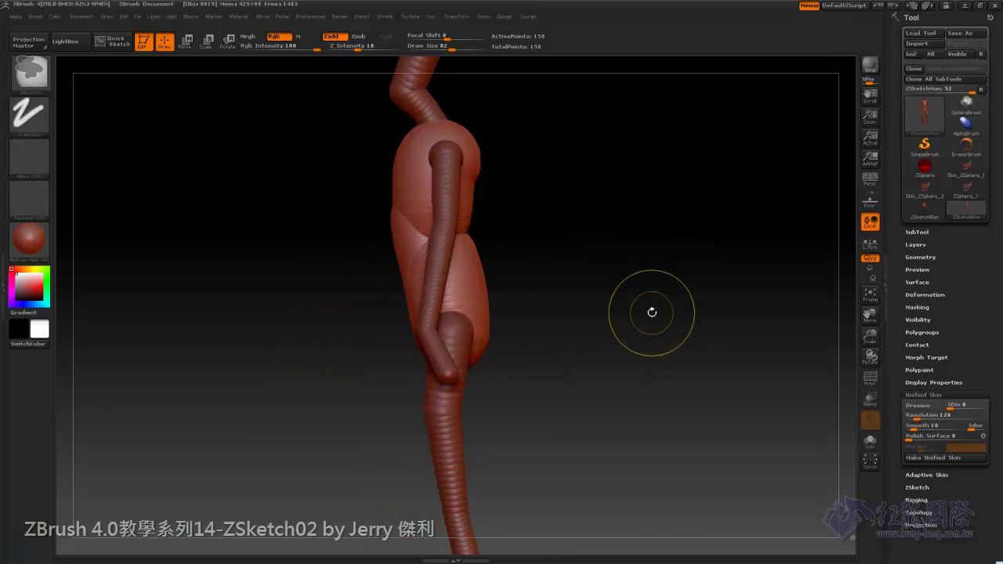
{"action": "left_click", "coordinate": [664, 304], "text": "ctrl"}
{"action": "mouse_move", "coordinate": [649, 290]}
{"action": "left_mouse_down", "text": "shift"}
{"action": "mouse_move", "coordinate": [440, 251]}
{"action": "mouse_move", "coordinate": [427, 235]}
{"action": "left_mouse_up", "text": "shift"}
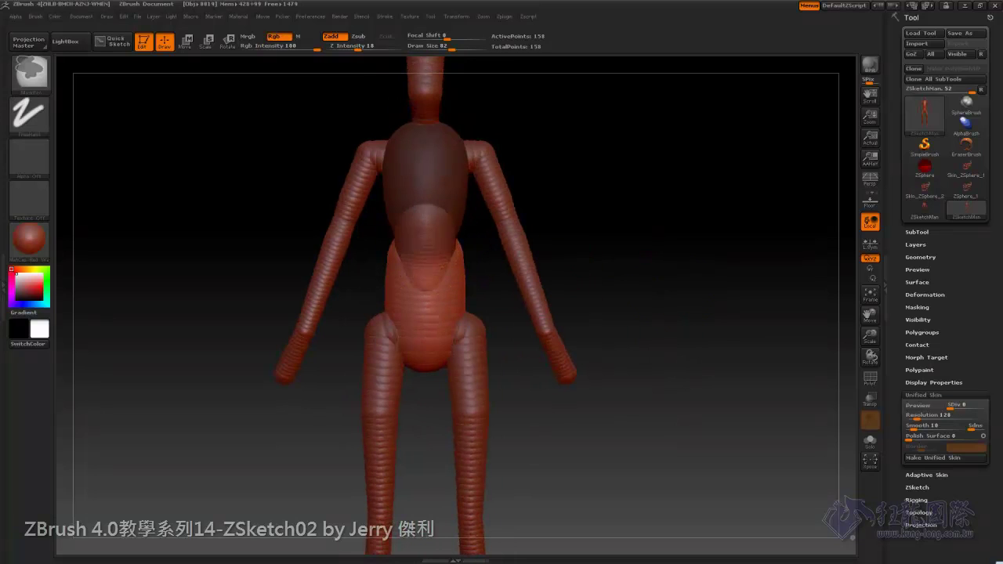
{"action": "left_click", "coordinate": [684, 239], "text": "ctrl"}
Pull the chest slightly forward from the side, then return to Draw with a different sketch brush
{"action": "mouse_move", "coordinate": [682, 224]}
{"action": "left_mouse_down"}
{"action": "mouse_move", "coordinate": [656, 246]}
{"action": "mouse_move", "coordinate": [643, 242]}
{"action": "left_mouse_up"}
{"action": "left_click", "coordinate": [185, 41]}
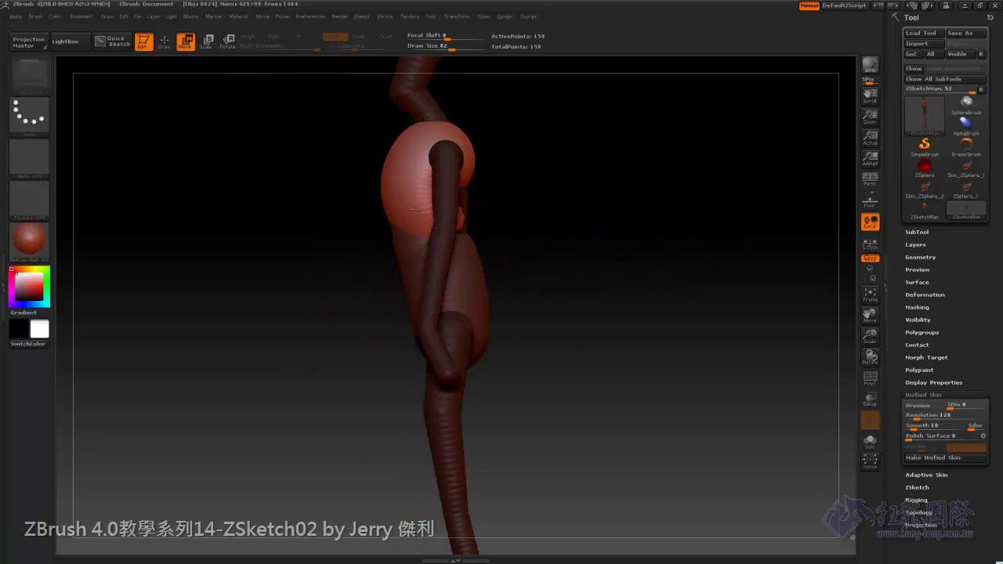
{"action": "left_click", "coordinate": [206, 43]}
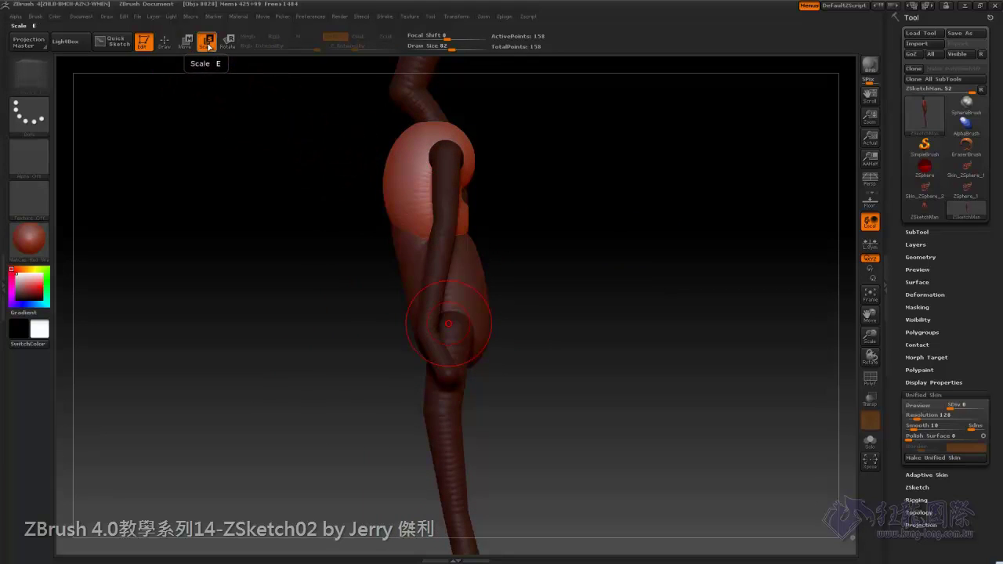
{"action": "left_click", "coordinate": [164, 40]}
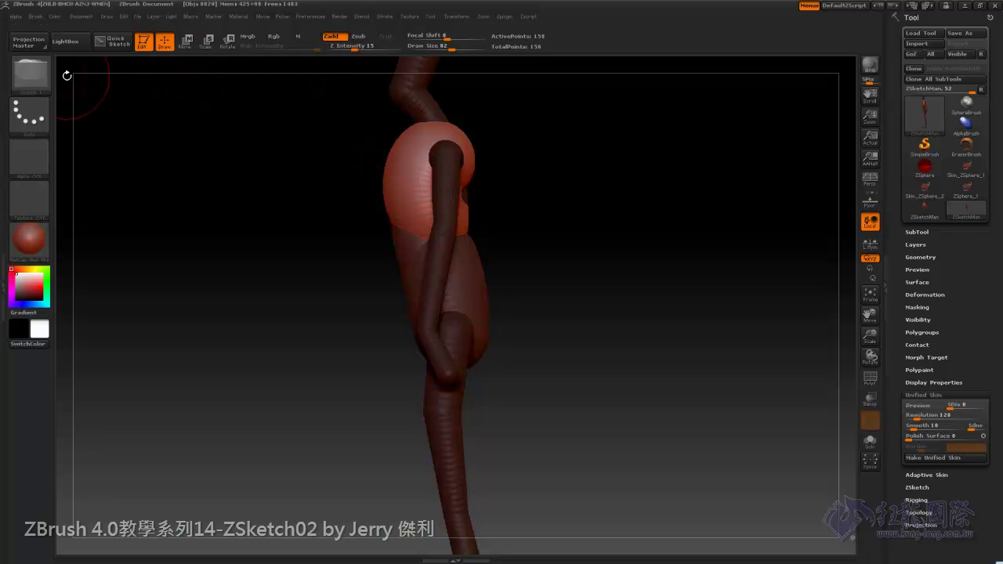
{"action": "key", "text": "b"}
{"action": "left_click", "coordinate": [381, 224]}
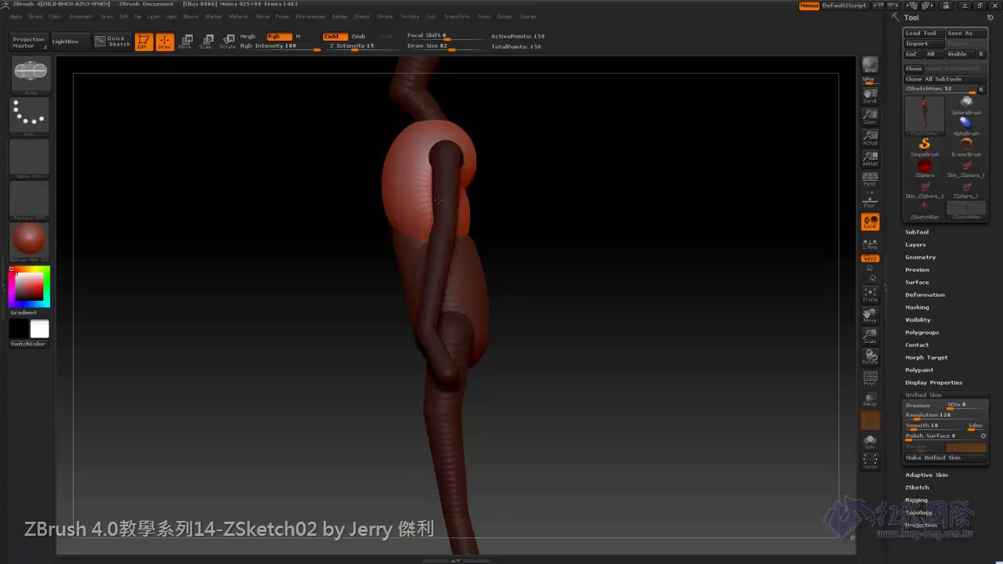
{"action": "left_click_drag", "start_coordinate": [568, 224], "coordinate": [633, 224]}
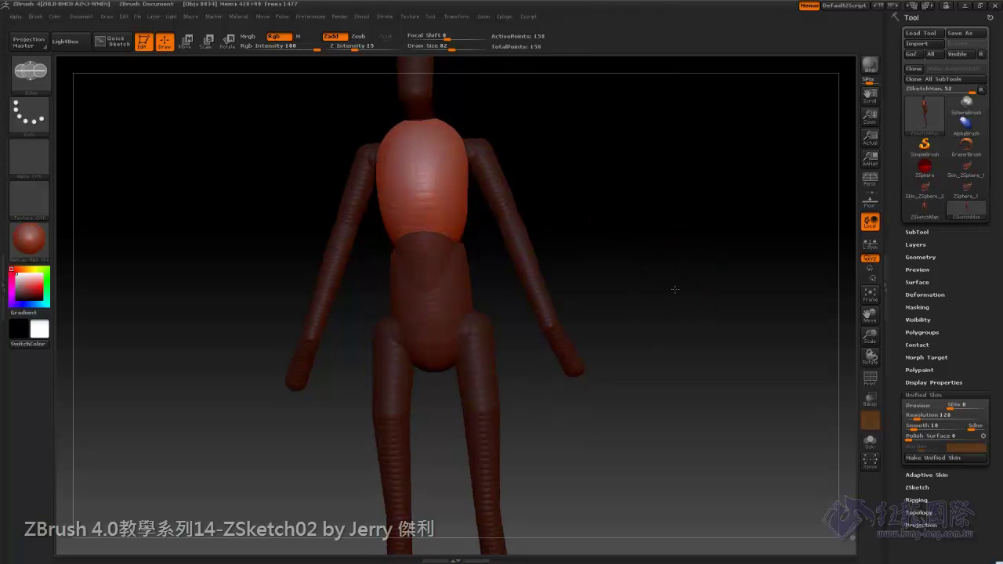
Clear the mask from the whole figure and turn it upright to face forward
{"action": "key", "text": "shift"}
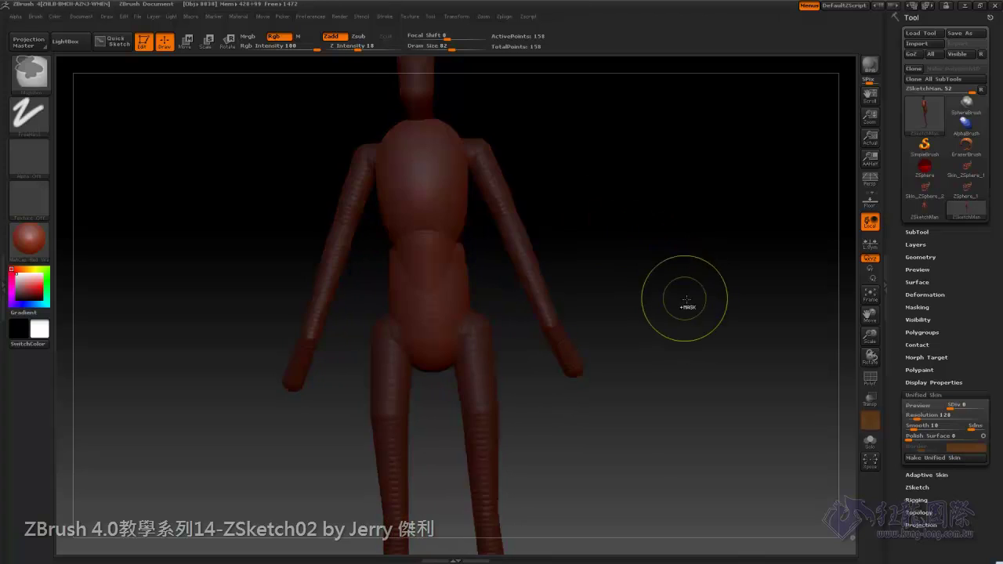
{"action": "mouse_move", "coordinate": [699, 294]}
{"action": "left_mouse_down"}
{"action": "mouse_move", "coordinate": [675, 299]}
{"action": "mouse_move", "coordinate": [596, 258]}
{"action": "mouse_move", "coordinate": [671, 224]}
{"action": "mouse_move", "coordinate": [627, 212]}
{"action": "left_mouse_up"}
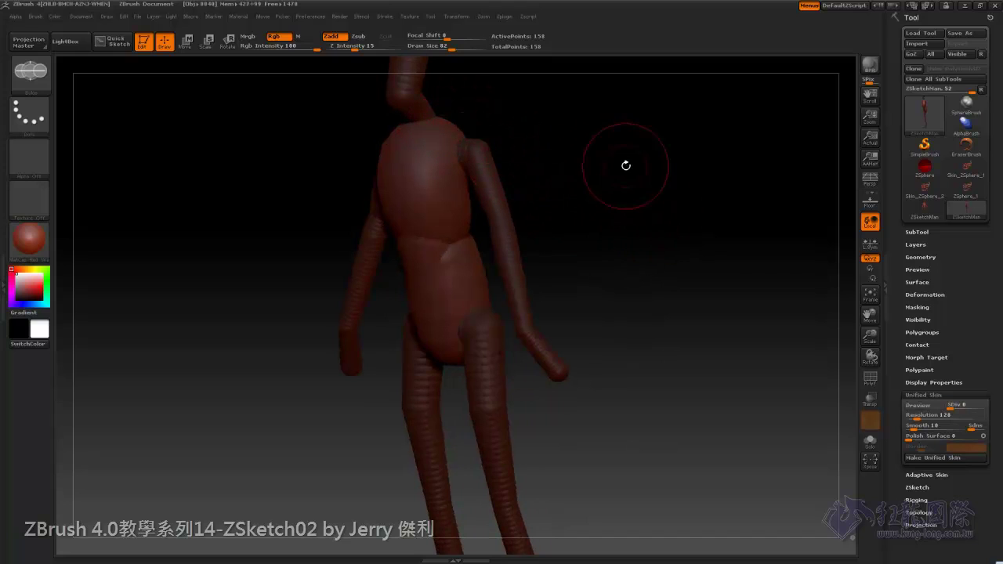
{"action": "left_click_drag", "start_coordinate": [587, 154], "coordinate": [474, 141]}
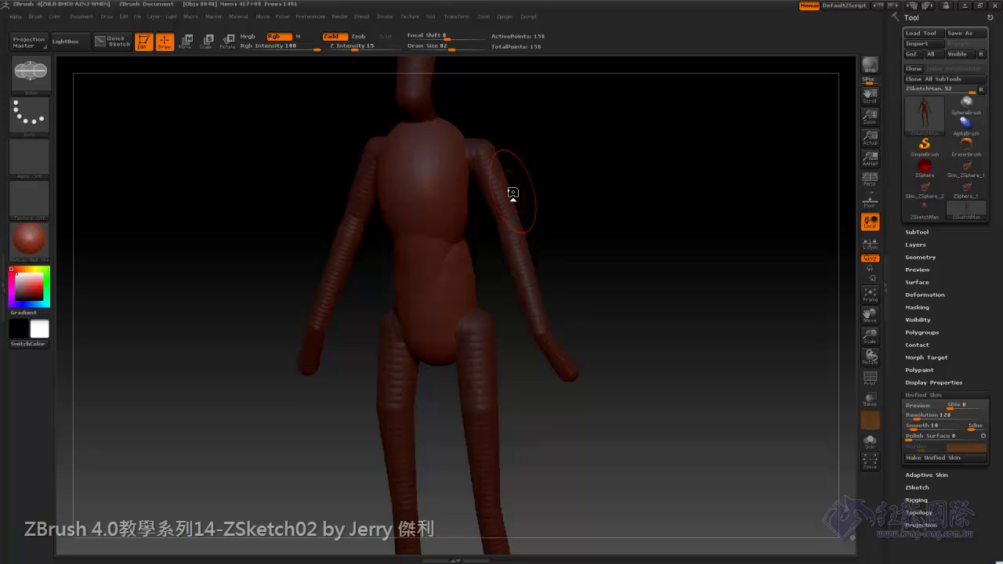
Switch to the Sketch 2 brush and shrink it to about half size
{"action": "left_click_drag", "start_coordinate": [640, 311], "coordinate": [636, 314]}
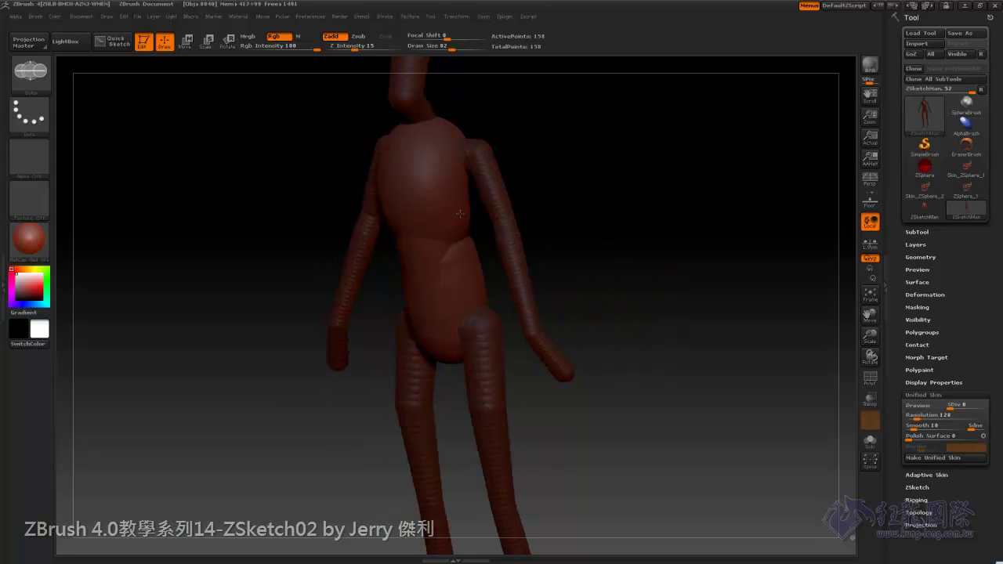
{"action": "key", "text": "b"}
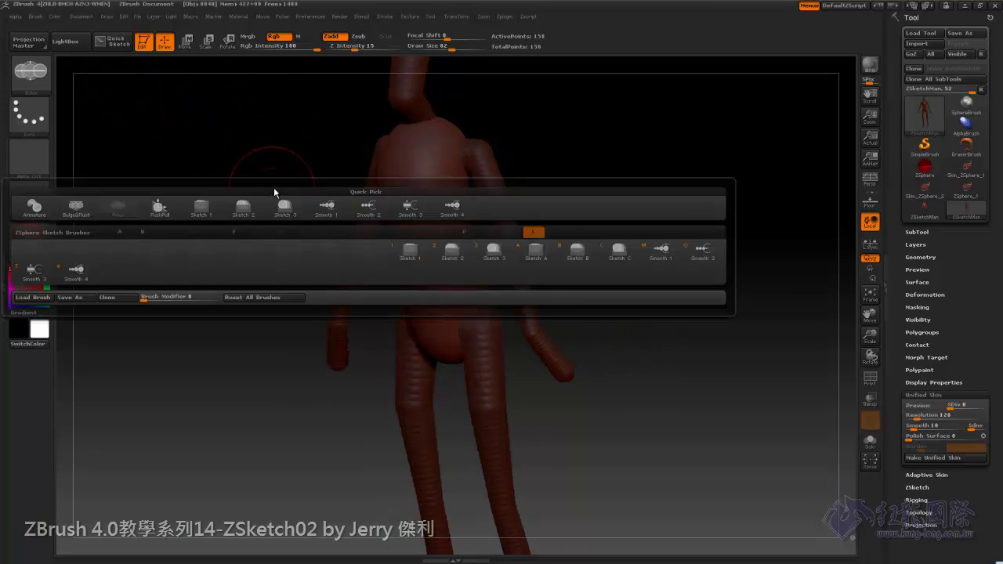
{"action": "key", "text": "2"}
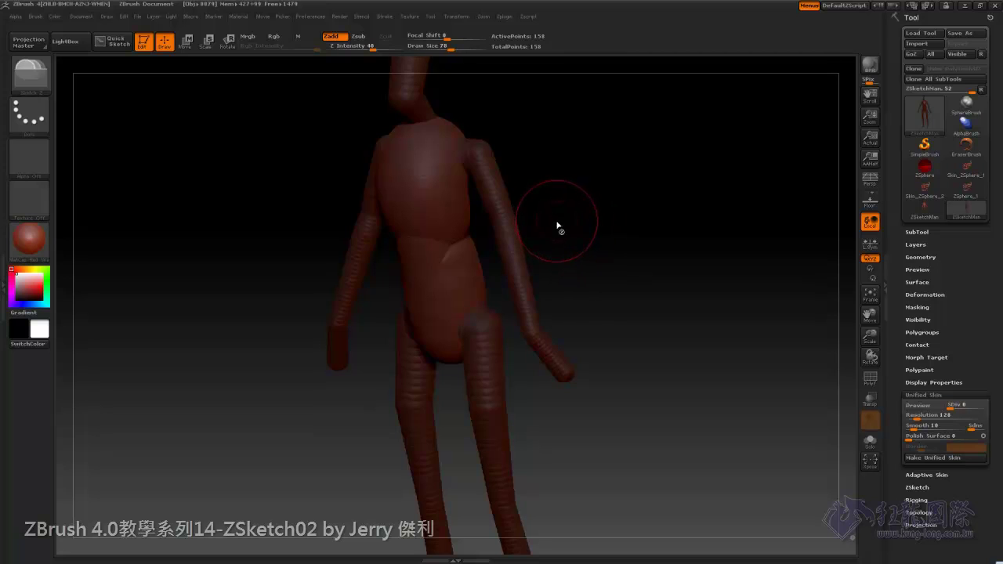
{"action": "key", "text": "bracketleft"}
{"action": "key", "text": "bracketleft"}
{"action": "key", "text": "bracketleft"}
Sketch mirrored strokes from the shoulders down both upper arms
{"action": "left_click_drag", "start_coordinate": [594, 232], "coordinate": [496, 165]}
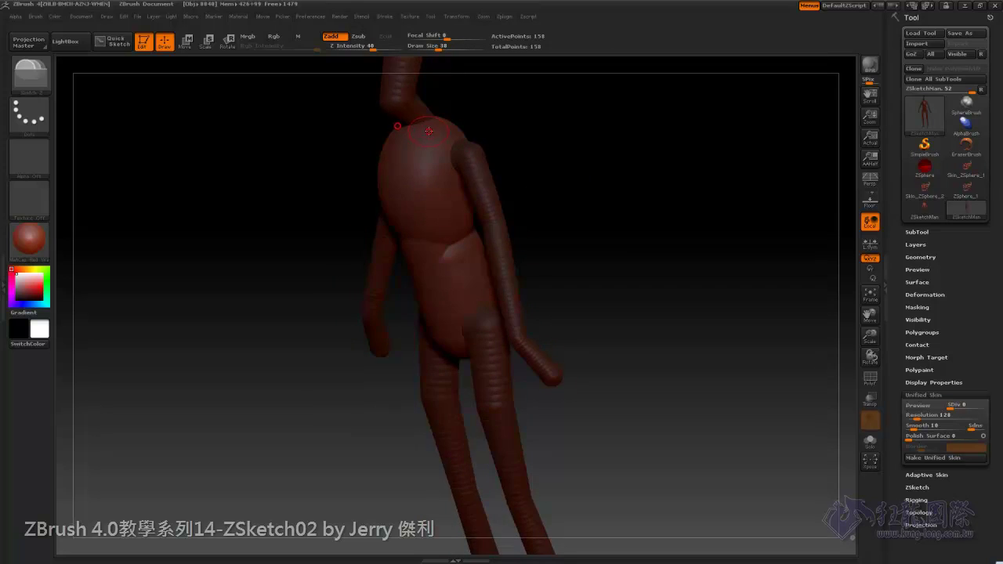
{"action": "left_click_drag", "start_coordinate": [429, 131], "coordinate": [437, 135]}
{"action": "key", "text": "ctrl+z"}
{"action": "mouse_move", "coordinate": [432, 129]}
{"action": "left_mouse_down"}
{"action": "mouse_move", "coordinate": [487, 184]}
{"action": "mouse_move", "coordinate": [496, 235]}
{"action": "left_mouse_up"}
{"action": "mouse_move", "coordinate": [634, 255]}
{"action": "left_mouse_down"}
{"action": "mouse_move", "coordinate": [718, 294]}
{"action": "mouse_move", "coordinate": [722, 281]}
{"action": "left_mouse_up"}
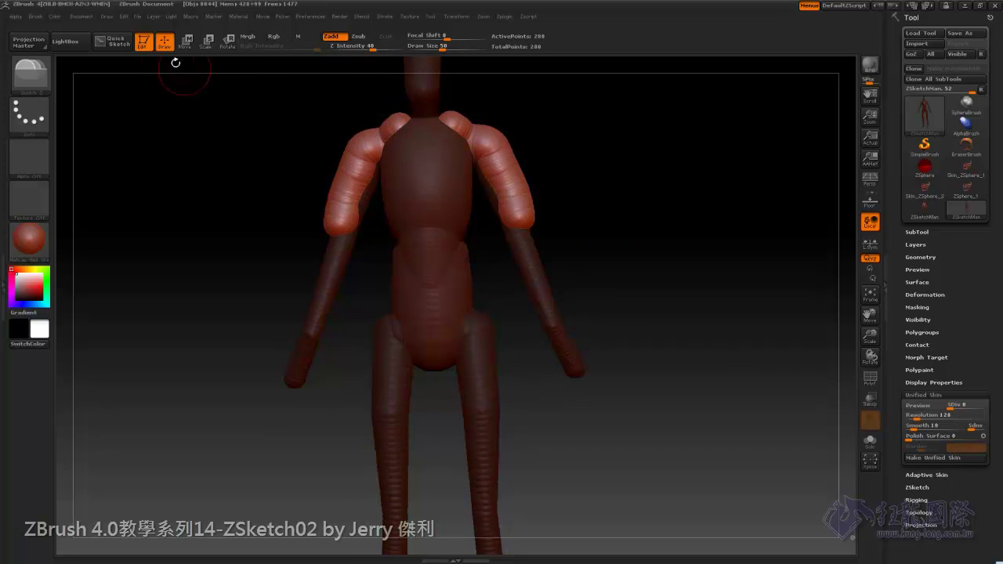
Smooth the shoulder and upper-arm bulges flatter
{"action": "key", "text": "shift"}
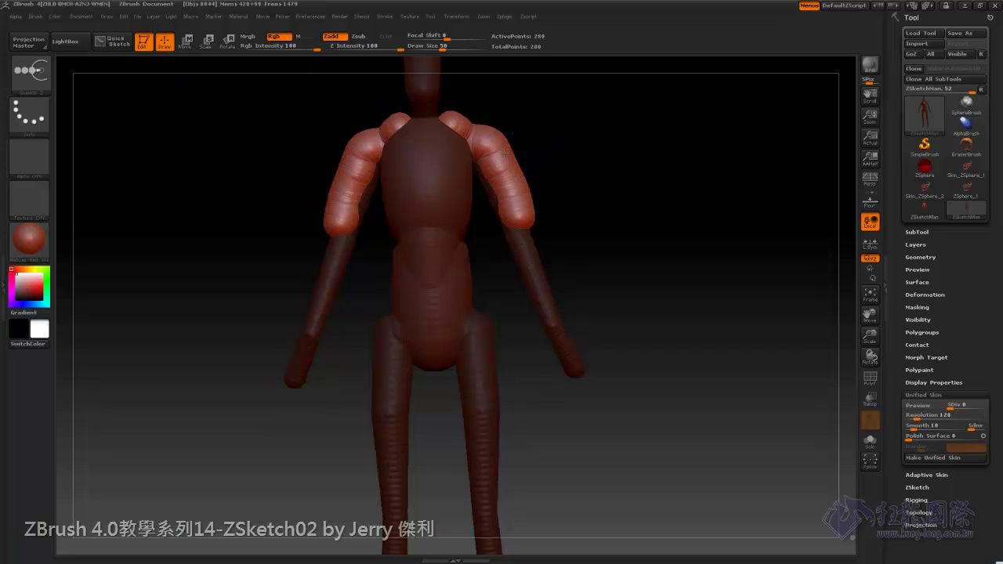
{"action": "left_click_drag", "start_coordinate": [468, 135], "coordinate": [453, 127], "text": "shift"}
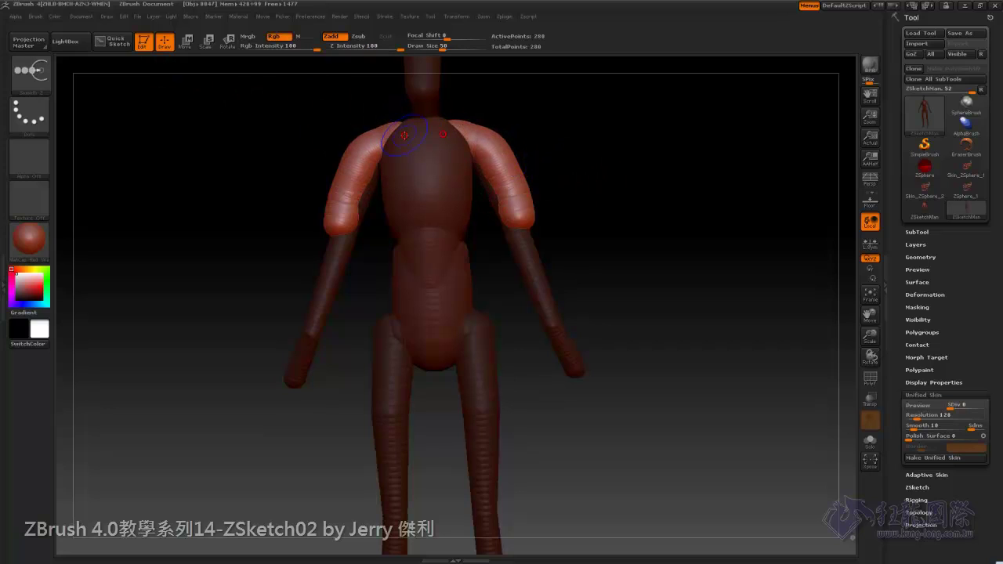
{"action": "left_click_drag", "start_coordinate": [488, 155], "coordinate": [512, 211], "text": "shift"}
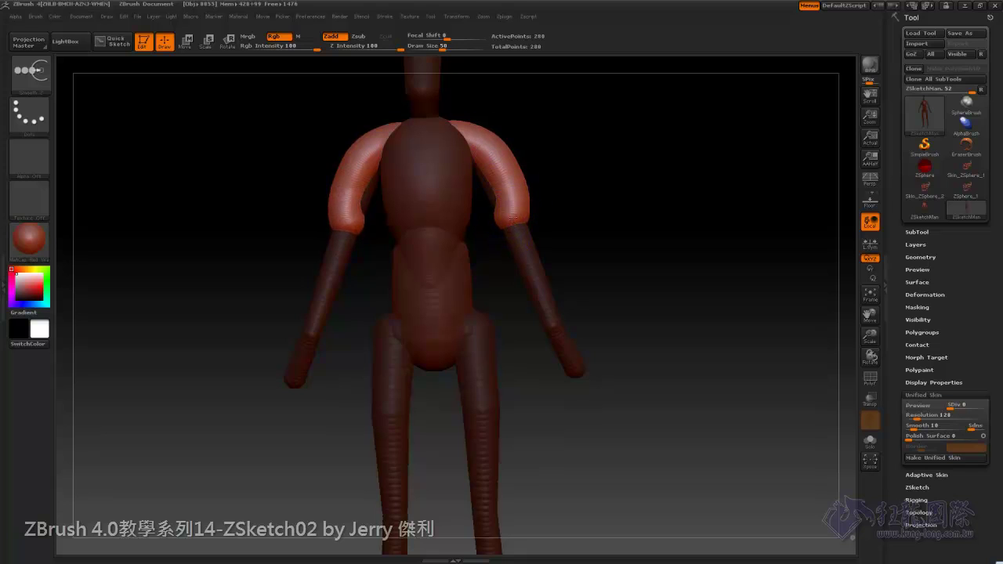
Reshape both upper-arm strokes symmetrically with Move, then return to Draw
{"action": "left_click", "coordinate": [187, 41]}
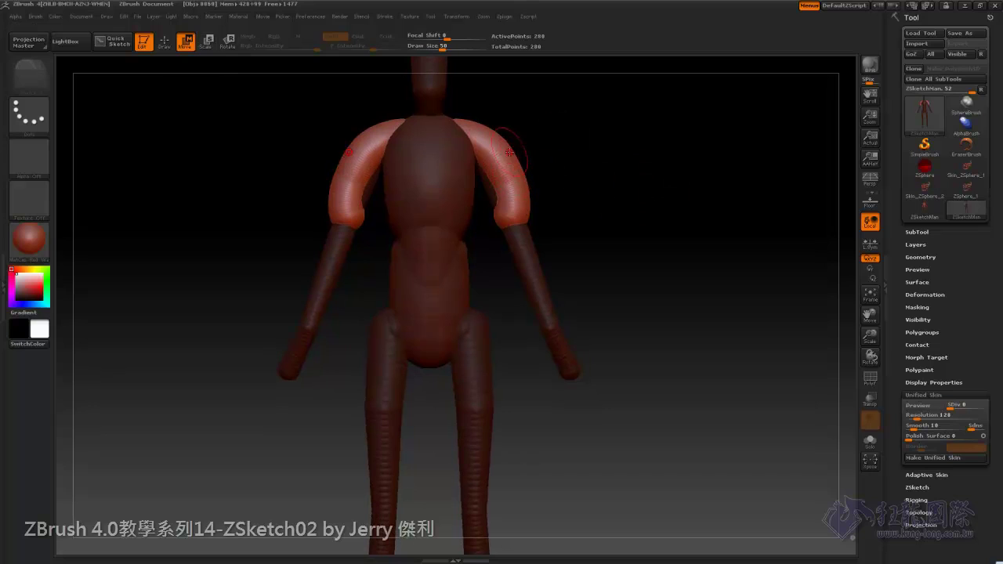
{"action": "left_click_drag", "start_coordinate": [502, 164], "coordinate": [507, 203]}
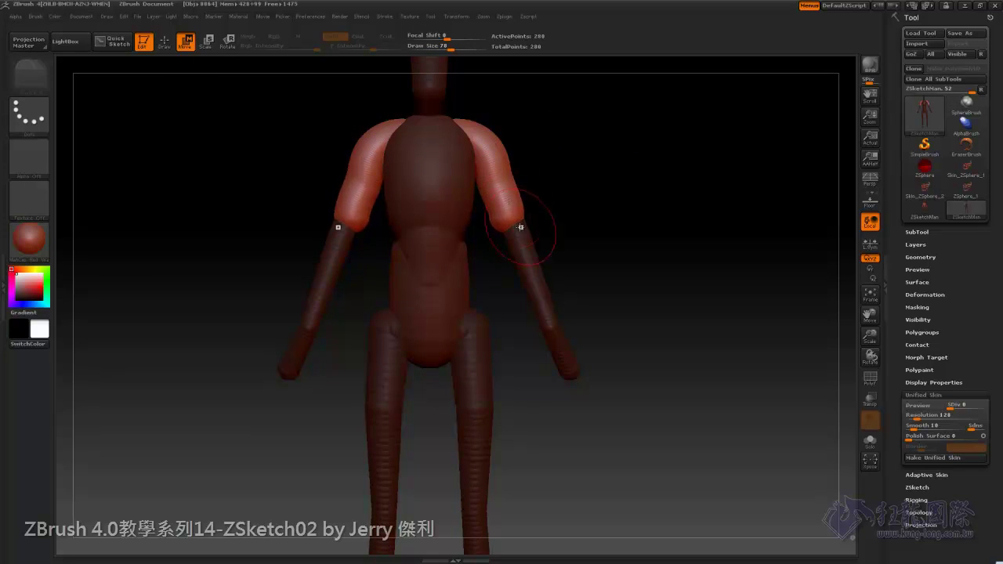
{"action": "left_click_drag", "start_coordinate": [648, 228], "coordinate": [569, 239]}
{"action": "left_click_drag", "start_coordinate": [481, 246], "coordinate": [320, 219]}
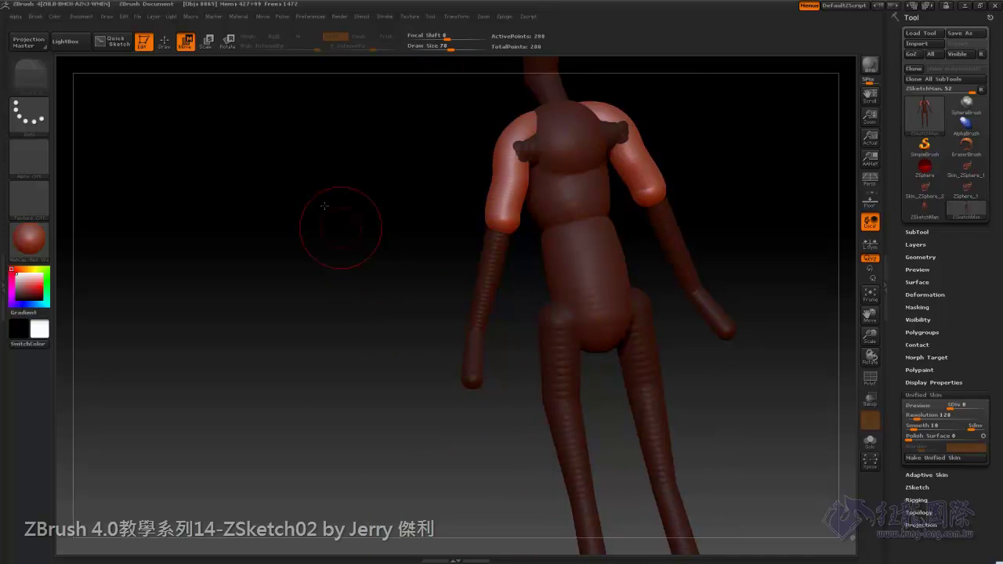
{"action": "left_click", "coordinate": [164, 41]}
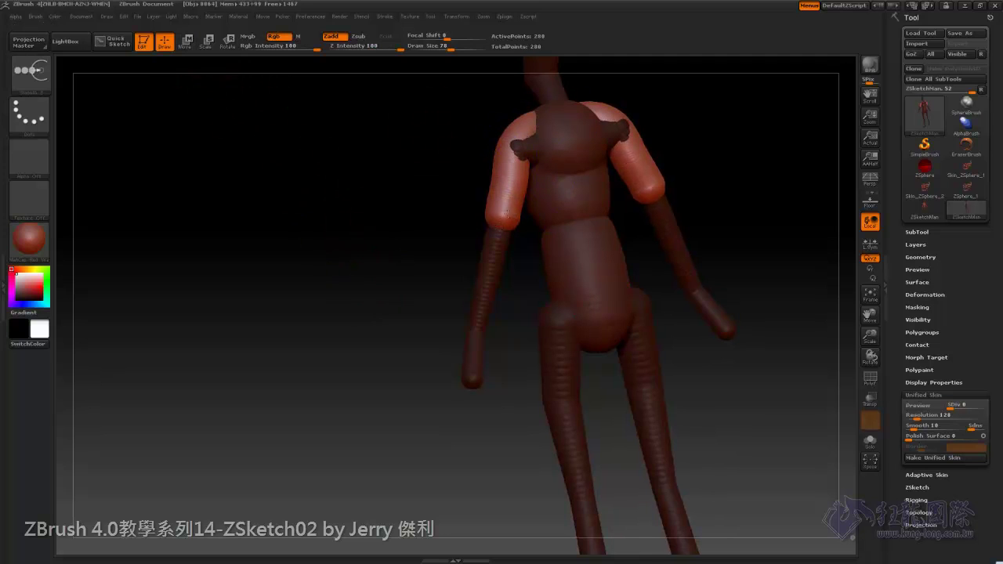
{"action": "left_click_drag", "start_coordinate": [392, 297], "coordinate": [656, 318]}
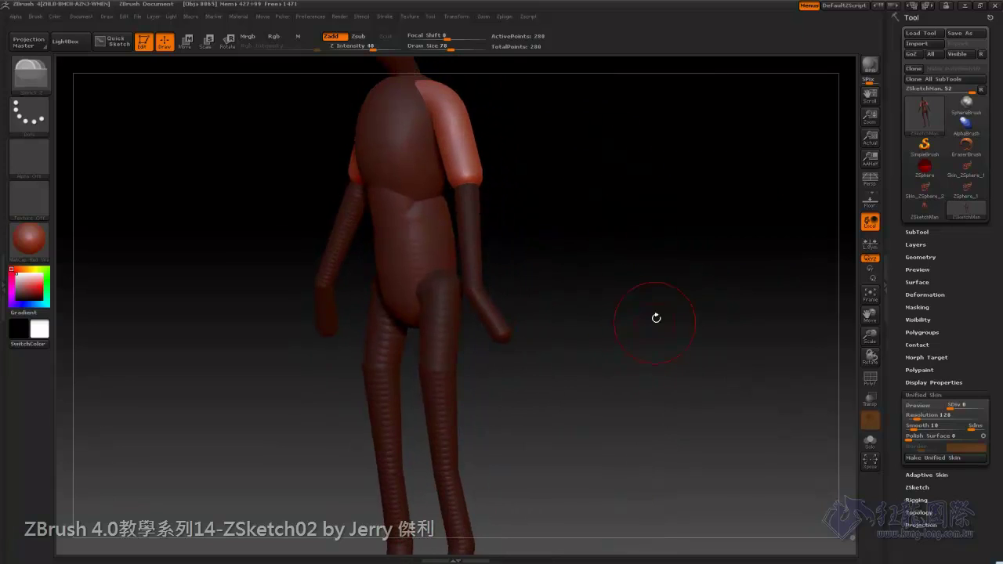
{"action": "key", "text": "ctrl"}
Sketch a new mirrored stroke from the shoulder down the right upper arm
{"action": "left_click_drag", "start_coordinate": [701, 291], "coordinate": [686, 330]}
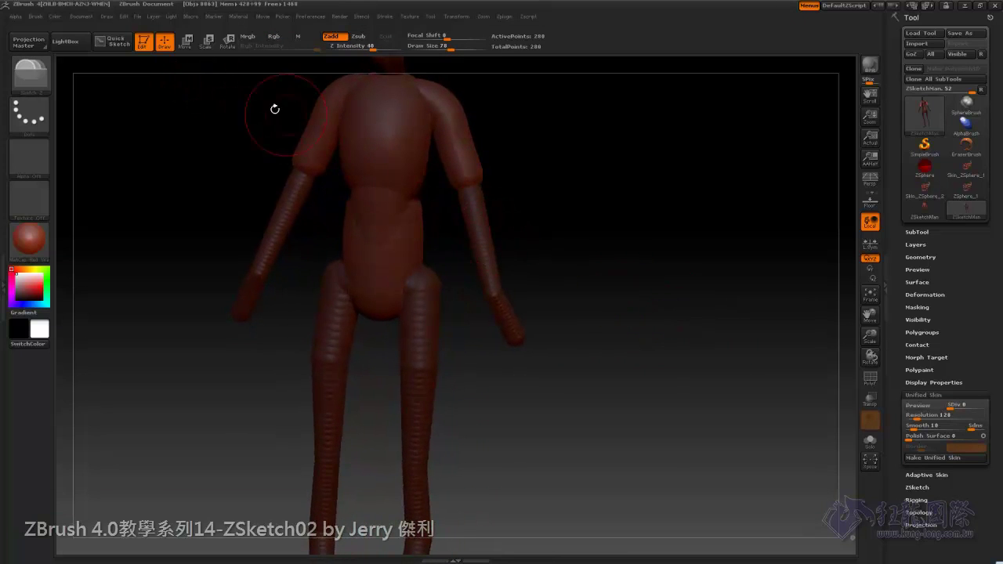
{"action": "key", "text": "space"}
{"action": "left_click_drag", "start_coordinate": [459, 159], "coordinate": [496, 298]}
{"action": "key", "text": "space"}
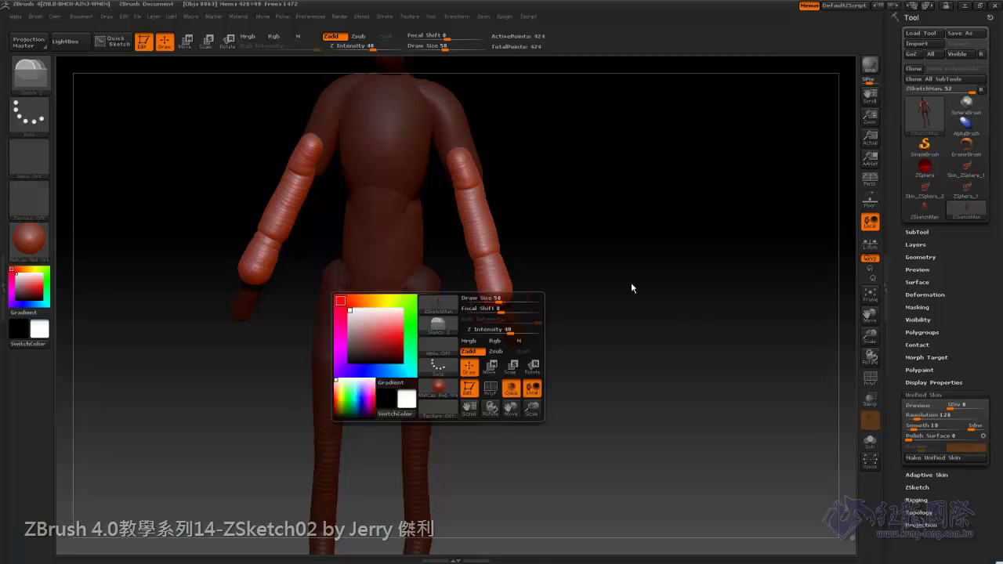
{"action": "mouse_move", "coordinate": [631, 284]}
{"action": "left_mouse_down"}
{"action": "mouse_move", "coordinate": [630, 296]}
{"action": "mouse_move", "coordinate": [485, 315]}
{"action": "left_mouse_up"}
{"action": "mouse_move", "coordinate": [452, 377]}
{"action": "left_mouse_down"}
{"action": "mouse_move", "coordinate": [700, 284]}
{"action": "mouse_move", "coordinate": [634, 233]}
{"action": "left_mouse_up"}
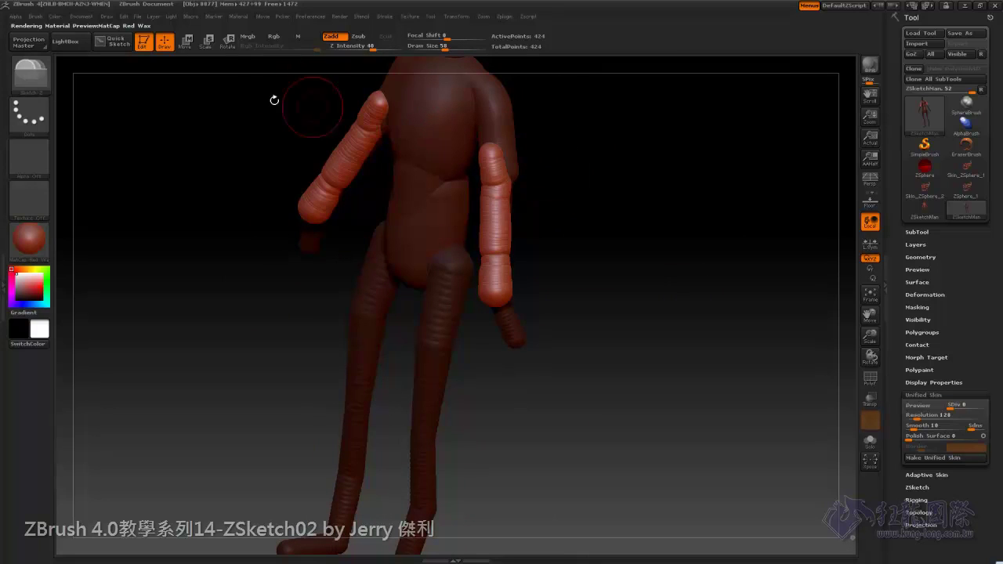
Smooth the new arm strokes into rounded upper-arm masses
{"action": "key", "text": "shift"}
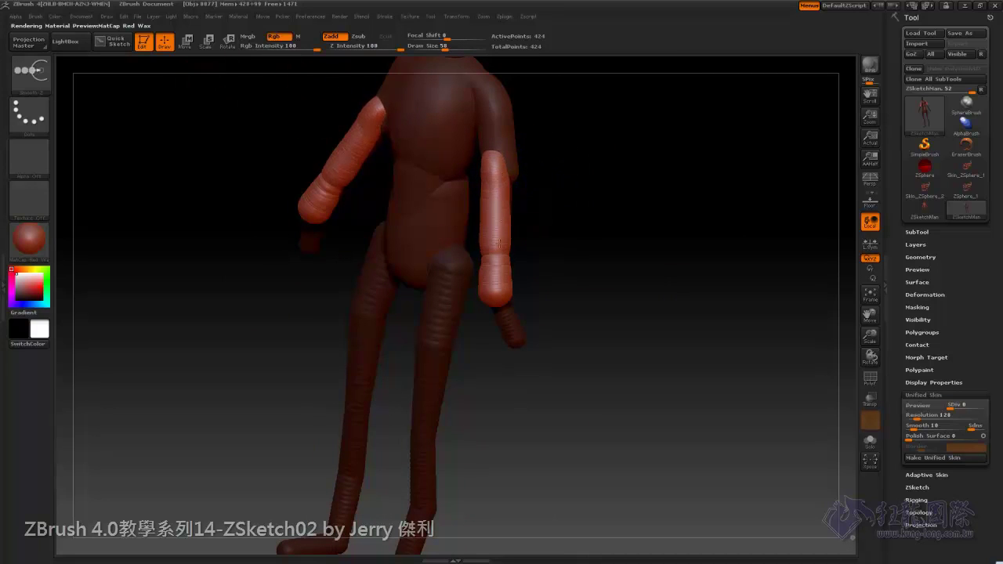
{"action": "left_click_drag", "start_coordinate": [497, 242], "coordinate": [497, 275], "text": "shift"}
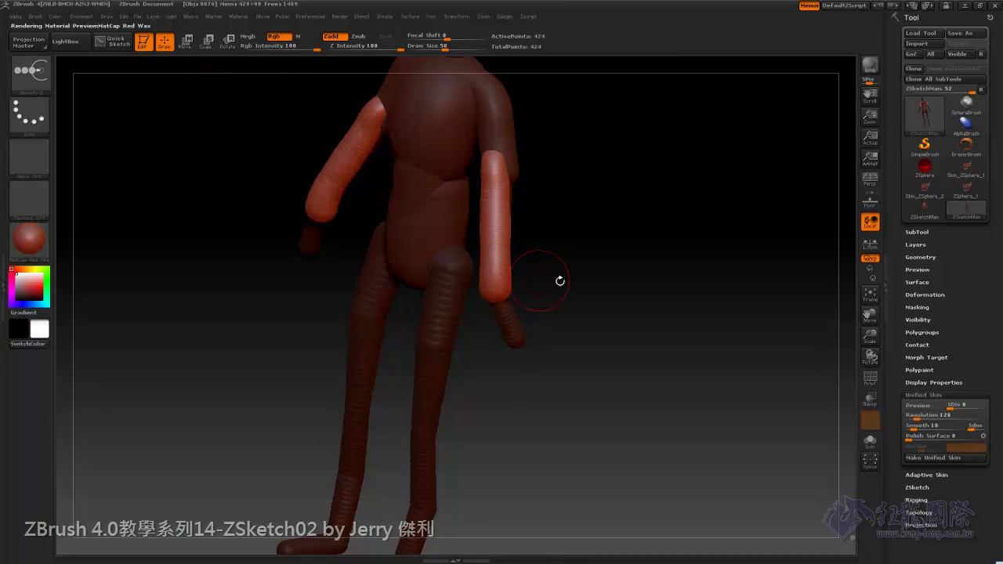
{"action": "left_click_drag", "start_coordinate": [560, 280], "coordinate": [540, 282], "text": "shift"}
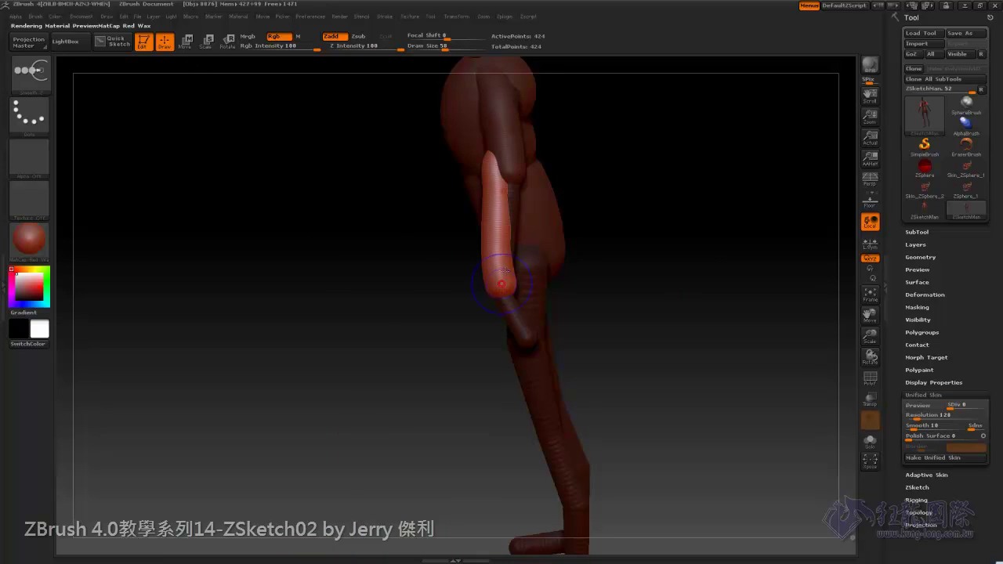
Use Move to flatten and widen the top of the sketched arm, then smooth its edge
{"action": "left_click", "coordinate": [185, 39]}
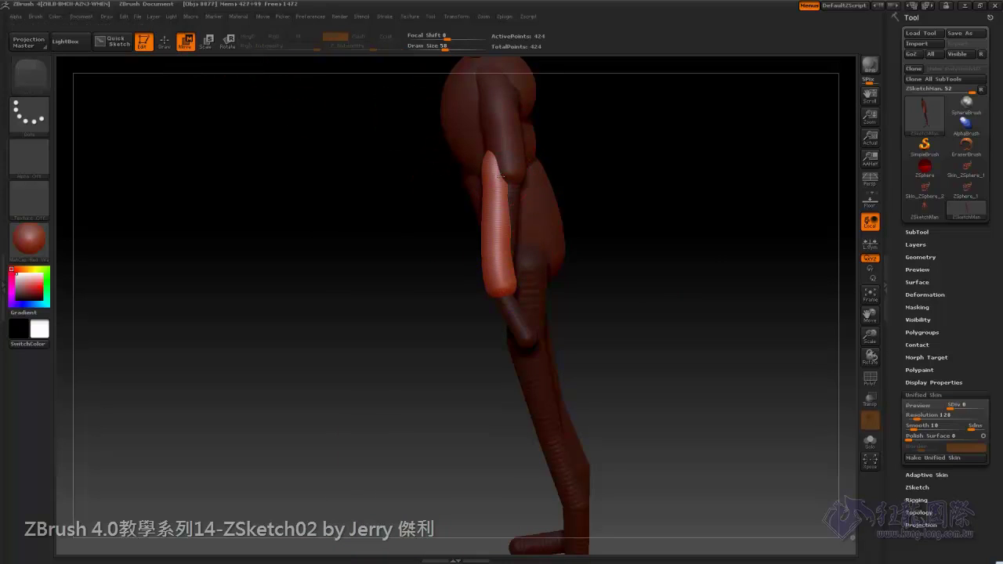
{"action": "mouse_move", "coordinate": [500, 176]}
{"action": "left_mouse_down"}
{"action": "mouse_move", "coordinate": [498, 265]}
{"action": "mouse_move", "coordinate": [518, 237]}
{"action": "left_mouse_up"}
{"action": "left_click_drag", "start_coordinate": [507, 183], "coordinate": [504, 164]}
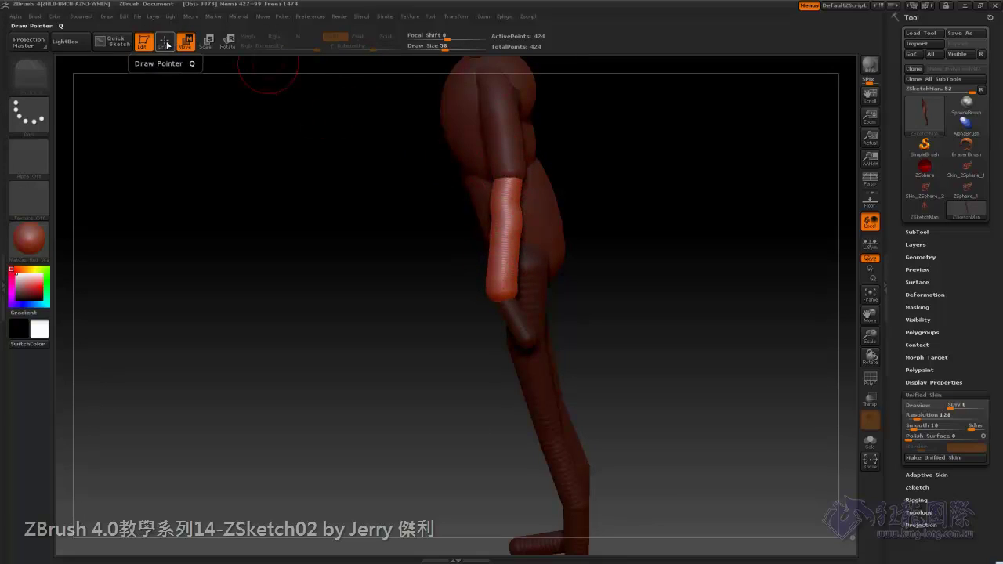
{"action": "left_click", "coordinate": [163, 41]}
{"action": "left_click_drag", "start_coordinate": [560, 188], "coordinate": [506, 208], "text": "shift"}
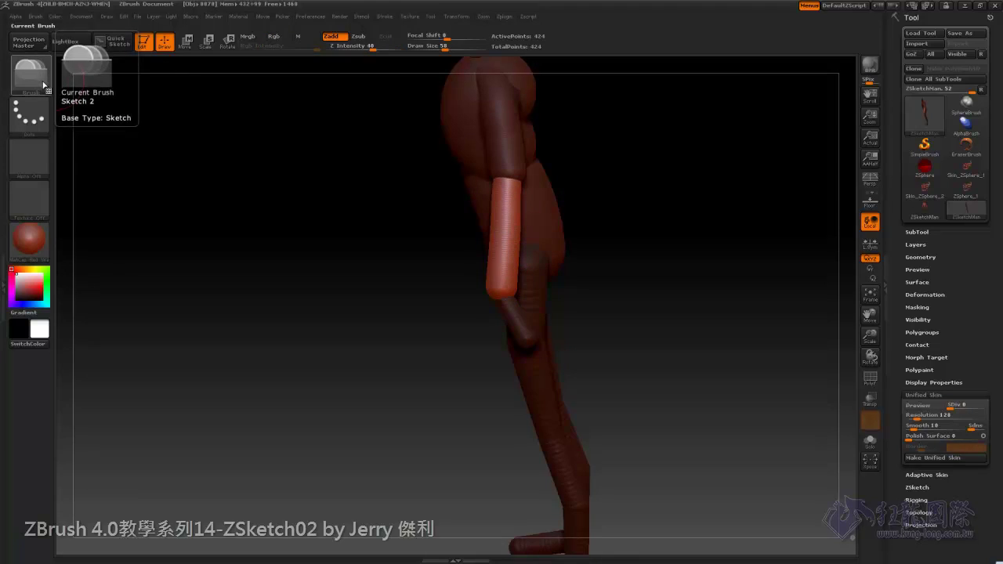
Choose a bulge-type sketch brush from the brush library
{"action": "left_click", "coordinate": [47, 80]}
{"action": "left_click", "coordinate": [144, 78]}
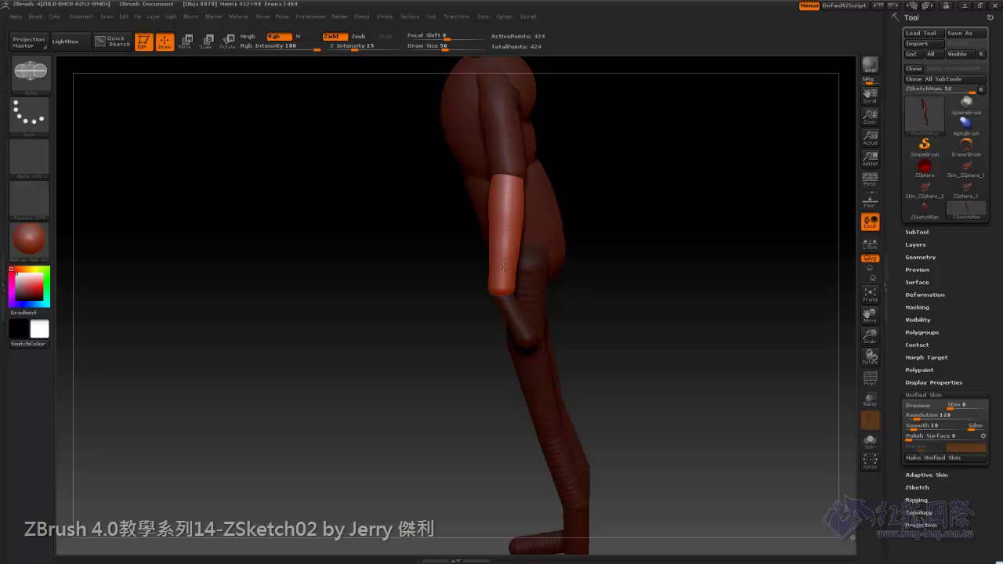
{"action": "left_click_drag", "start_coordinate": [717, 228], "coordinate": [739, 226]}
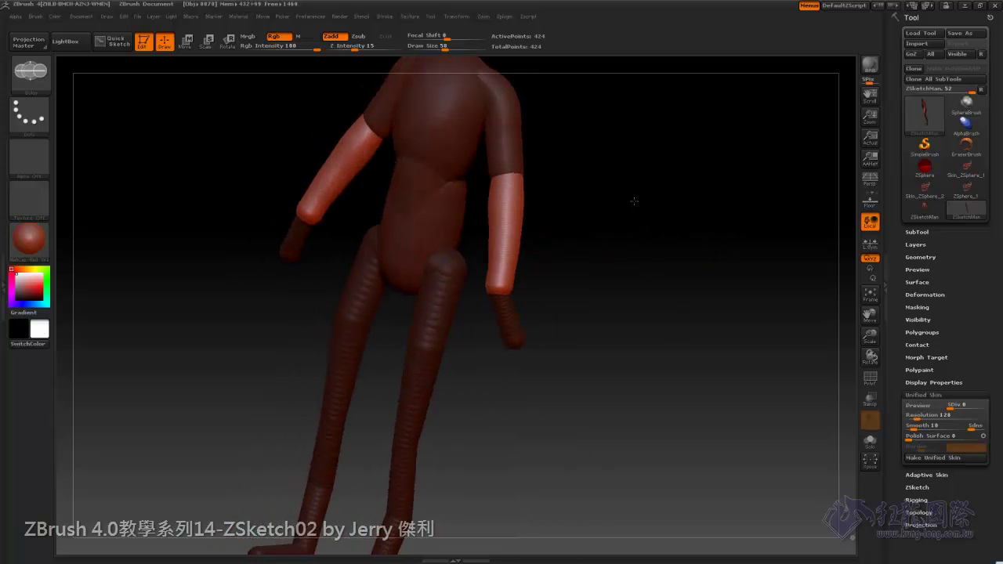
Turn the figure to the front and clear the mask from the arms
{"action": "left_click_drag", "start_coordinate": [578, 242], "coordinate": [633, 202]}
{"action": "mouse_move", "coordinate": [654, 276]}
{"action": "left_mouse_down"}
{"action": "mouse_move", "coordinate": [685, 309]}
{"action": "mouse_move", "coordinate": [492, 240]}
{"action": "left_mouse_up"}
{"action": "left_click", "coordinate": [678, 267], "text": "ctrl"}
{"action": "left_click", "coordinate": [682, 318], "text": "ctrl"}
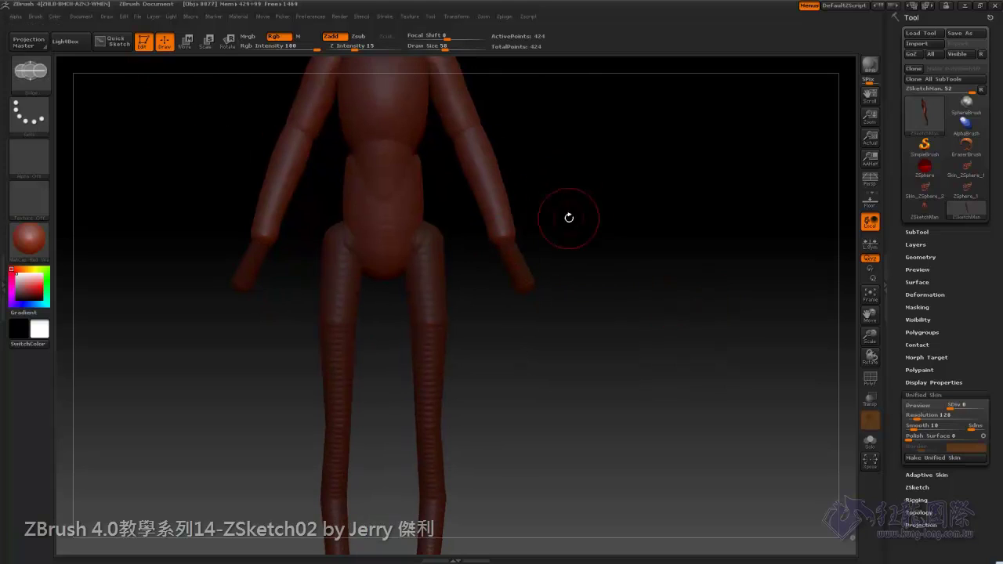
With a ZSketch brush, add mirrored strips over both hands and smooth them
{"action": "key", "text": "b"}
{"action": "left_click", "coordinate": [546, 228]}
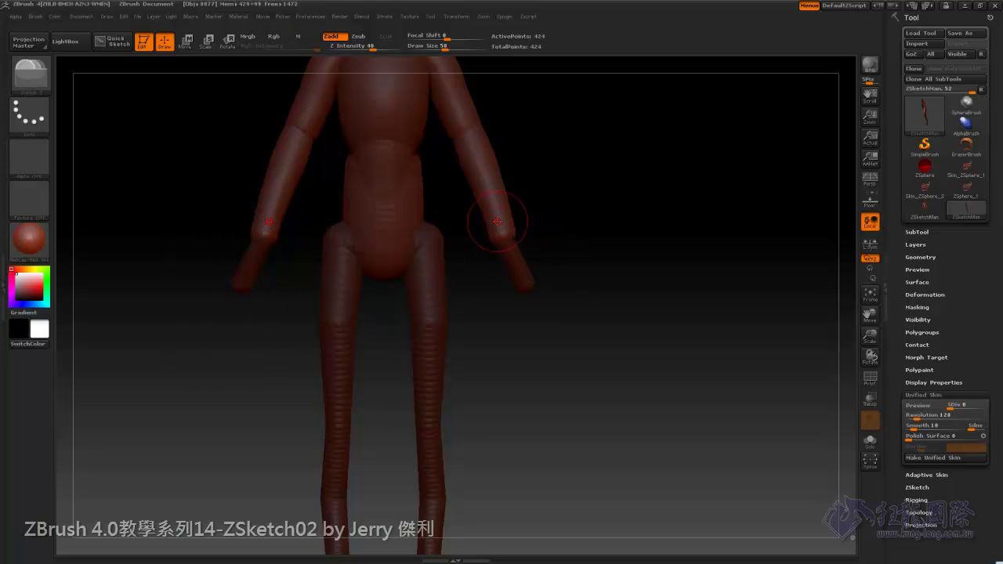
{"action": "mouse_move", "coordinate": [498, 223]}
{"action": "left_mouse_down"}
{"action": "mouse_move", "coordinate": [523, 271]}
{"action": "mouse_move", "coordinate": [613, 271]}
{"action": "left_mouse_up"}
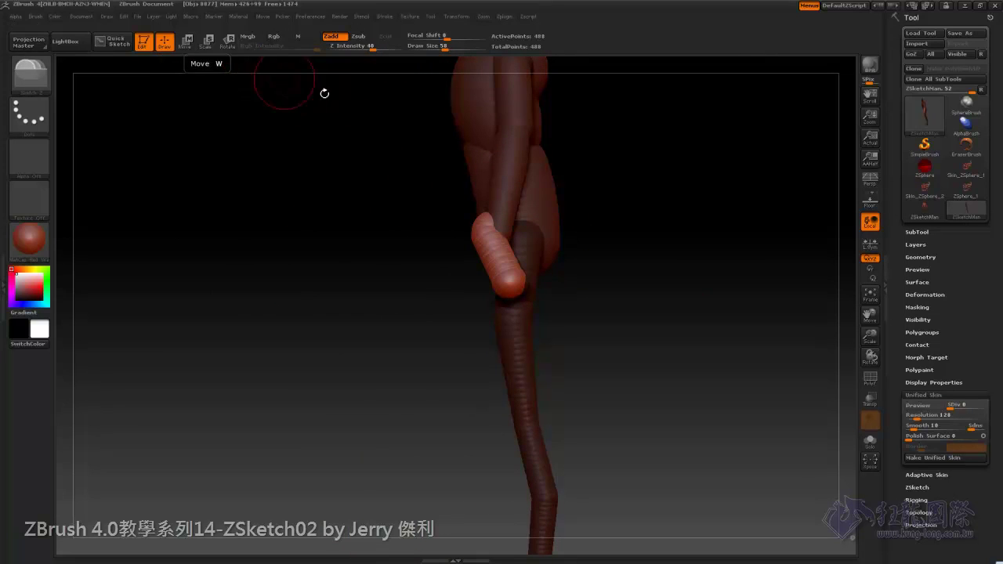
{"action": "mouse_move", "coordinate": [671, 224]}
{"action": "left_mouse_down"}
{"action": "mouse_move", "coordinate": [514, 232]}
{"action": "mouse_move", "coordinate": [505, 243]}
{"action": "left_mouse_up"}
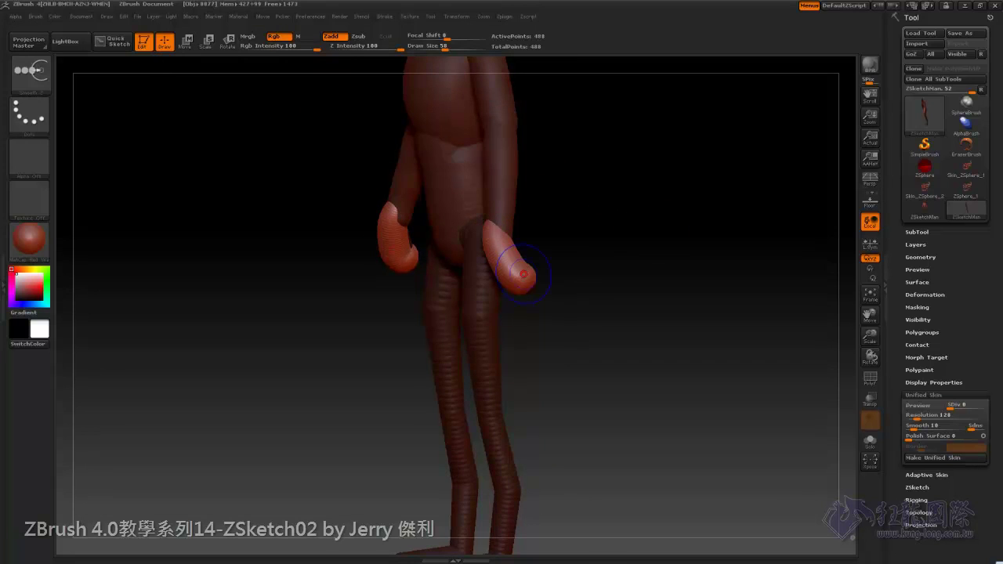
{"action": "left_click_drag", "start_coordinate": [663, 256], "coordinate": [513, 274]}
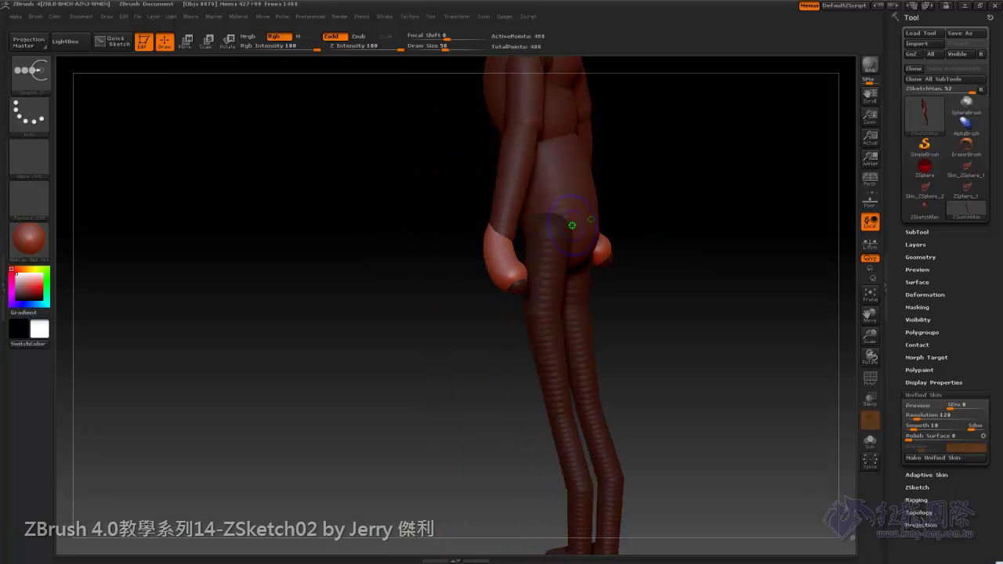
Preview the sketch as a Unified Skin mesh, inspect it, then turn the preview off
{"action": "left_click_drag", "start_coordinate": [642, 235], "coordinate": [752, 251]}
{"action": "key", "text": "a"}
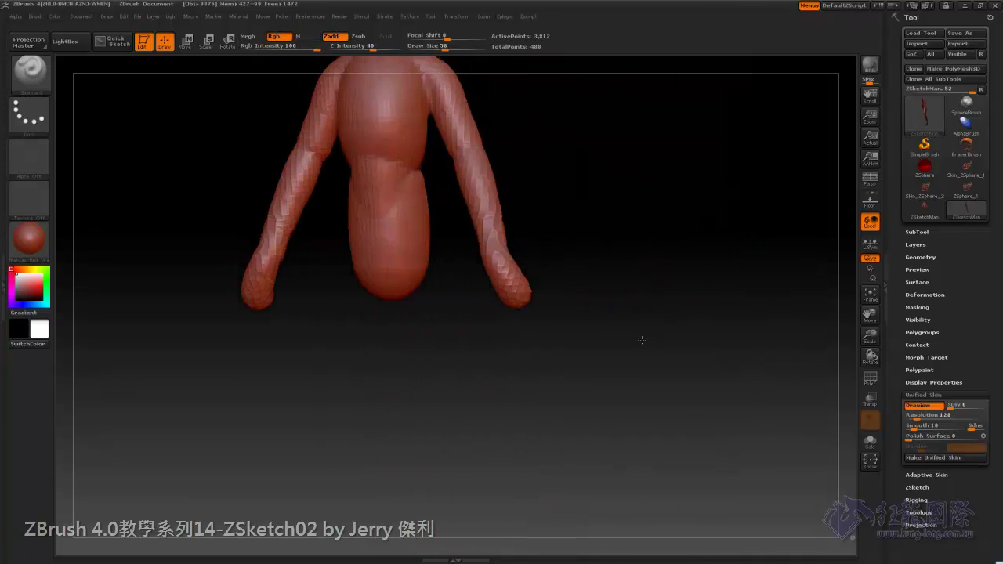
{"action": "left_click_drag", "start_coordinate": [641, 339], "coordinate": [662, 368]}
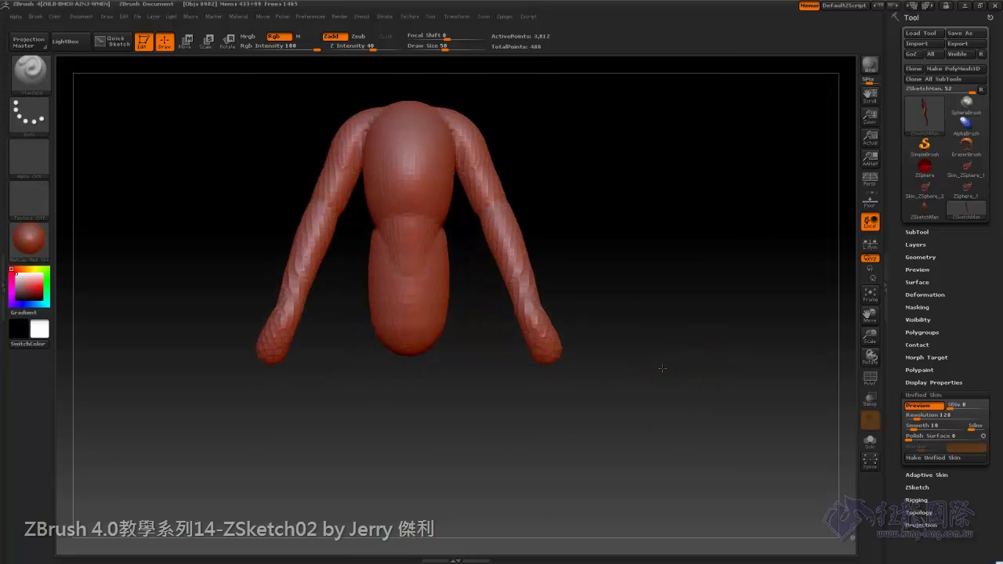
{"action": "key", "text": "a"}
{"action": "mouse_move", "coordinate": [661, 302]}
{"action": "left_mouse_down"}
{"action": "mouse_move", "coordinate": [691, 274]}
{"action": "mouse_move", "coordinate": [708, 311]}
{"action": "mouse_move", "coordinate": [698, 333]}
{"action": "mouse_move", "coordinate": [670, 298]}
{"action": "mouse_move", "coordinate": [685, 293]}
{"action": "mouse_move", "coordinate": [656, 309]}
{"action": "mouse_move", "coordinate": [603, 258]}
{"action": "left_mouse_up"}
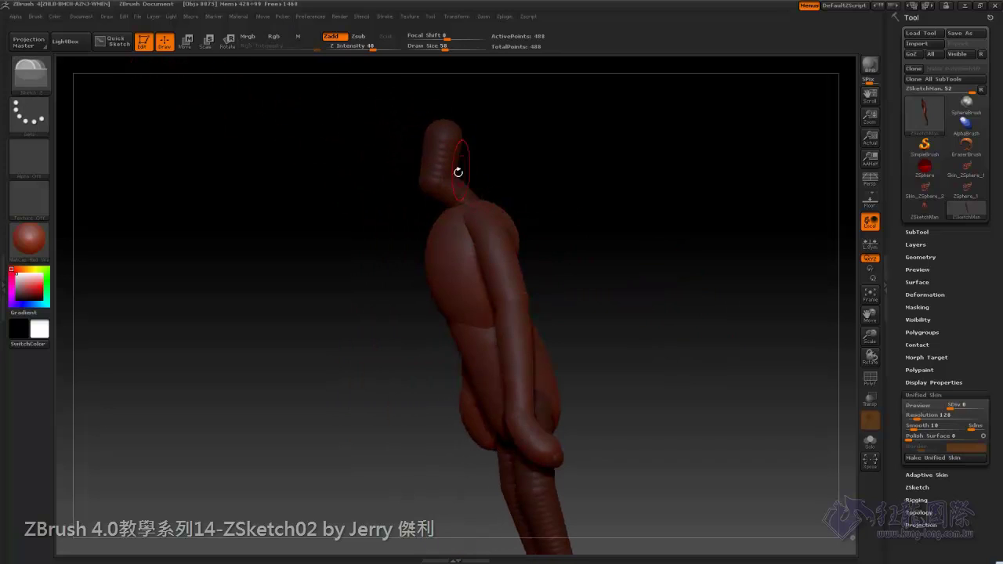
Stretch the neck sketch upward from the torso into a neck
{"action": "key", "text": "space"}
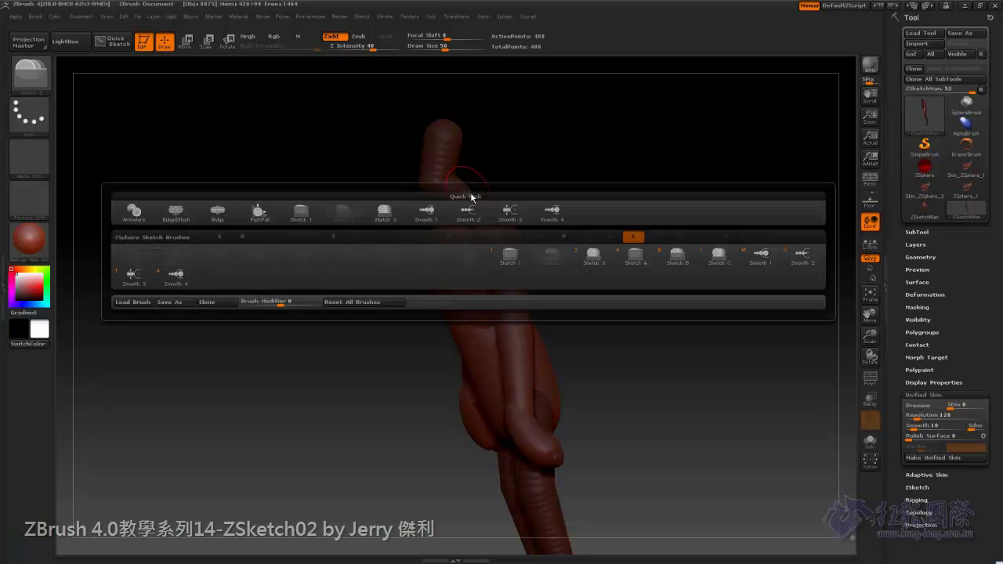
{"action": "left_click_drag", "start_coordinate": [595, 197], "coordinate": [682, 196]}
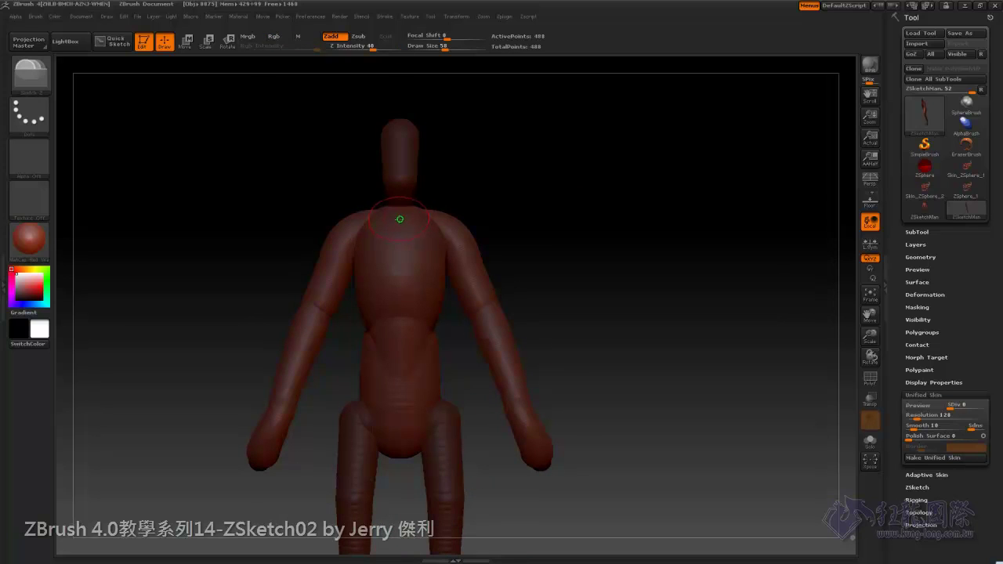
{"action": "left_click_drag", "start_coordinate": [399, 221], "coordinate": [398, 207]}
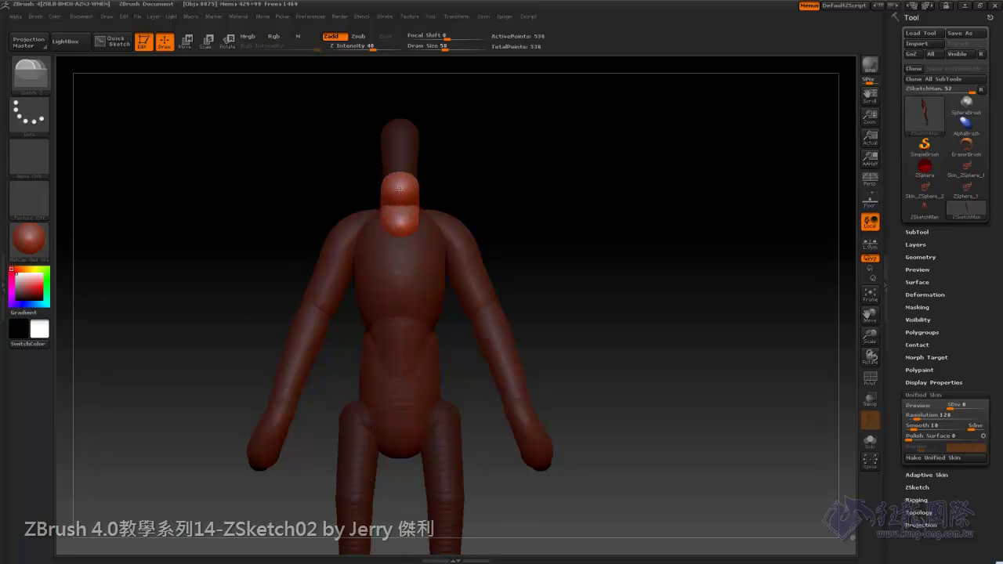
Push the neck's front bulge back flatter with Move, then return to Draw
{"action": "mouse_move", "coordinate": [627, 222]}
{"action": "left_mouse_down"}
{"action": "mouse_move", "coordinate": [598, 228]}
{"action": "mouse_move", "coordinate": [495, 186]}
{"action": "left_mouse_up"}
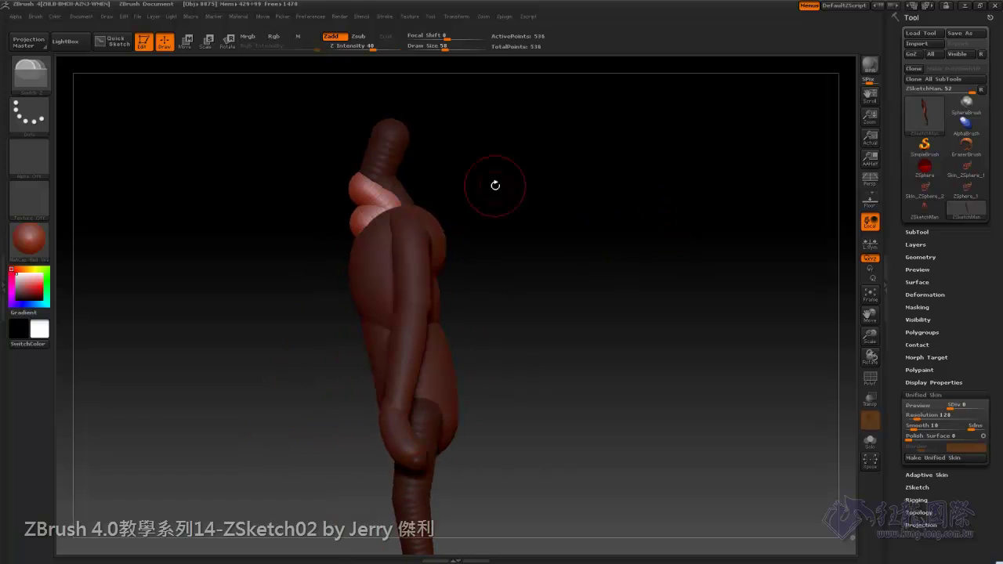
{"action": "left_click", "coordinate": [191, 42]}
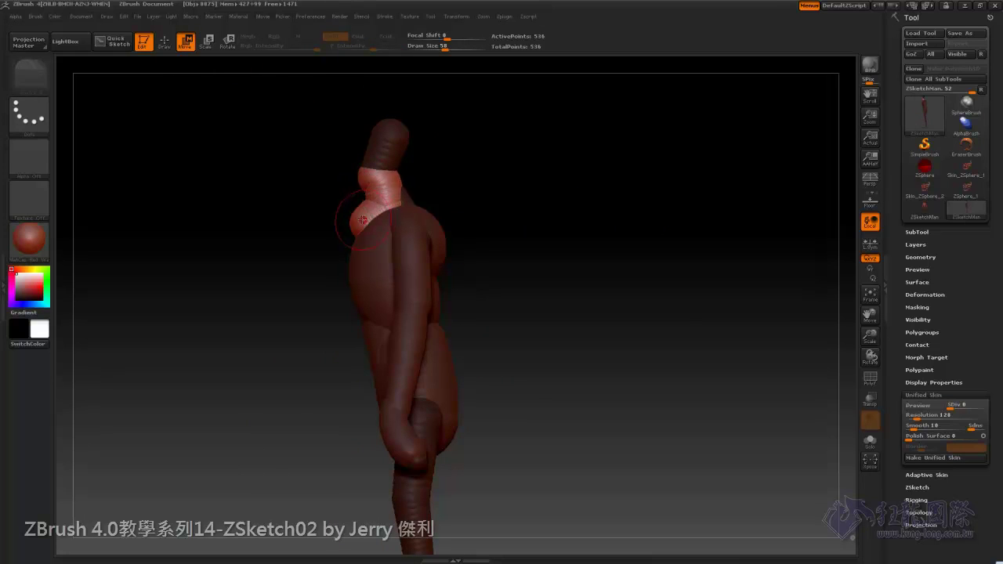
{"action": "left_click_drag", "start_coordinate": [362, 220], "coordinate": [377, 219]}
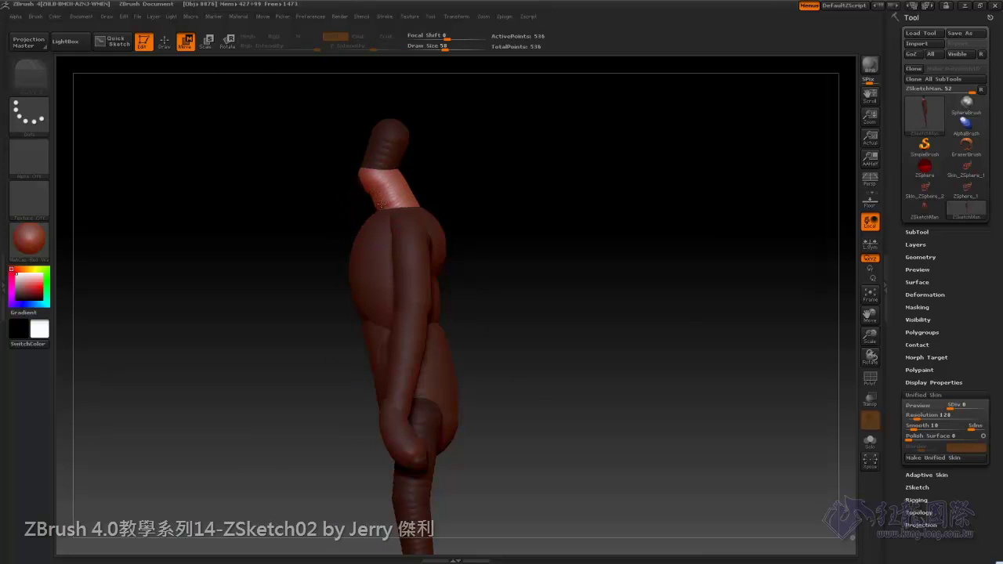
{"action": "left_click_drag", "start_coordinate": [365, 181], "coordinate": [367, 180]}
{"action": "left_click", "coordinate": [165, 41]}
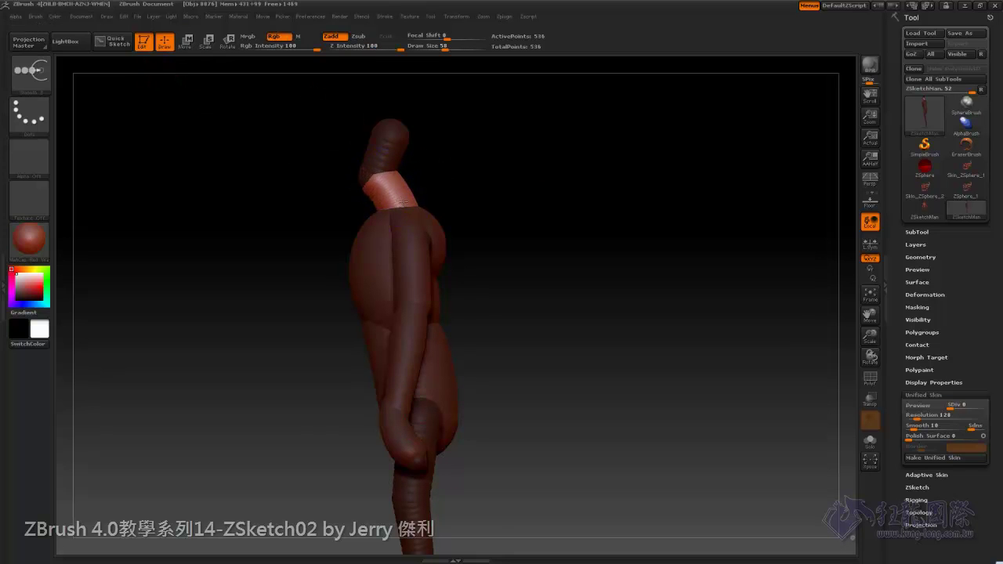
Pick the Armature sketch brush
{"action": "mouse_move", "coordinate": [480, 201]}
{"action": "left_mouse_down"}
{"action": "mouse_move", "coordinate": [554, 224]}
{"action": "mouse_move", "coordinate": [242, 99]}
{"action": "left_mouse_up"}
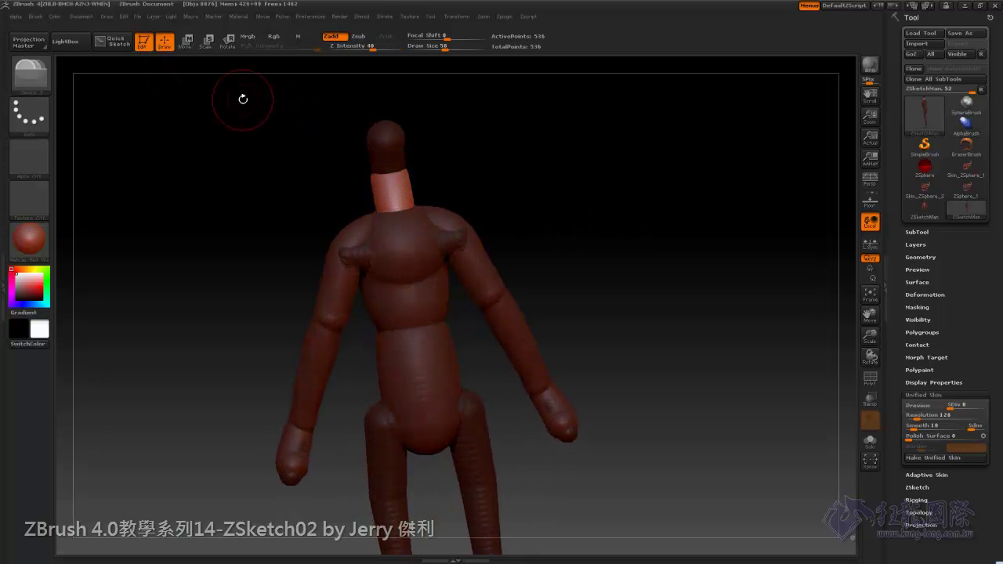
{"action": "left_click", "coordinate": [30, 75]}
{"action": "left_click", "coordinate": [90, 92]}
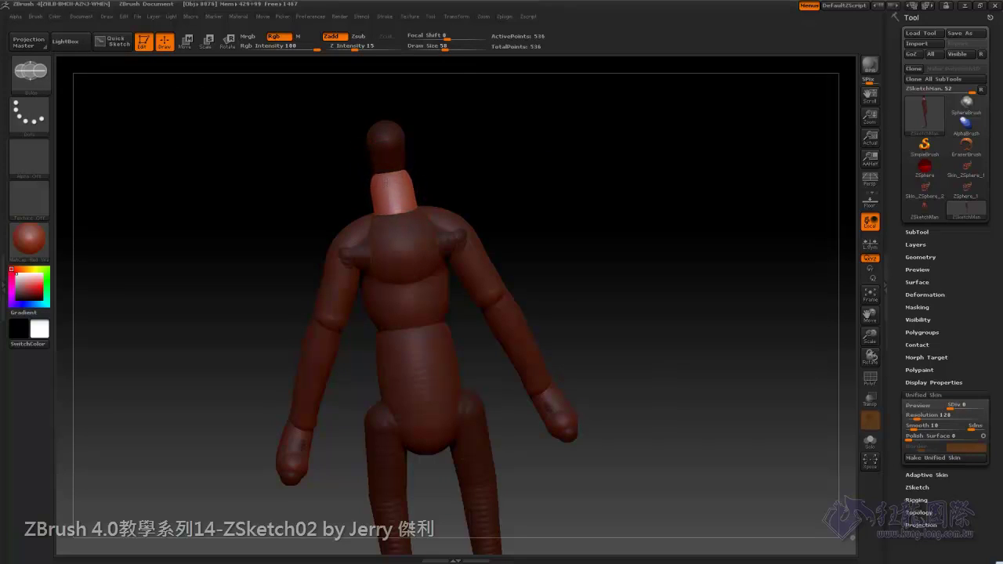
Clear any mask on the figure and zoom out to show it whole
{"action": "left_click_drag", "start_coordinate": [596, 188], "coordinate": [654, 291]}
{"action": "key", "text": "shift+a"}
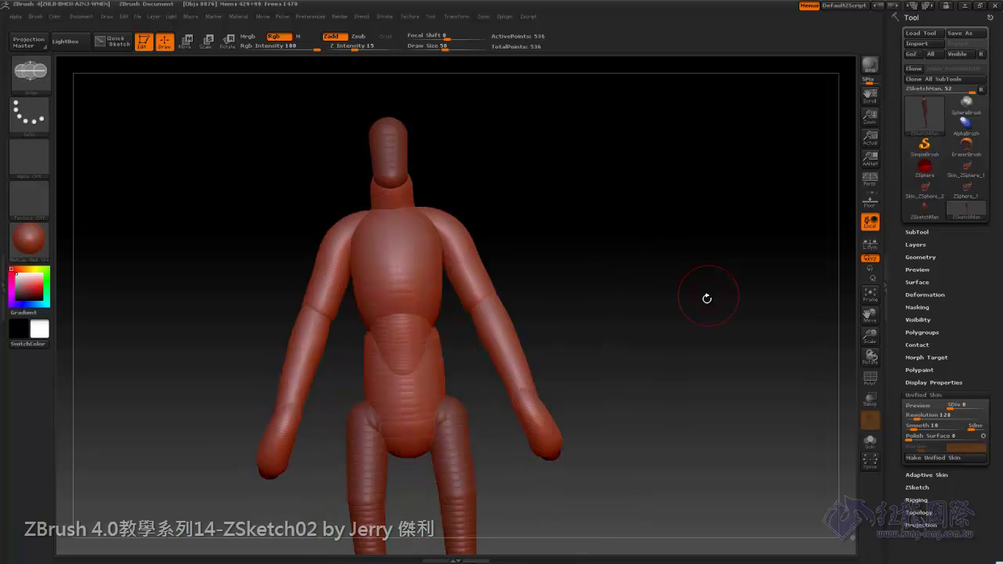
{"action": "key", "text": "shift+a"}
{"action": "left_click", "coordinate": [662, 301], "text": "ctrl"}
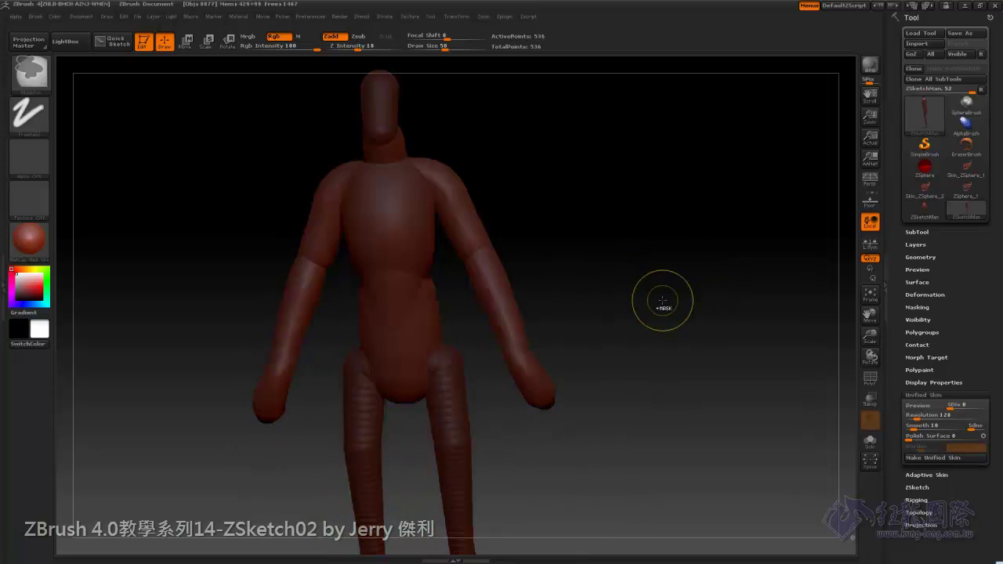
{"action": "mouse_move", "coordinate": [662, 301]}
{"action": "left_mouse_down"}
{"action": "mouse_move", "coordinate": [694, 314]}
{"action": "mouse_move", "coordinate": [437, 205]}
{"action": "left_mouse_up"}
{"action": "mouse_move", "coordinate": [647, 295]}
{"action": "left_mouse_down"}
{"action": "mouse_move", "coordinate": [672, 298]}
{"action": "mouse_move", "coordinate": [583, 284]}
{"action": "left_mouse_up"}
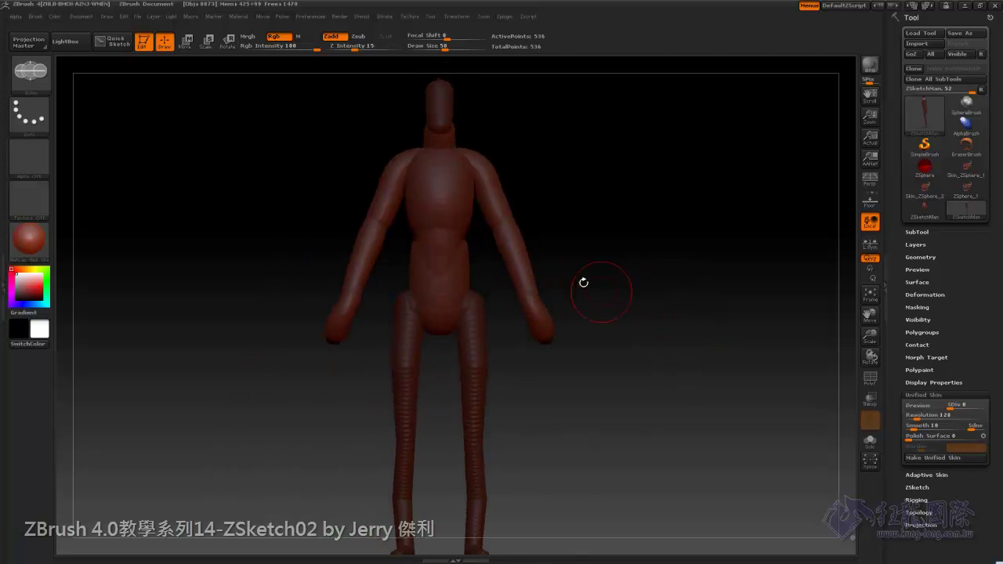
Pick a new sketch brush and shrink its draw size to 38
{"action": "left_click", "coordinate": [43, 78]}
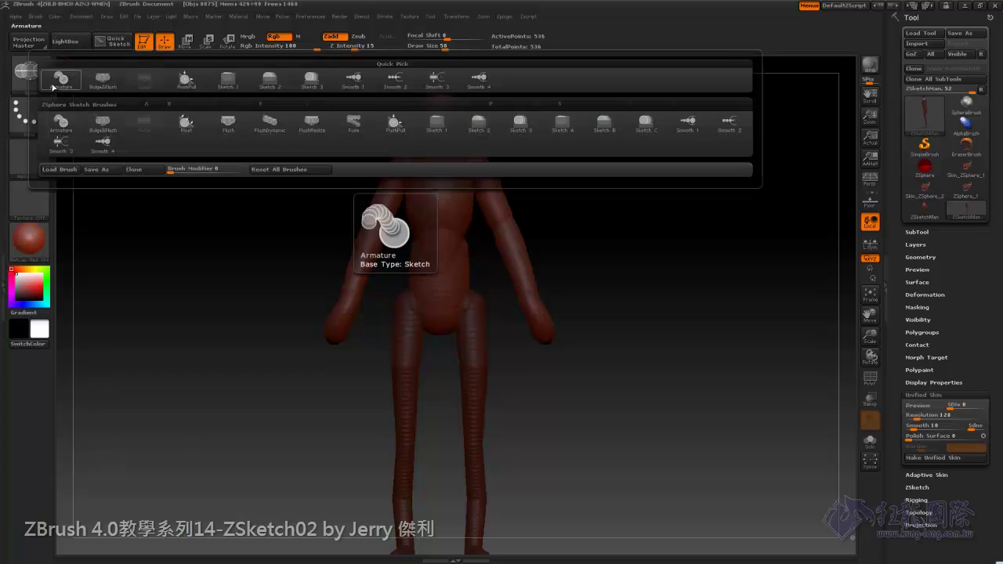
{"action": "left_click", "coordinate": [560, 108]}
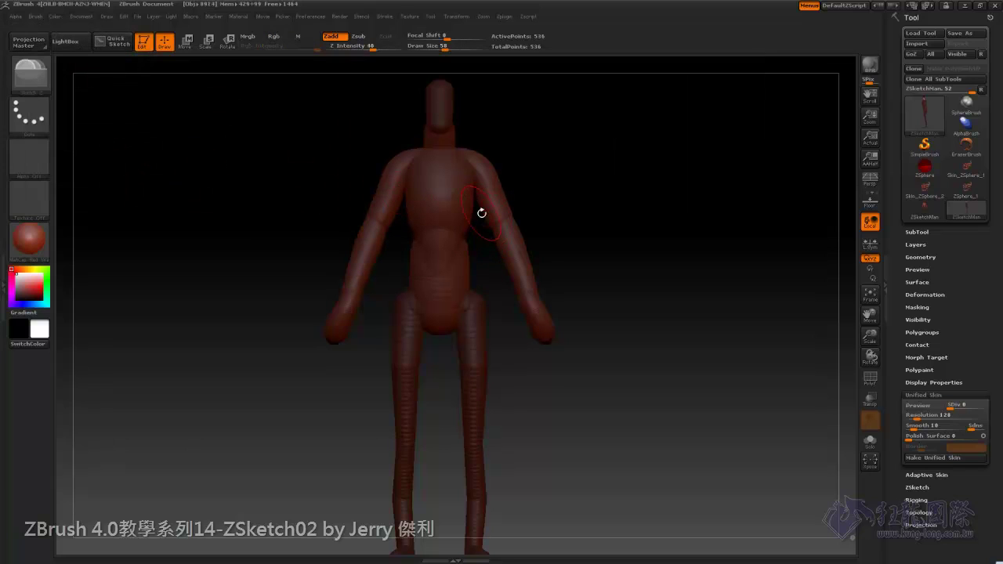
{"action": "key", "text": "bracketleft"}
{"action": "mouse_move", "coordinate": [651, 259]}
{"action": "left_mouse_down"}
{"action": "mouse_move", "coordinate": [642, 327]}
{"action": "mouse_move", "coordinate": [661, 347]}
{"action": "left_mouse_up"}
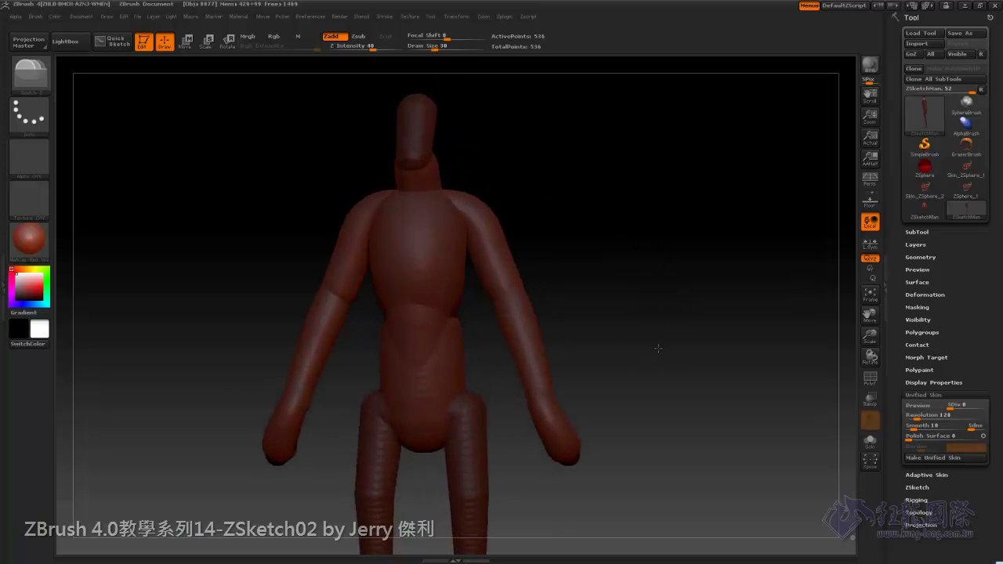
{"action": "left_click_drag", "start_coordinate": [599, 240], "coordinate": [454, 210]}
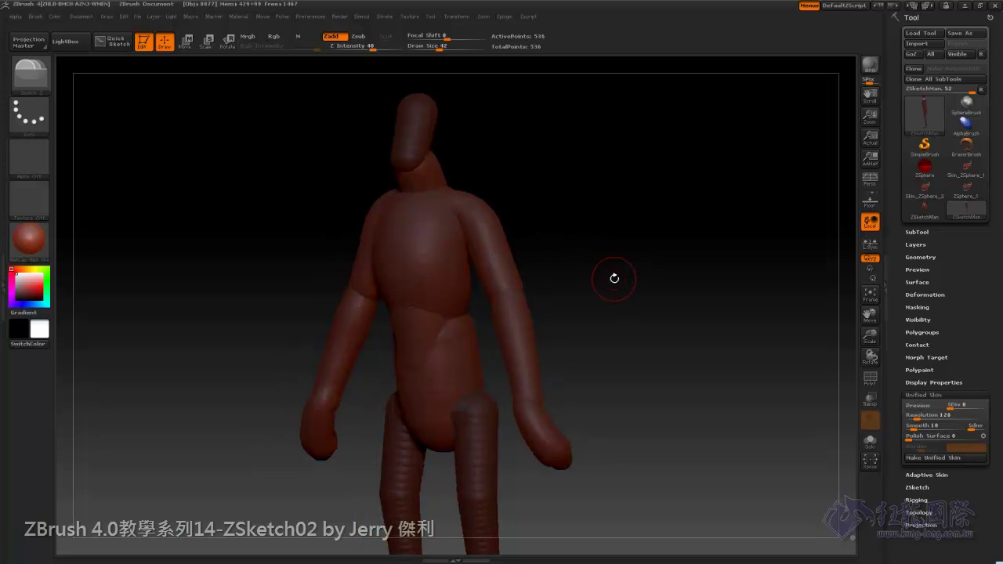
{"action": "key", "text": "bracketleft"}
Sketch strips from the shoulders down the upper arms and load a different sketch brush
{"action": "left_click_drag", "start_coordinate": [446, 199], "coordinate": [509, 265]}
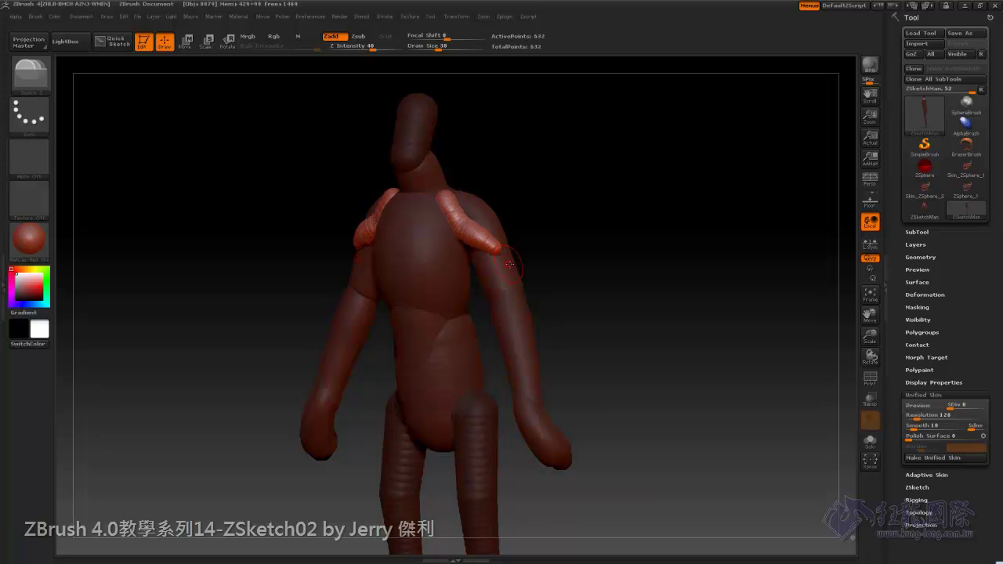
{"action": "key", "text": "shift"}
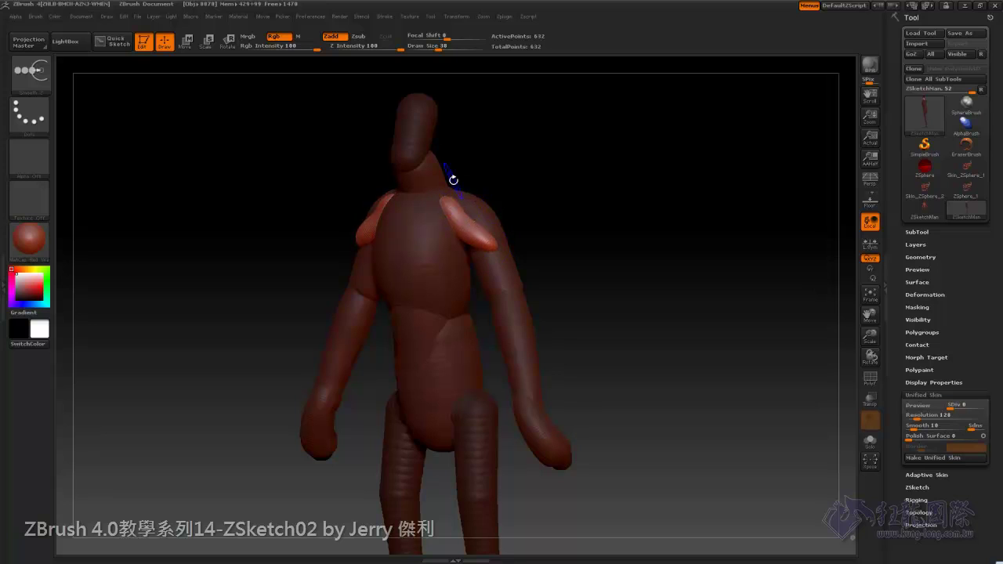
{"action": "key", "text": "shift"}
{"action": "key", "text": "b"}
{"action": "left_click", "coordinate": [436, 210]}
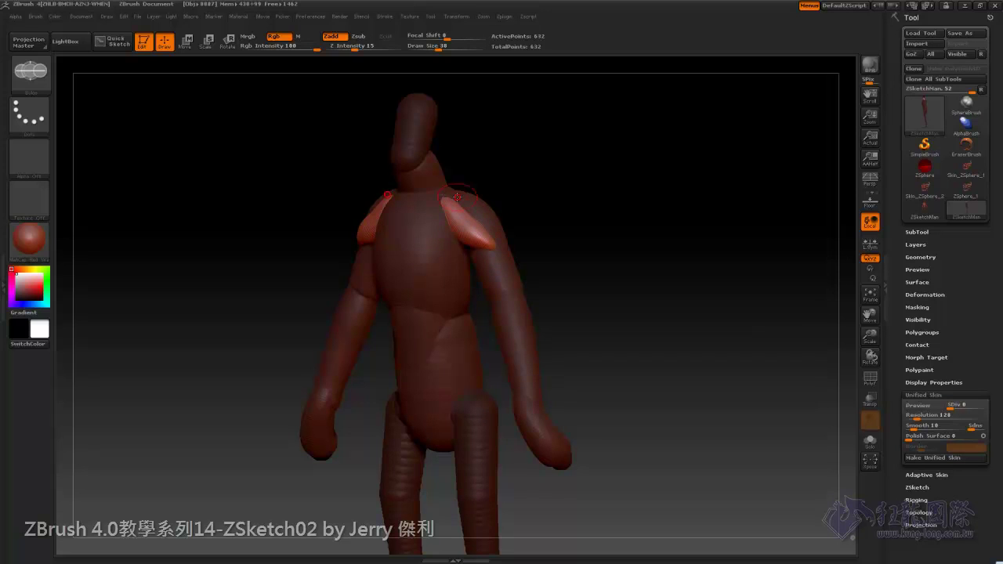
Return editing to Draw mode and mask the entire figure
{"action": "mouse_move", "coordinate": [656, 240]}
{"action": "left_mouse_down"}
{"action": "mouse_move", "coordinate": [682, 224]}
{"action": "mouse_move", "coordinate": [625, 240]}
{"action": "mouse_move", "coordinate": [501, 220]}
{"action": "mouse_move", "coordinate": [638, 262]}
{"action": "left_mouse_up"}
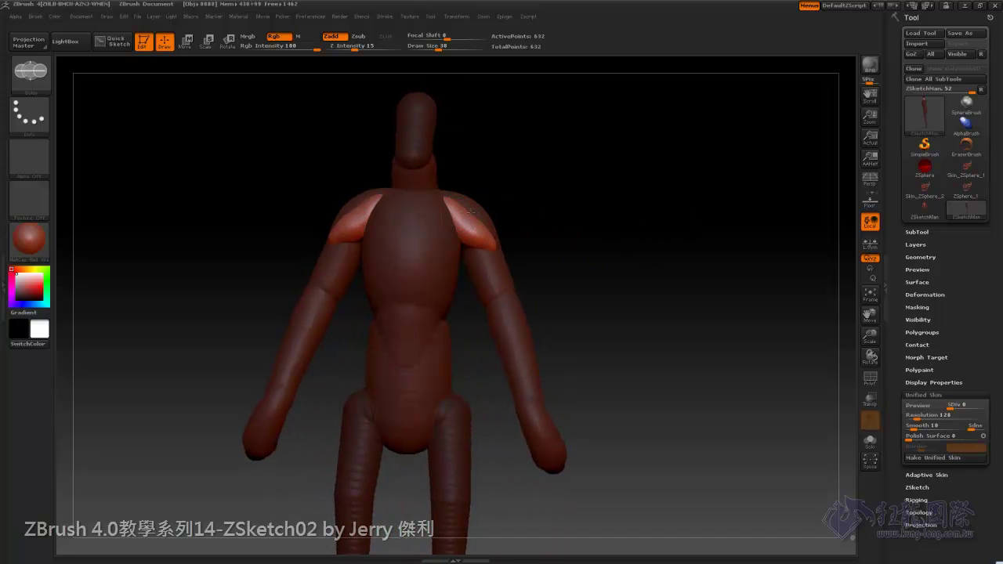
{"action": "mouse_move", "coordinate": [495, 216]}
{"action": "left_mouse_down"}
{"action": "mouse_move", "coordinate": [601, 237]}
{"action": "mouse_move", "coordinate": [567, 259]}
{"action": "mouse_move", "coordinate": [305, 155]}
{"action": "left_mouse_up"}
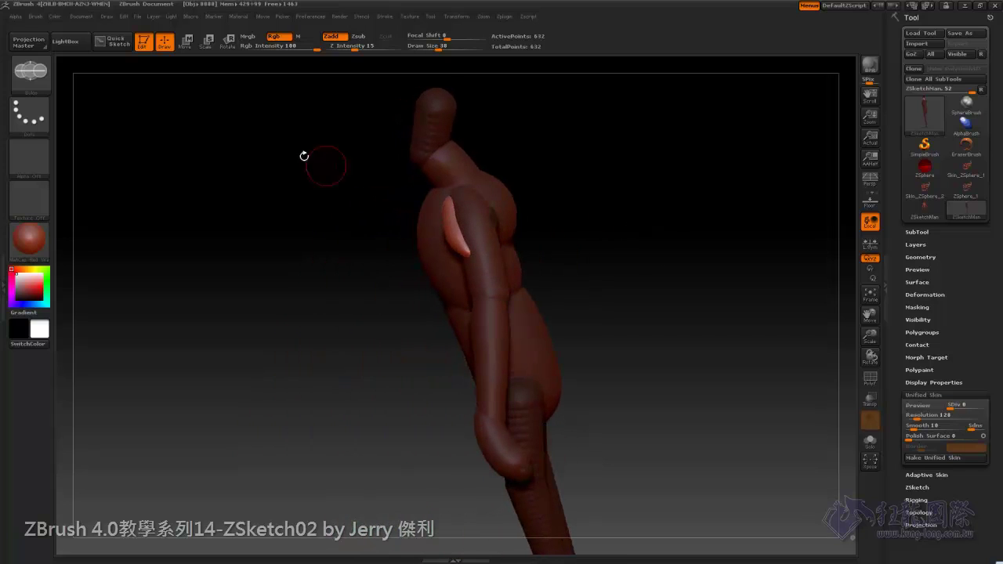
{"action": "left_click", "coordinate": [187, 40]}
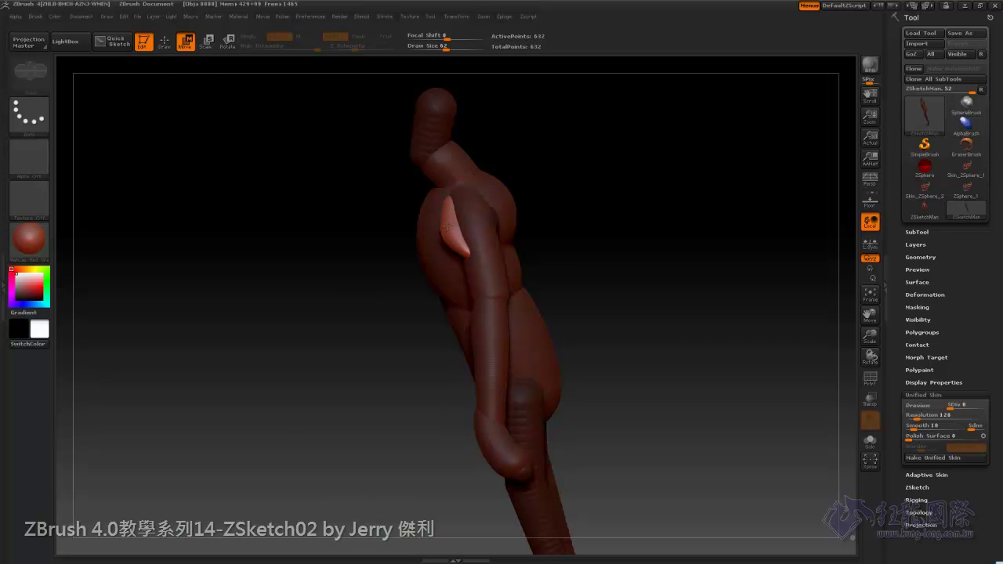
{"action": "mouse_move", "coordinate": [648, 253]}
{"action": "left_mouse_down"}
{"action": "mouse_move", "coordinate": [663, 253]}
{"action": "mouse_move", "coordinate": [634, 269]}
{"action": "mouse_move", "coordinate": [653, 275]}
{"action": "mouse_move", "coordinate": [671, 347]}
{"action": "mouse_move", "coordinate": [695, 343]}
{"action": "mouse_move", "coordinate": [667, 342]}
{"action": "left_mouse_up"}
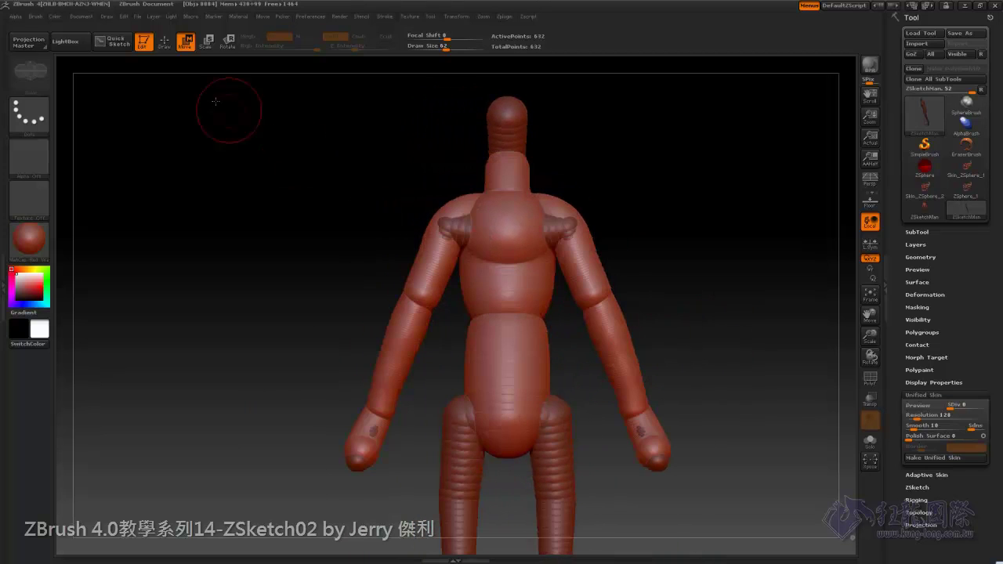
{"action": "left_click", "coordinate": [163, 41]}
{"action": "key", "text": "ctrl"}
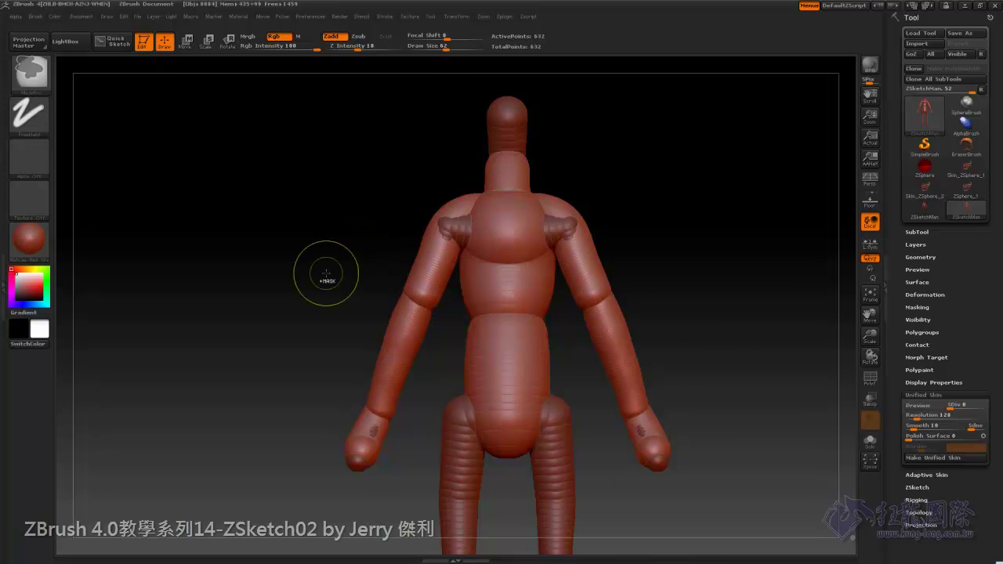
{"action": "left_click", "coordinate": [322, 270], "text": "ctrl"}
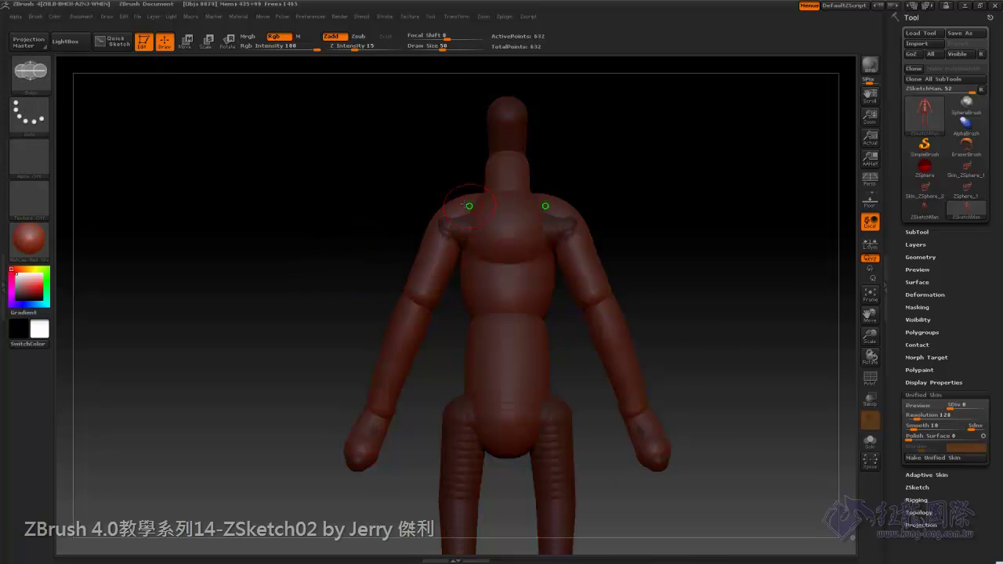
With Sketch 2, draw mirrored strokes over both shoulders
{"action": "key", "text": "b"}
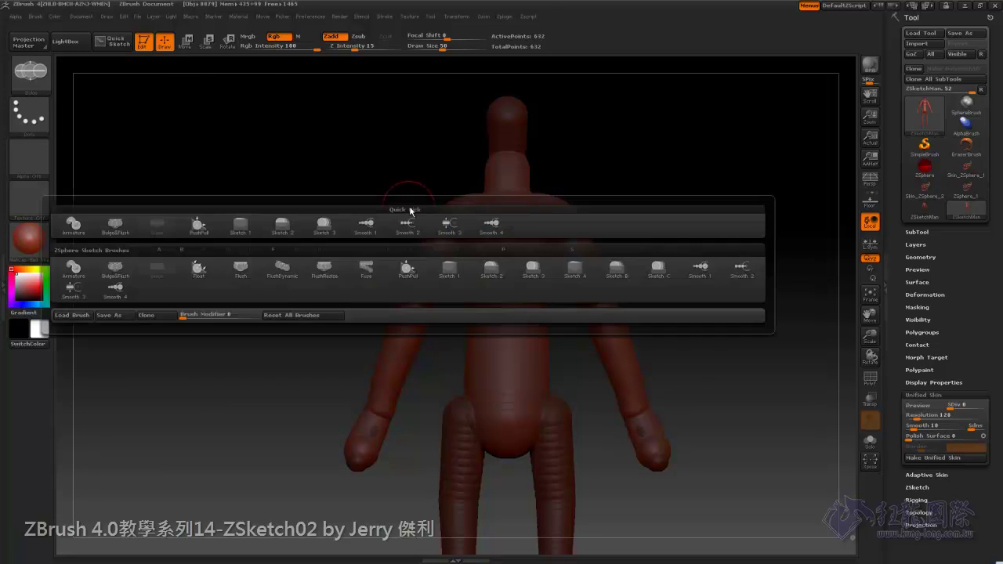
{"action": "key", "text": "s"}
{"action": "key", "text": "2"}
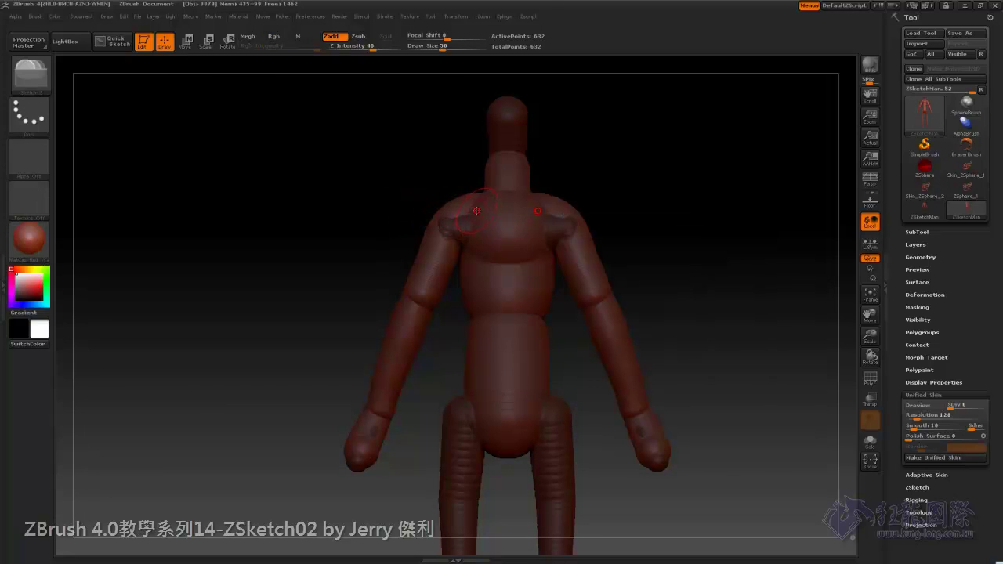
{"action": "left_click_drag", "start_coordinate": [476, 210], "coordinate": [429, 238]}
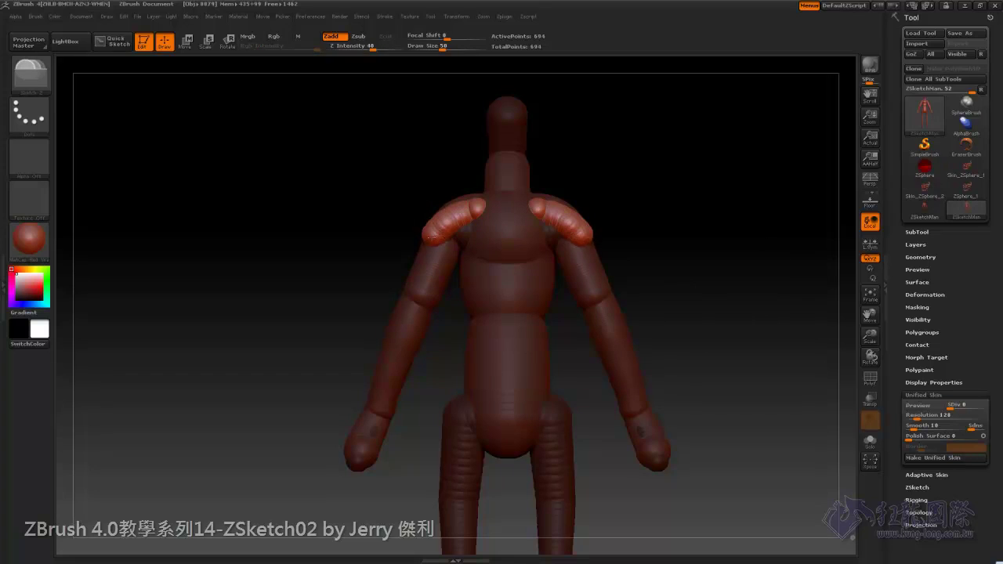
Smooth the new shoulder strokes into rounded caps
{"action": "key", "text": "b"}
{"action": "key", "text": "s"}
{"action": "key", "text": "m"}
{"action": "left_click_drag", "start_coordinate": [439, 237], "coordinate": [487, 209]}
{"action": "key", "text": "shift"}
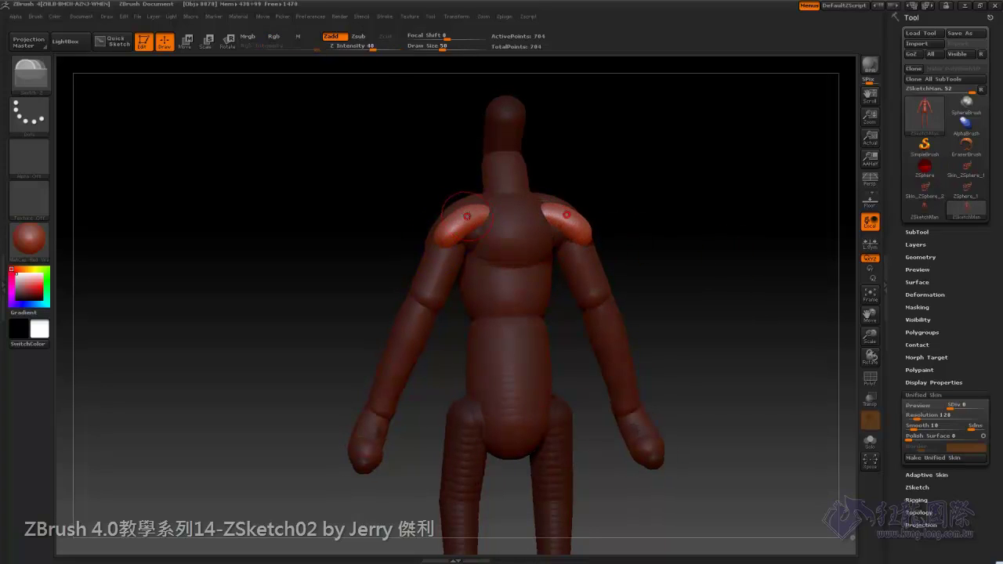
{"action": "key", "text": "b"}
{"action": "key", "text": "s"}
{"action": "key", "text": "m"}
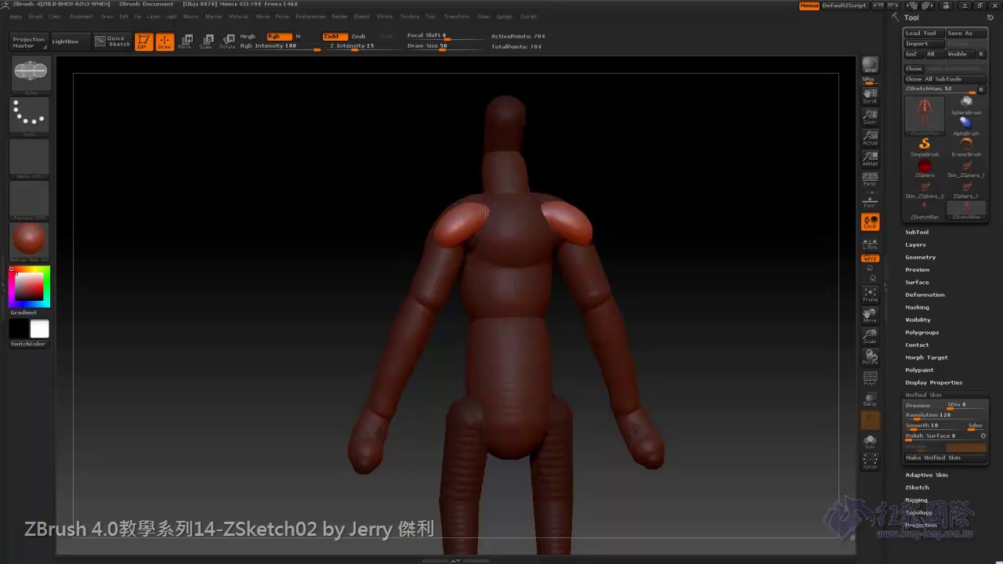
Rotate the figure to an exact side view in Draw mode
{"action": "left_click", "coordinate": [185, 41]}
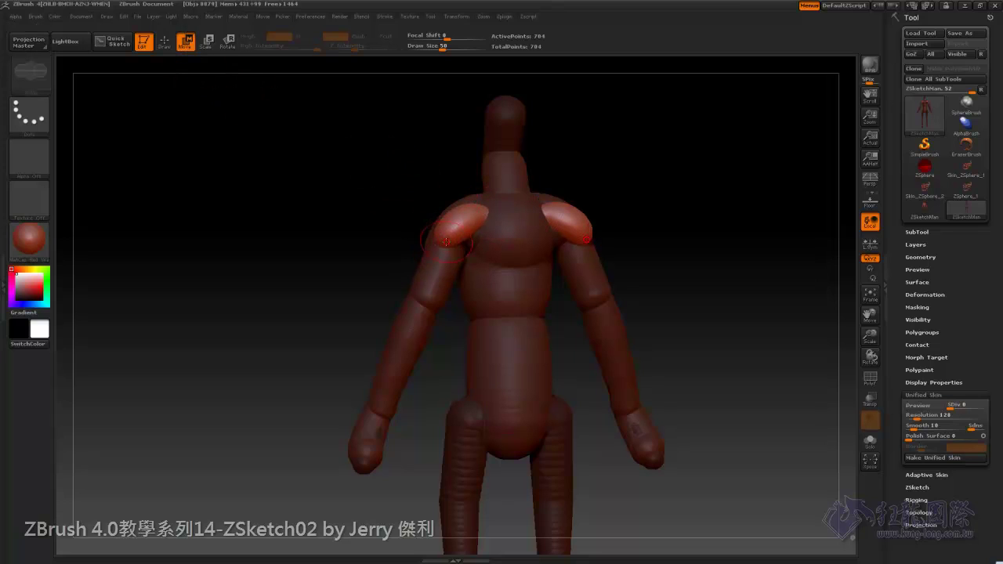
{"action": "mouse_move", "coordinate": [681, 232]}
{"action": "left_mouse_down"}
{"action": "mouse_move", "coordinate": [715, 272]}
{"action": "mouse_move", "coordinate": [623, 240]}
{"action": "left_mouse_up"}
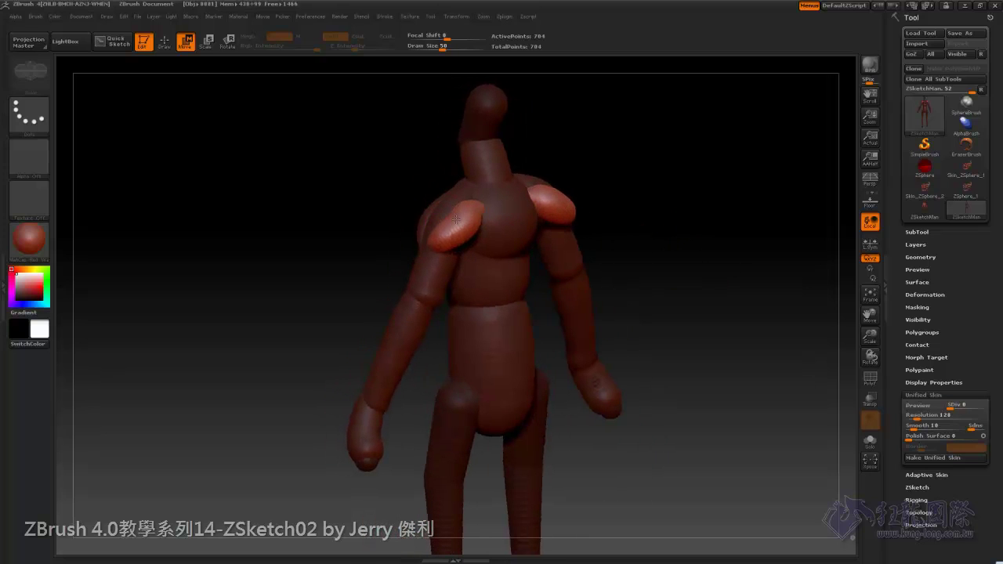
{"action": "left_click", "coordinate": [164, 40]}
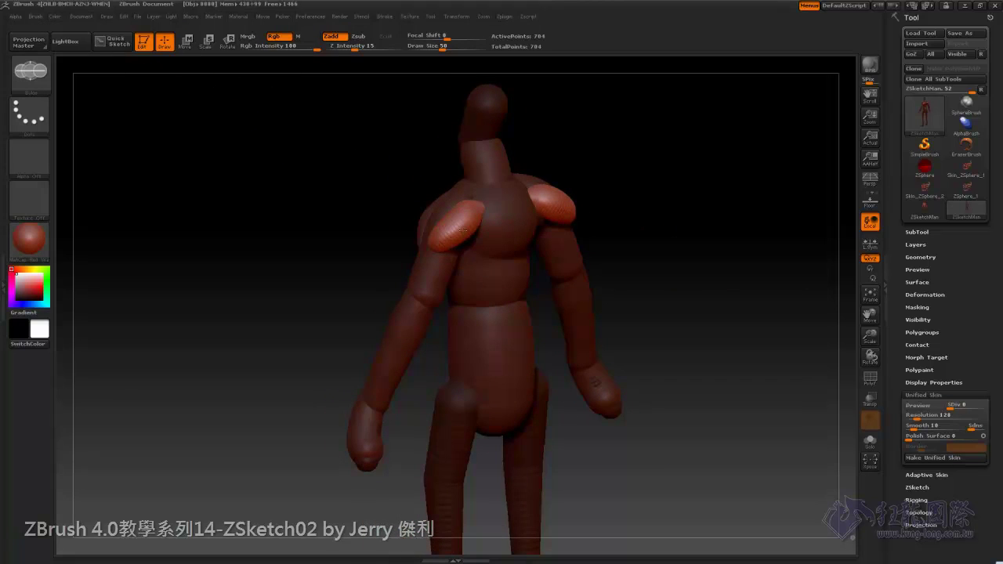
{"action": "left_click_drag", "start_coordinate": [713, 223], "coordinate": [548, 217]}
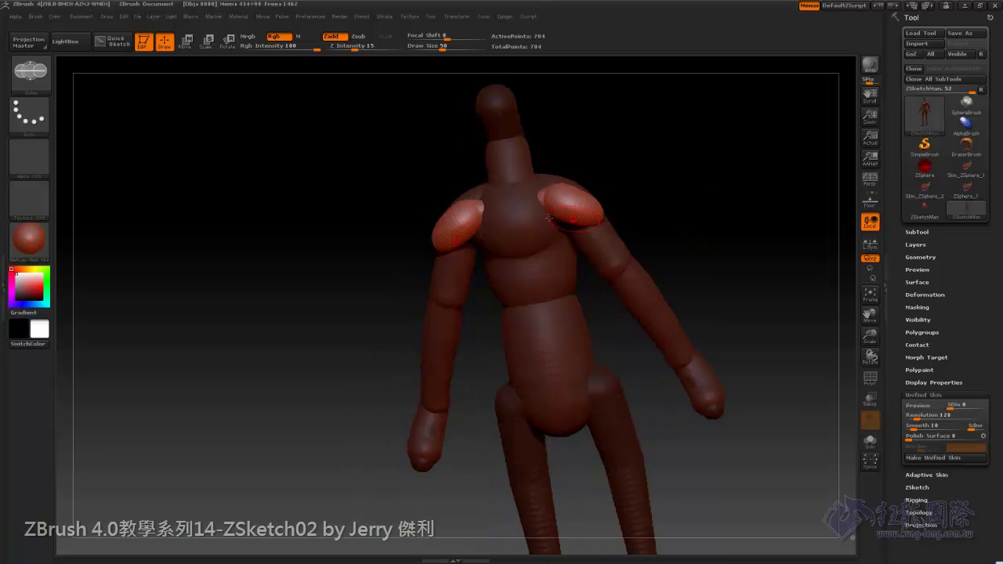
{"action": "key", "text": "shift"}
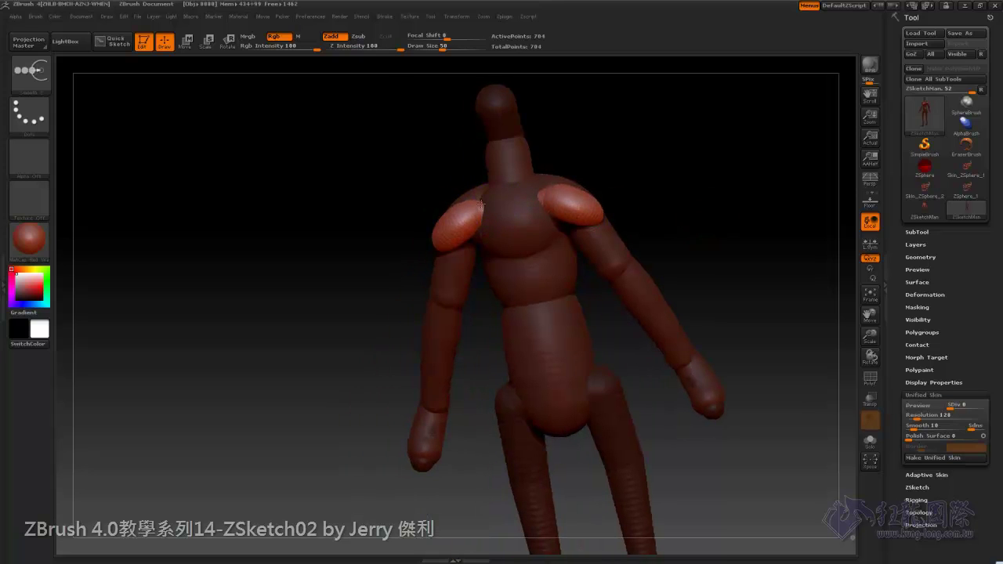
{"action": "left_click_drag", "start_coordinate": [706, 235], "coordinate": [455, 247], "text": "shift"}
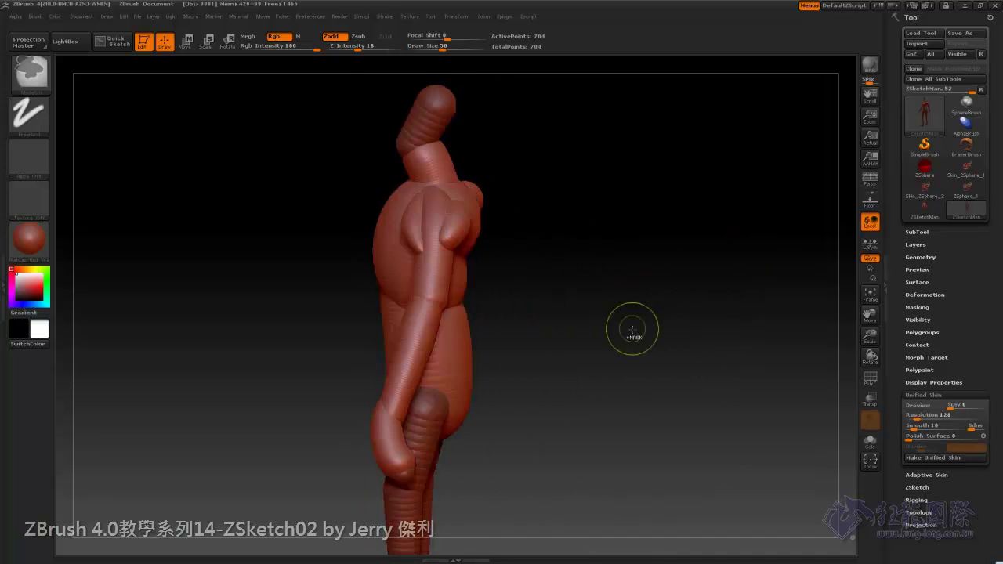
{"action": "key", "text": "a"}
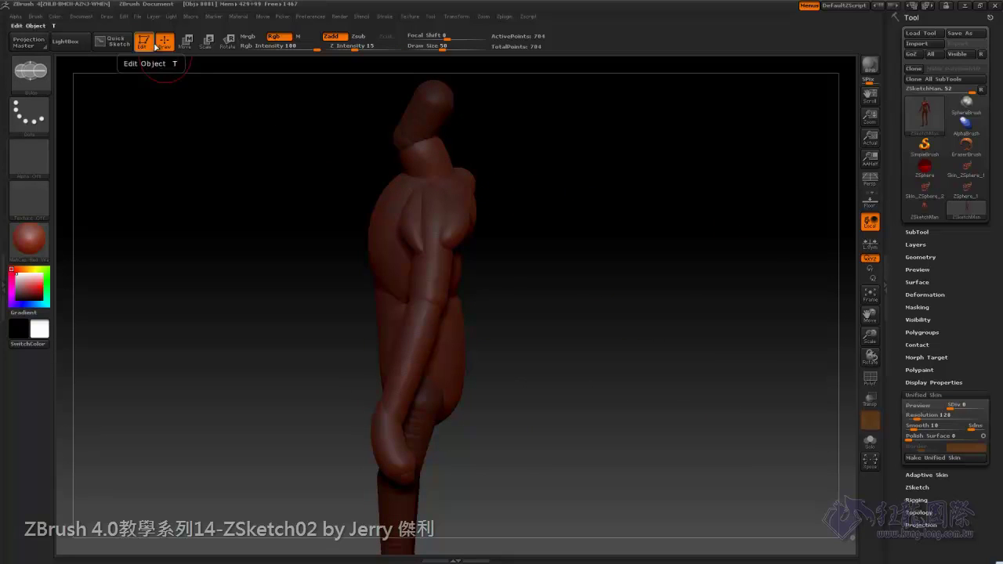
With Sketch 2, draw a stroke from the shoulder down the upper arm
{"action": "left_click_drag", "start_coordinate": [609, 203], "coordinate": [635, 240]}
{"action": "key", "text": "b"}
{"action": "key", "text": "s"}
{"action": "key", "text": "2"}
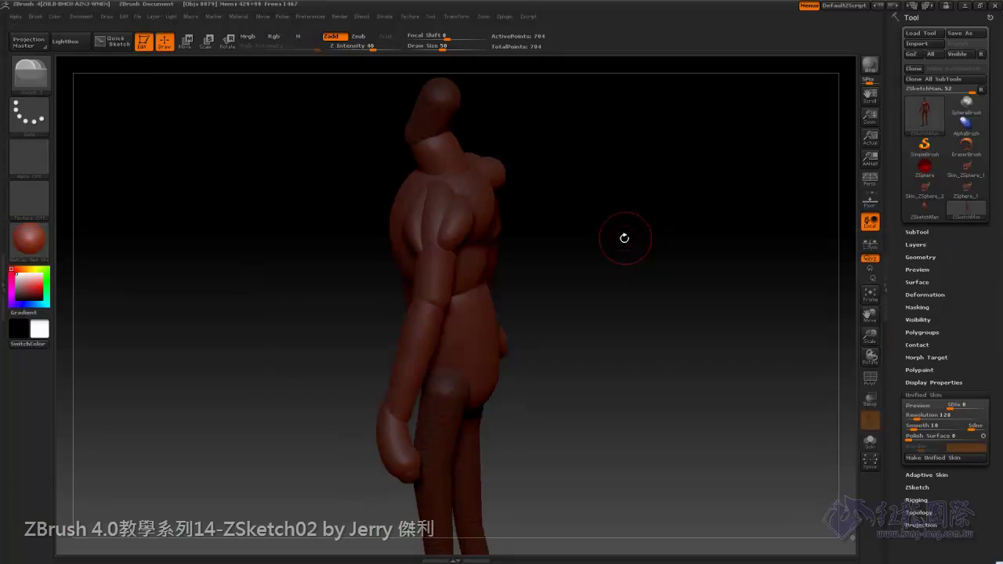
{"action": "left_click_drag", "start_coordinate": [441, 179], "coordinate": [429, 248]}
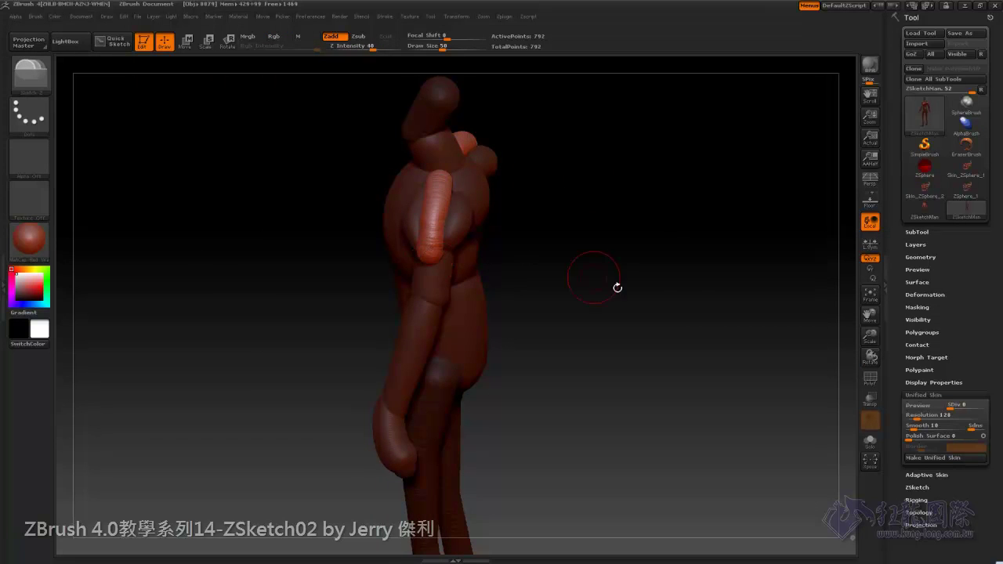
Smooth the new upper-arm sketch stroke
{"action": "left_click_drag", "start_coordinate": [588, 280], "coordinate": [538, 242]}
{"action": "key", "text": "shift"}
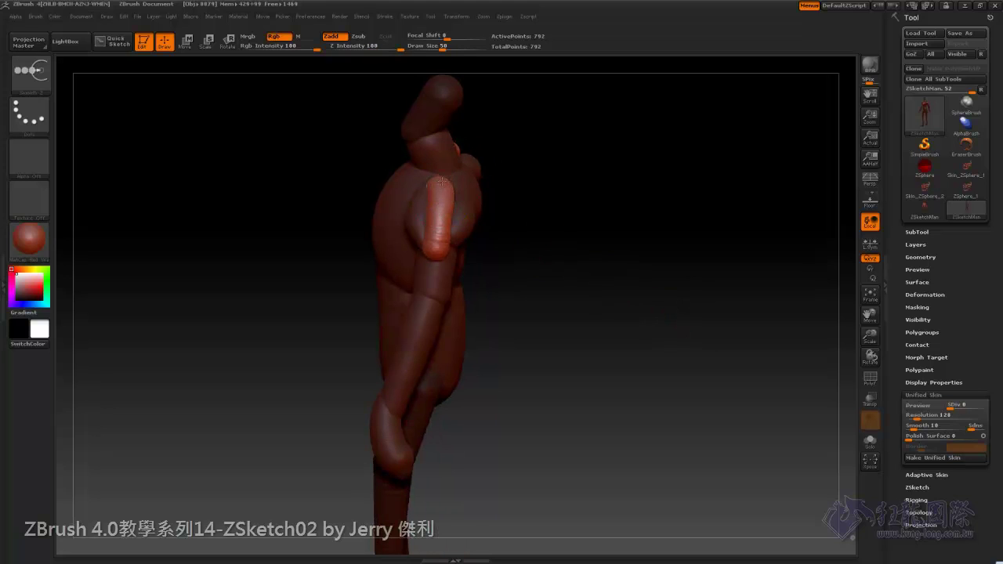
{"action": "left_click_drag", "start_coordinate": [442, 182], "coordinate": [431, 249], "text": "shift"}
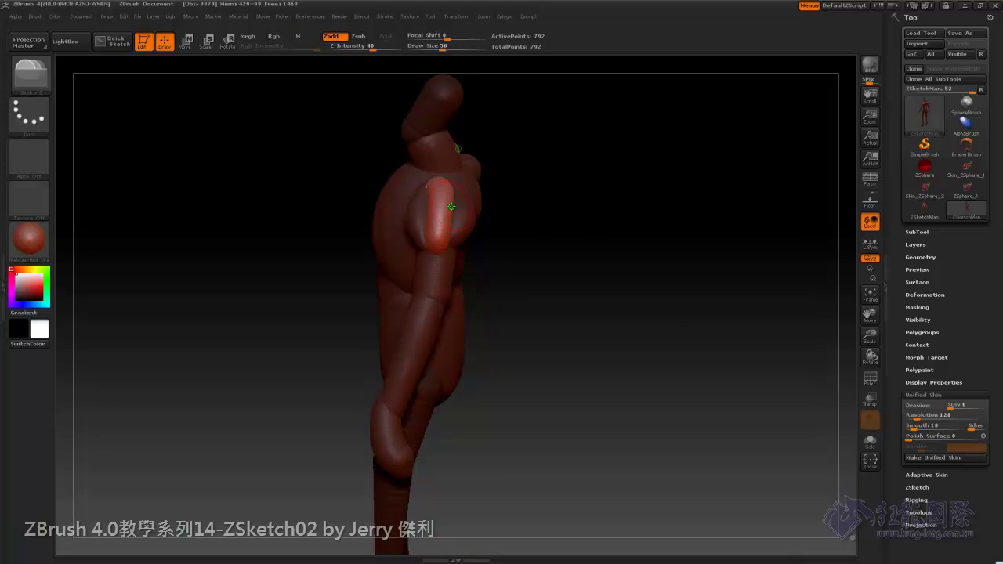
{"action": "key", "text": "b"}
{"action": "key", "text": "b"}
{"action": "key", "text": "u"}
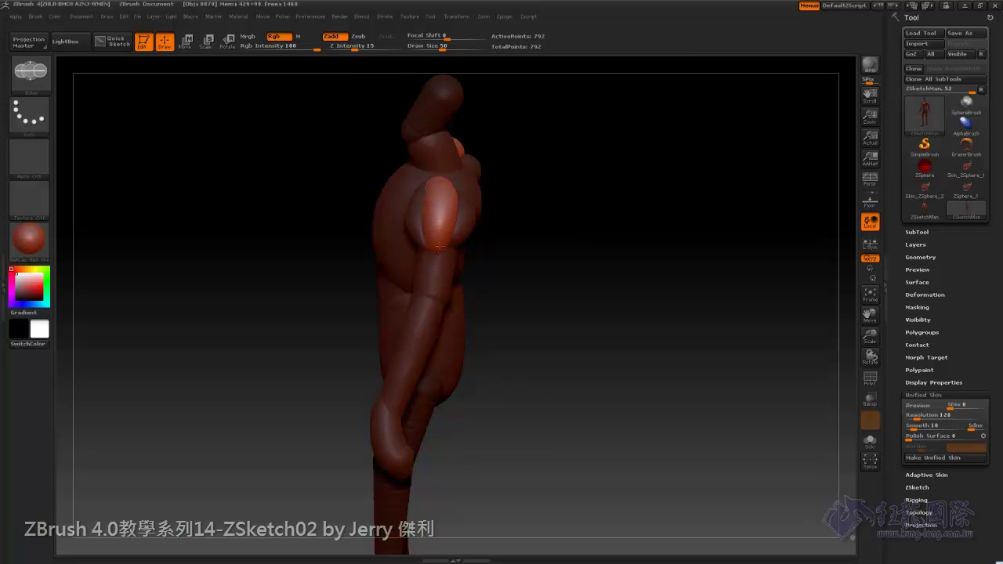
{"action": "left_click_drag", "start_coordinate": [454, 174], "coordinate": [710, 245]}
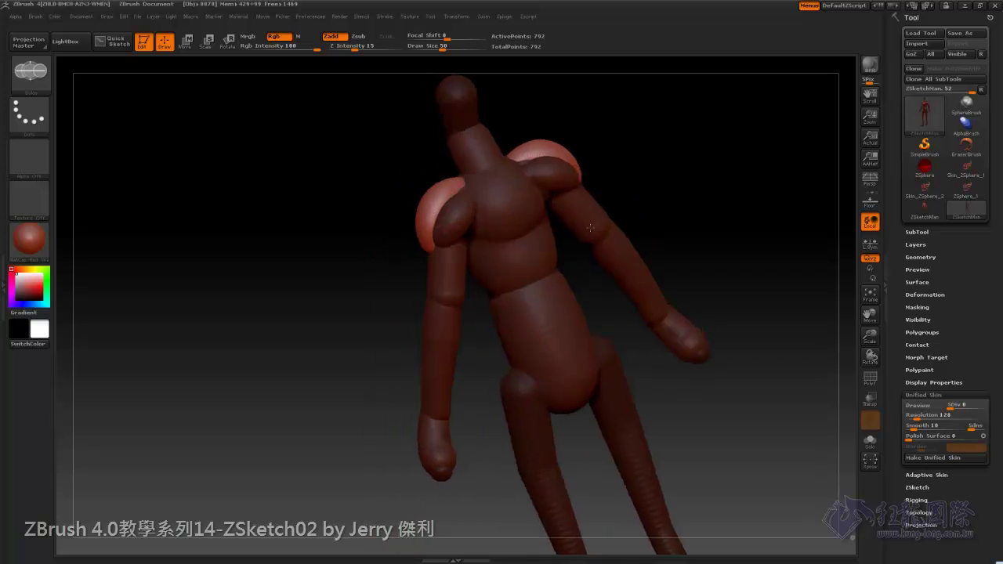
{"action": "key", "text": "shift+a"}
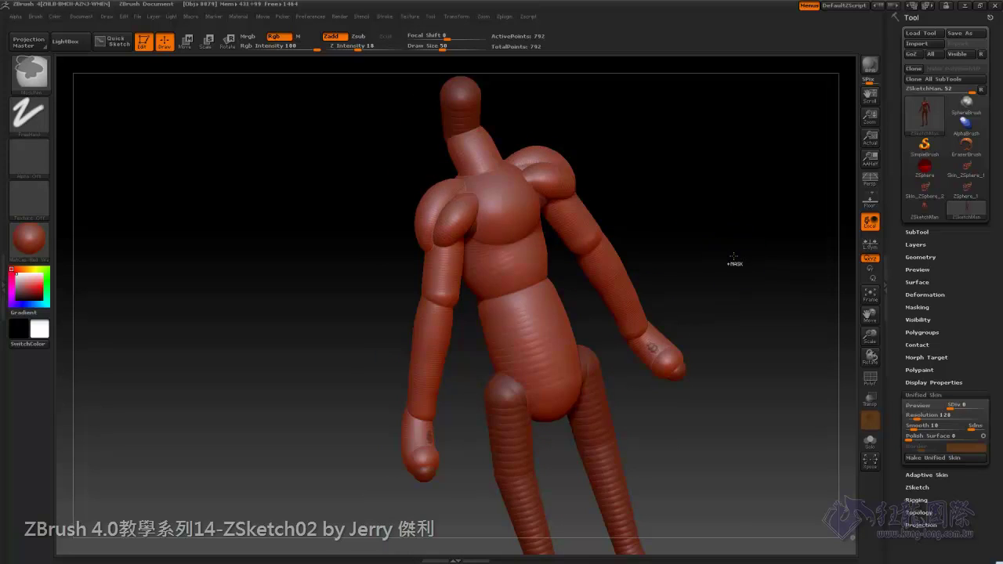
{"action": "key", "text": "shift+a"}
{"action": "key", "text": "shift+a"}
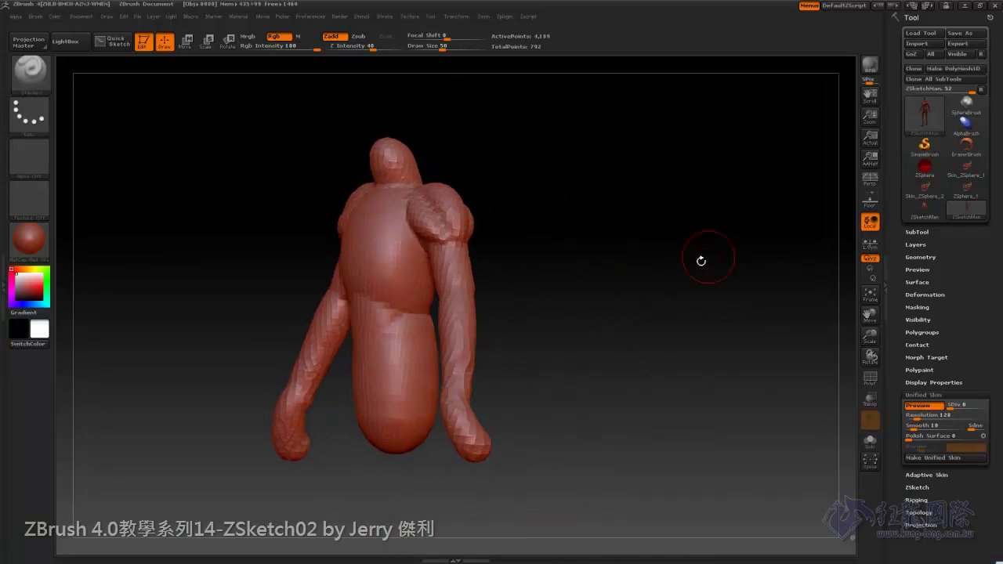
{"action": "left_click_drag", "start_coordinate": [740, 262], "coordinate": [497, 224]}
{"action": "mouse_move", "coordinate": [632, 249]}
{"action": "left_mouse_down"}
{"action": "mouse_move", "coordinate": [596, 253]}
{"action": "mouse_move", "coordinate": [724, 231]}
{"action": "left_mouse_up"}
{"action": "key", "text": "shift+a"}
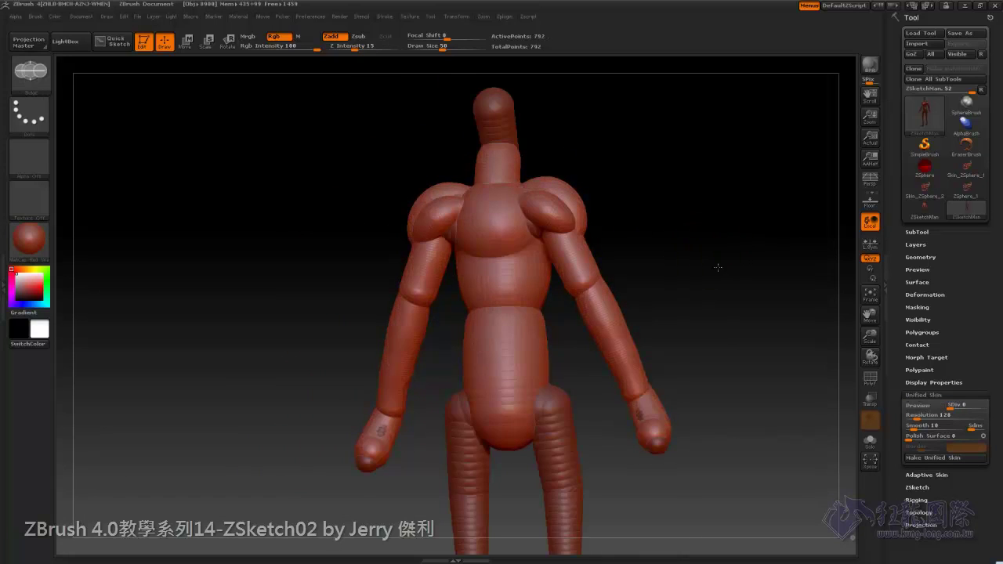
{"action": "left_click_drag", "start_coordinate": [717, 264], "coordinate": [716, 267]}
{"action": "key", "text": "shift+a"}
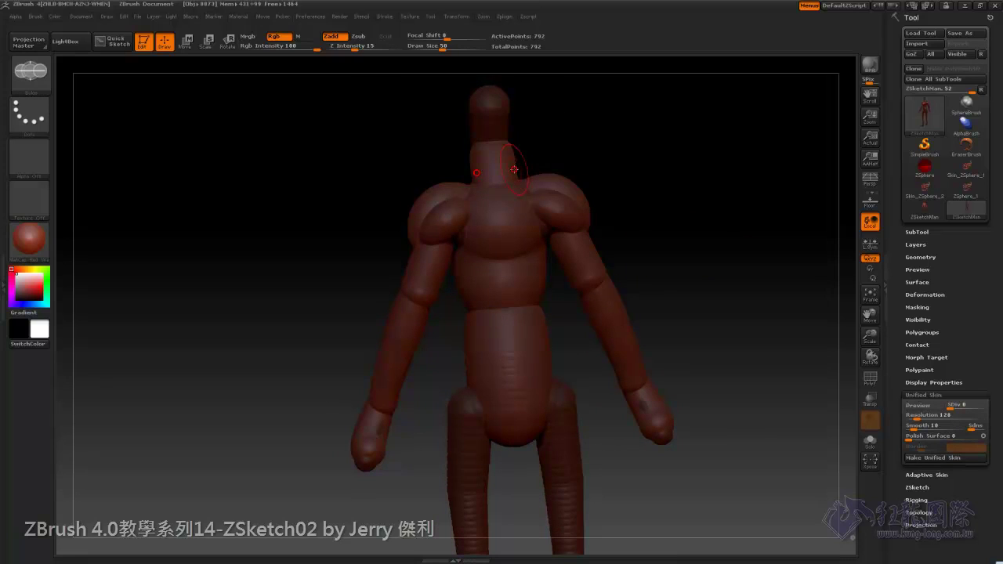
With Sketch 2, draw mirrored neck-to-shoulder strokes, smooth them, and check from the side
{"action": "key", "text": "b"}
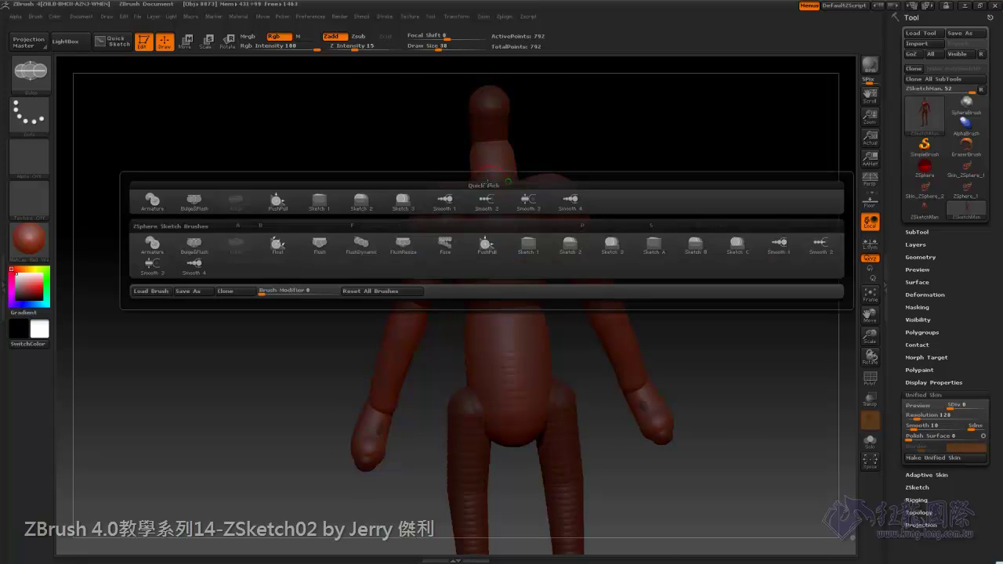
{"action": "key", "text": "s"}
{"action": "key", "text": "2"}
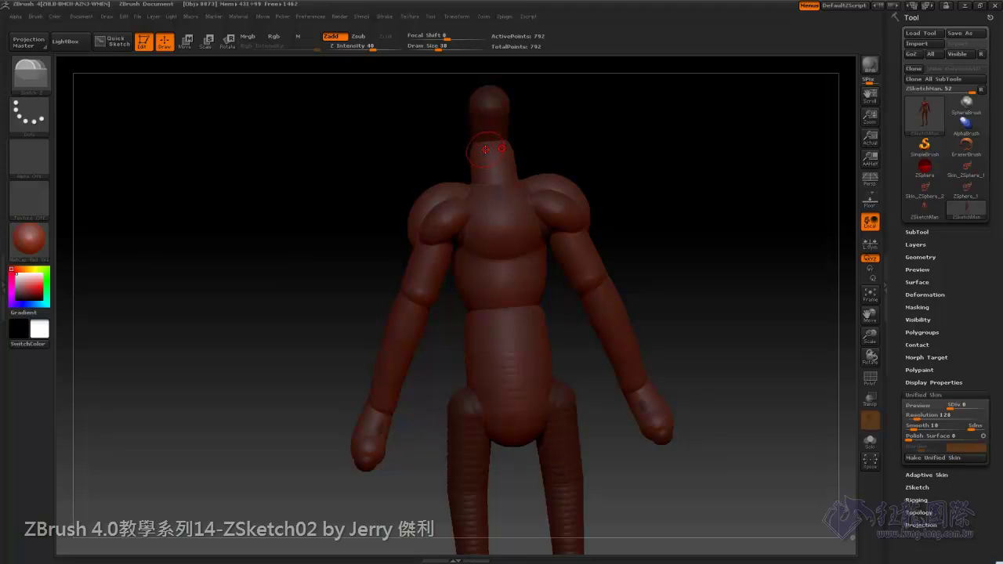
{"action": "mouse_move", "coordinate": [485, 148]}
{"action": "left_mouse_down"}
{"action": "mouse_move", "coordinate": [475, 188]}
{"action": "mouse_move", "coordinate": [436, 210]}
{"action": "left_mouse_up"}
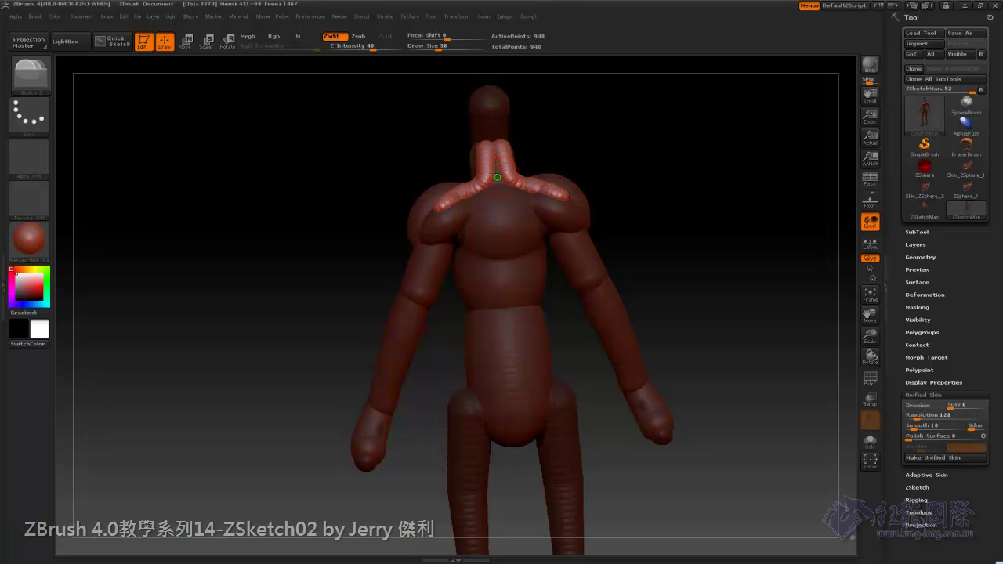
{"action": "key", "text": "shift"}
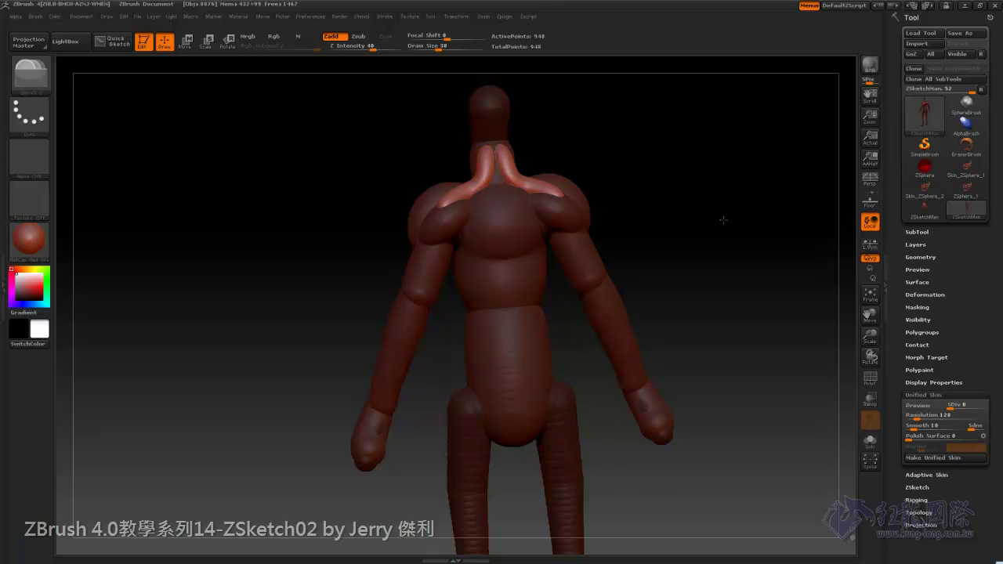
{"action": "mouse_move", "coordinate": [723, 219]}
{"action": "left_mouse_down"}
{"action": "mouse_move", "coordinate": [761, 217]}
{"action": "mouse_move", "coordinate": [712, 246]}
{"action": "mouse_move", "coordinate": [542, 197]}
{"action": "mouse_move", "coordinate": [690, 217]}
{"action": "mouse_move", "coordinate": [683, 258]}
{"action": "mouse_move", "coordinate": [676, 230]}
{"action": "mouse_move", "coordinate": [402, 155]}
{"action": "left_mouse_up"}
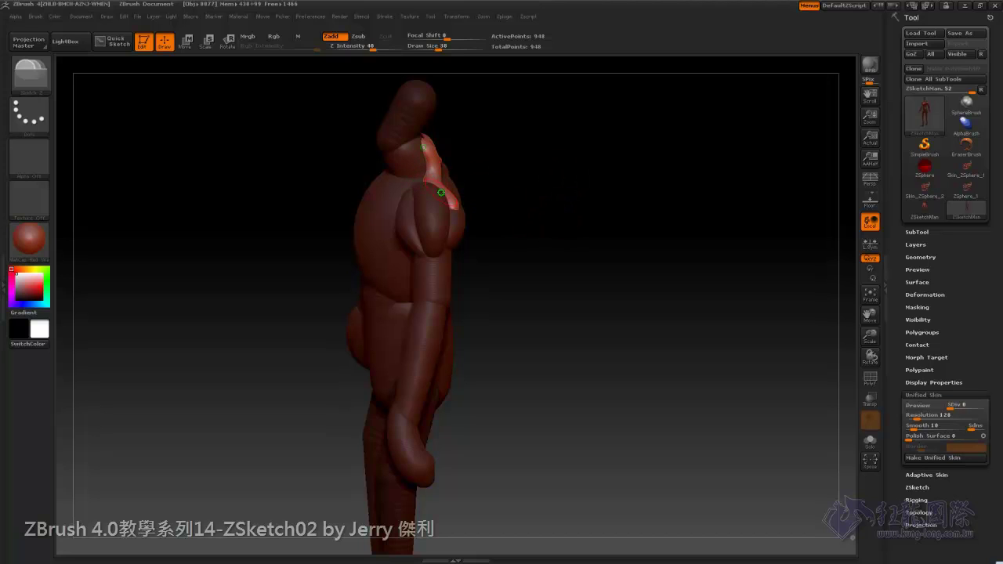
{"action": "left_click_drag", "start_coordinate": [650, 261], "coordinate": [632, 264]}
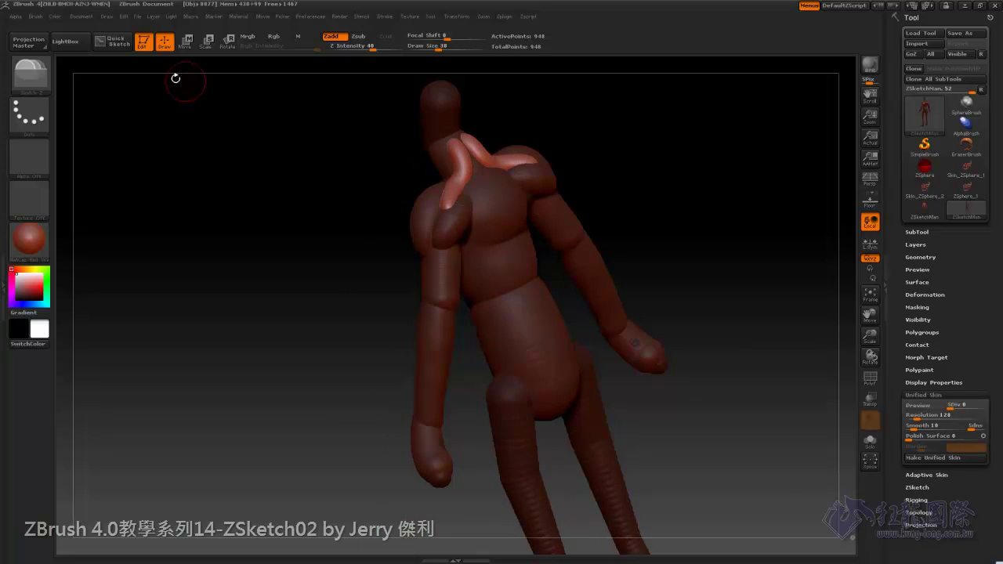
Soften the pink sketch strokes around the mannequin's neck with the smoothing brush
{"action": "left_click_drag", "start_coordinate": [585, 145], "coordinate": [469, 173]}
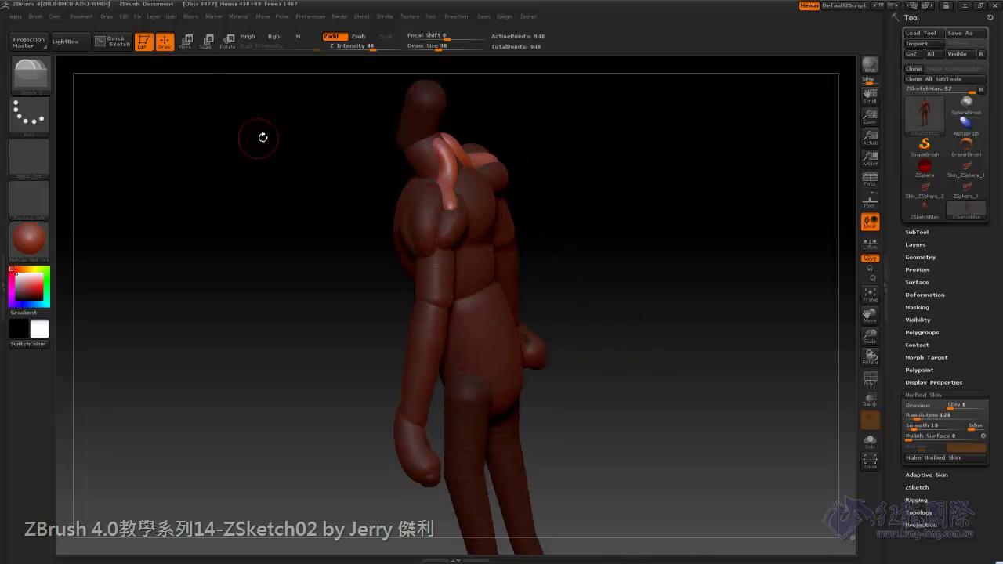
{"action": "key", "text": "space"}
{"action": "left_click", "coordinate": [512, 195]}
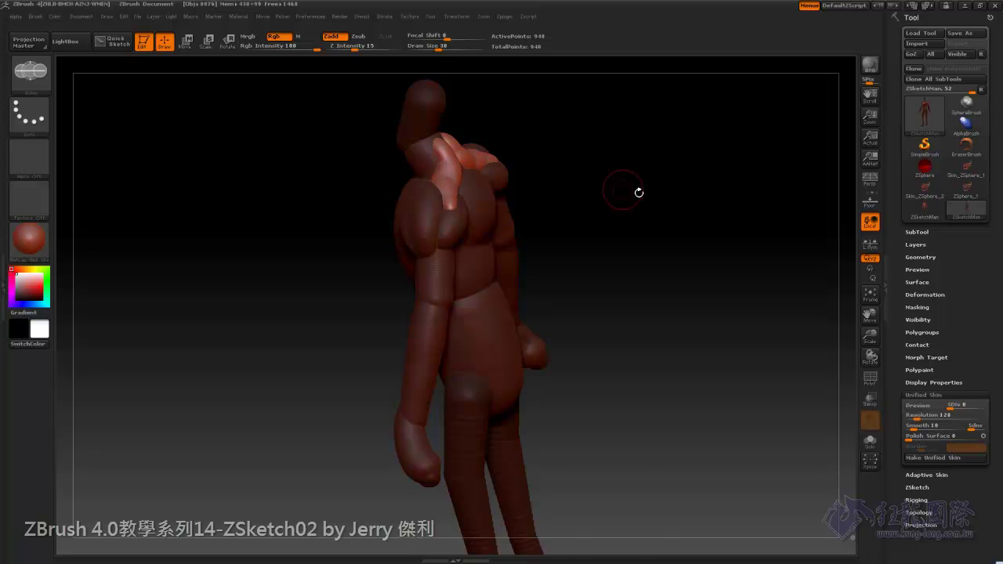
{"action": "left_click_drag", "start_coordinate": [637, 190], "coordinate": [467, 172]}
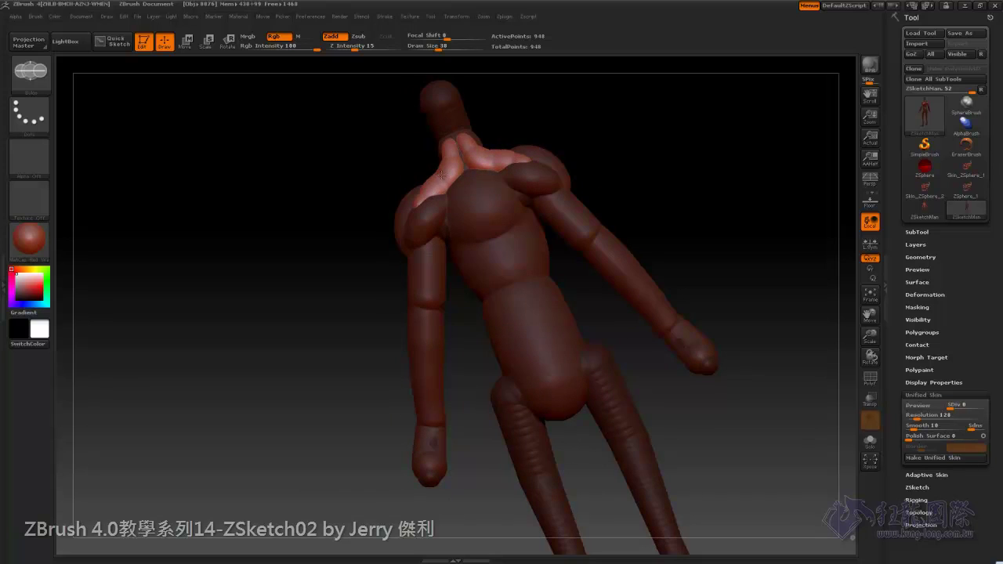
{"action": "key", "text": "shift"}
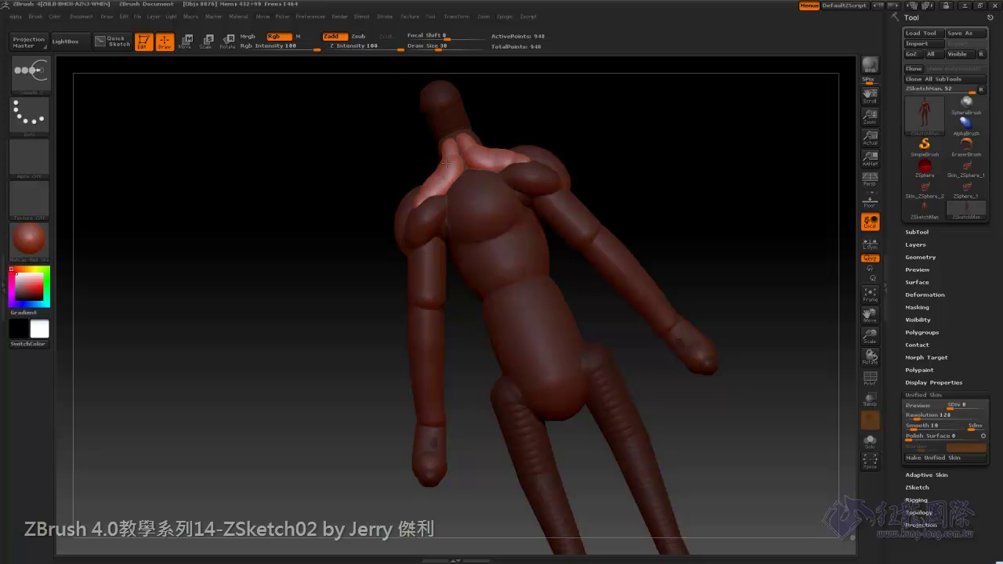
{"action": "mouse_move", "coordinate": [690, 196]}
{"action": "left_mouse_down"}
{"action": "mouse_move", "coordinate": [754, 172]}
{"action": "mouse_move", "coordinate": [768, 238]}
{"action": "mouse_move", "coordinate": [736, 235]}
{"action": "left_mouse_up"}
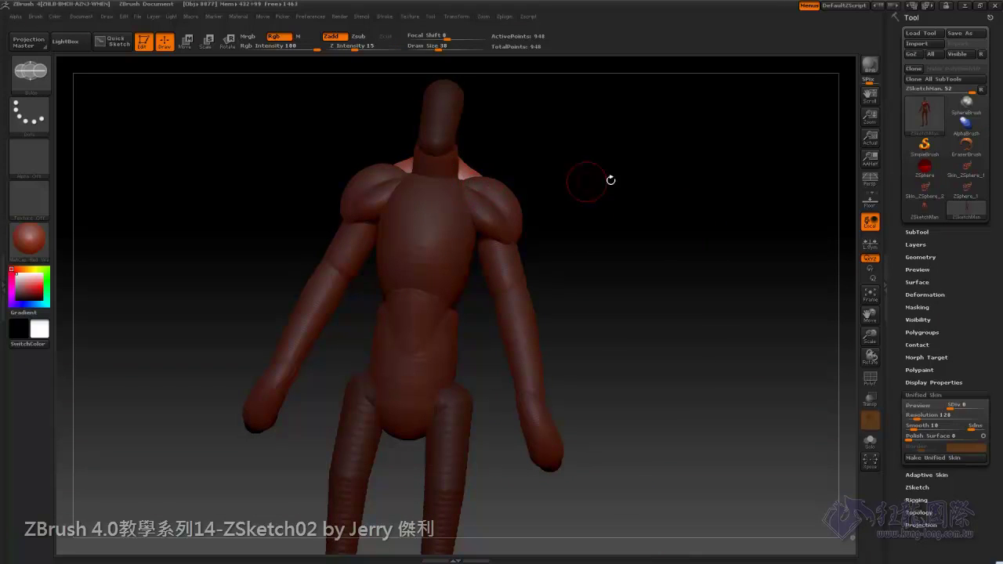
Orbit to review the smoothed neck and toggle the Unified Skin Preview
{"action": "mouse_move", "coordinate": [611, 180]}
{"action": "left_mouse_down"}
{"action": "mouse_move", "coordinate": [587, 195]}
{"action": "mouse_move", "coordinate": [616, 226]}
{"action": "mouse_move", "coordinate": [594, 242]}
{"action": "mouse_move", "coordinate": [685, 224]}
{"action": "mouse_move", "coordinate": [700, 284]}
{"action": "mouse_move", "coordinate": [687, 301]}
{"action": "mouse_move", "coordinate": [698, 291]}
{"action": "left_mouse_up"}
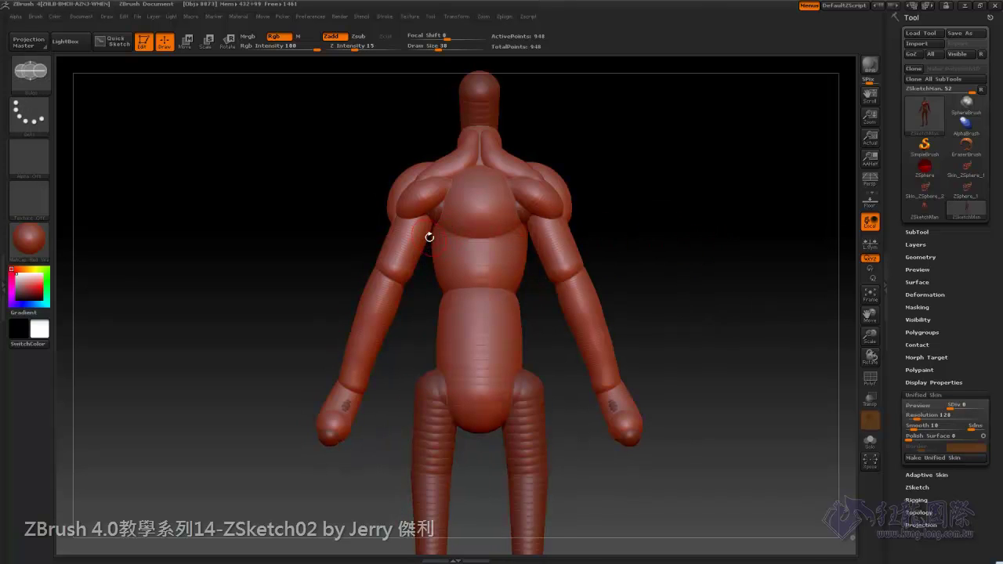
{"action": "mouse_move", "coordinate": [684, 253]}
{"action": "left_mouse_down"}
{"action": "mouse_move", "coordinate": [627, 228]}
{"action": "mouse_move", "coordinate": [695, 217]}
{"action": "mouse_move", "coordinate": [687, 259]}
{"action": "mouse_move", "coordinate": [739, 246]}
{"action": "mouse_move", "coordinate": [731, 235]}
{"action": "mouse_move", "coordinate": [732, 260]}
{"action": "left_mouse_up"}
{"action": "key", "text": "a"}
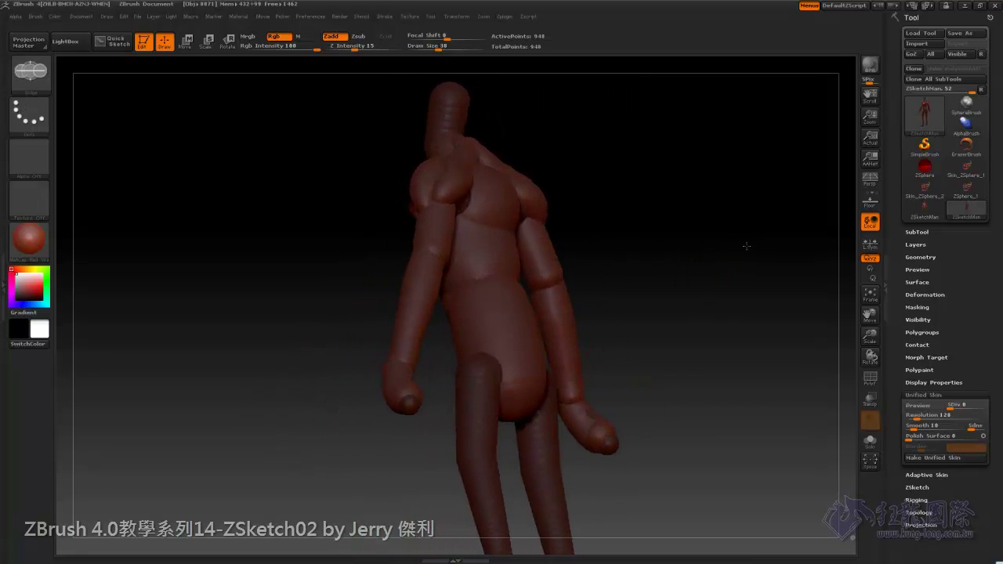
{"action": "key", "text": "b"}
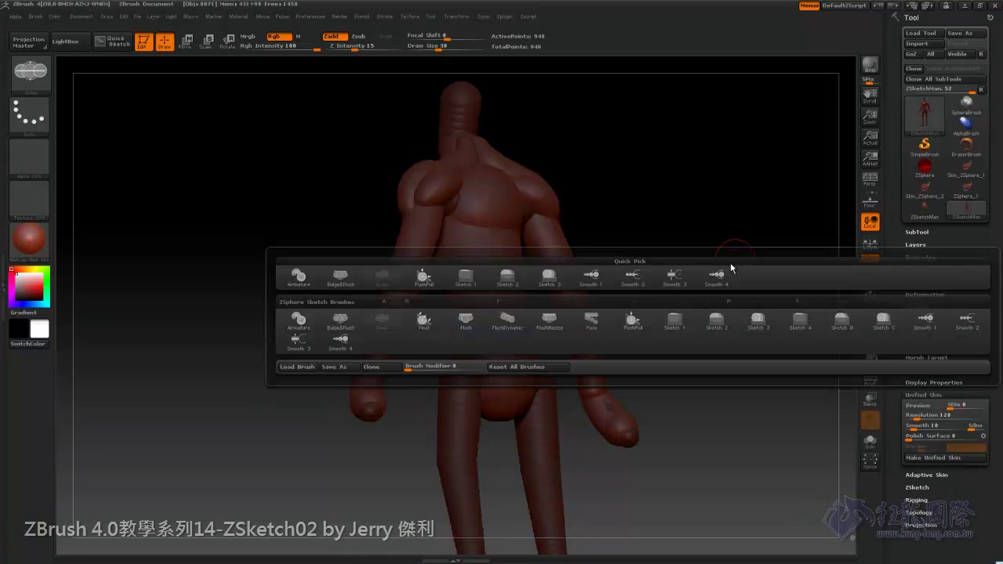
Pick Sketch 2 and draw a mirrored pair of strands from the chest to the belly
{"action": "key", "text": "b"}
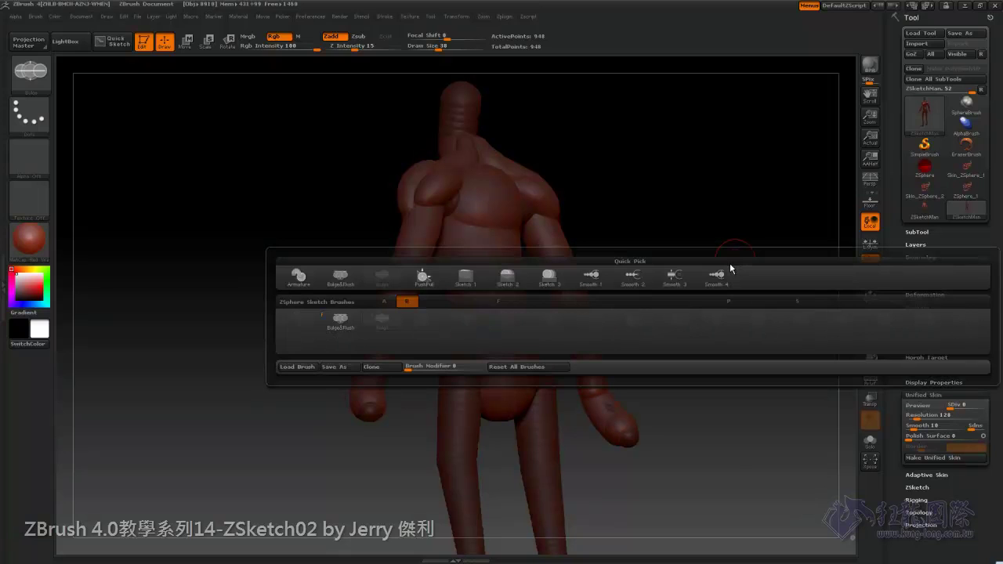
{"action": "key", "text": "Escape"}
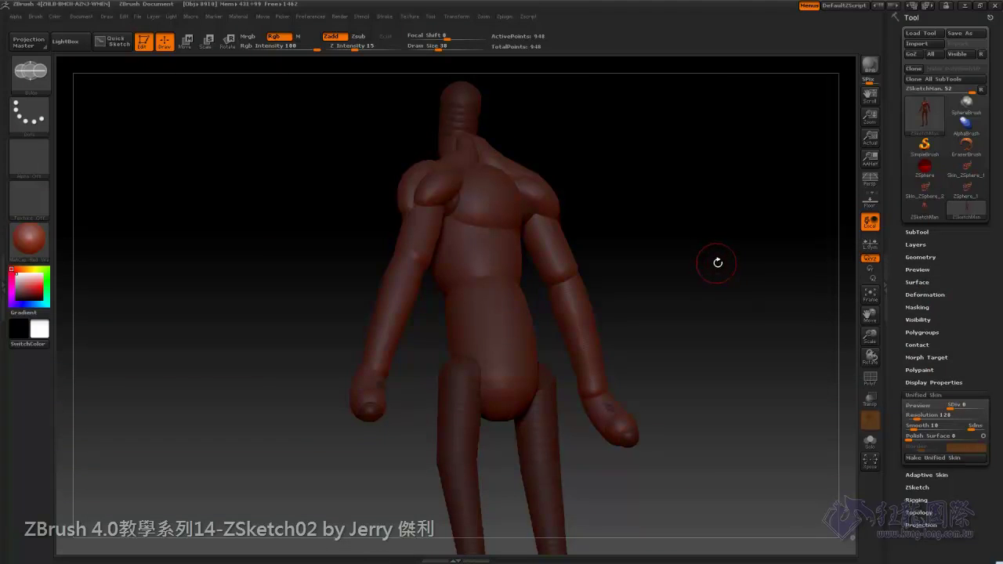
{"action": "key", "text": "b"}
{"action": "key", "text": "s"}
{"action": "key", "text": "2"}
{"action": "left_click_drag", "start_coordinate": [682, 259], "coordinate": [470, 232]}
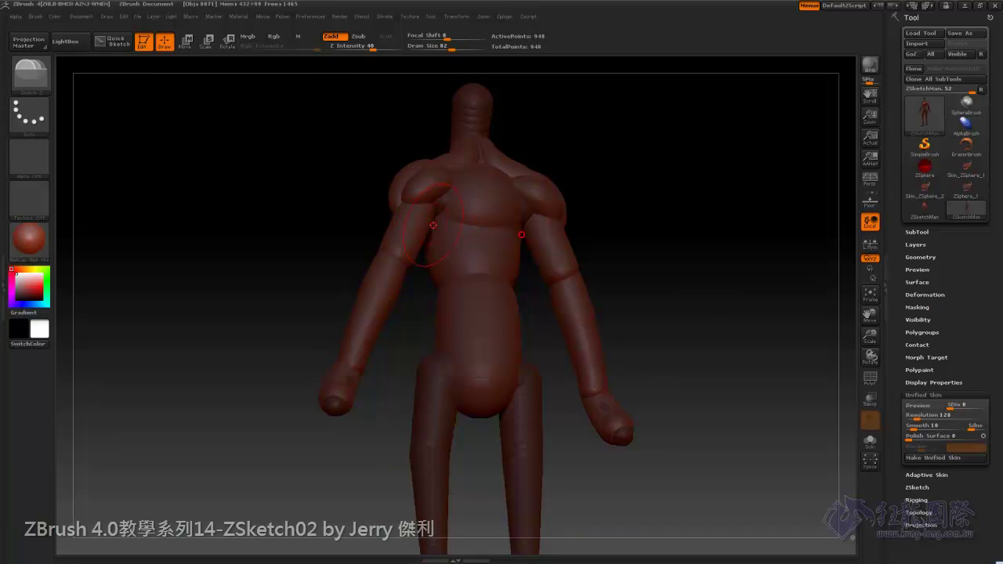
{"action": "left_click_drag", "start_coordinate": [433, 224], "coordinate": [465, 284]}
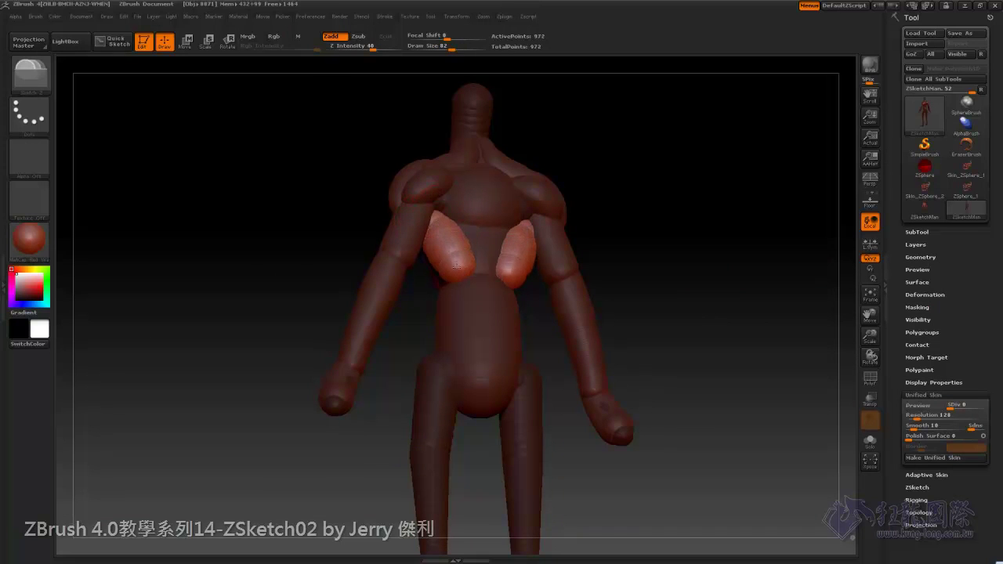
{"action": "left_click_drag", "start_coordinate": [465, 284], "coordinate": [468, 350]}
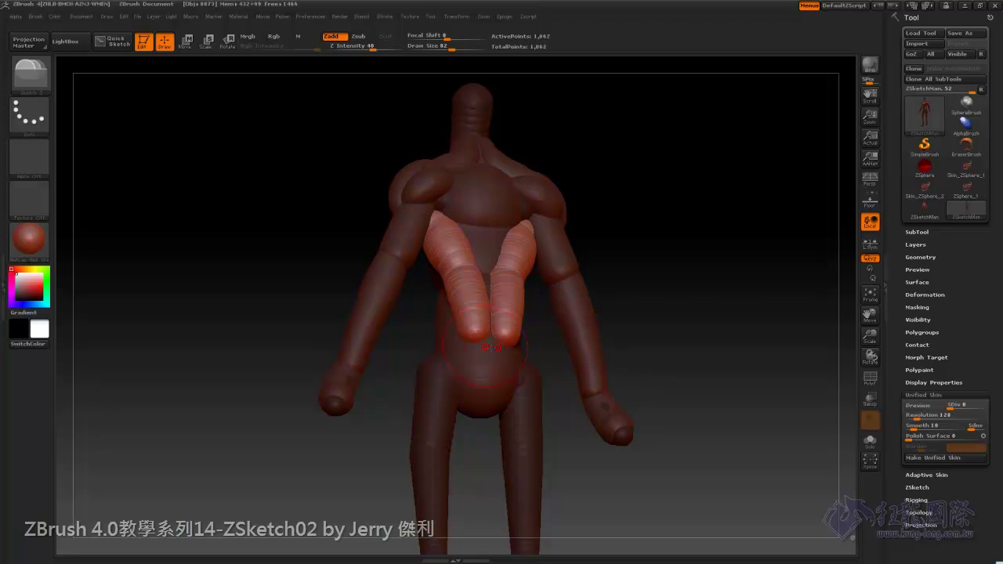
{"action": "left_click_drag", "start_coordinate": [705, 248], "coordinate": [706, 319]}
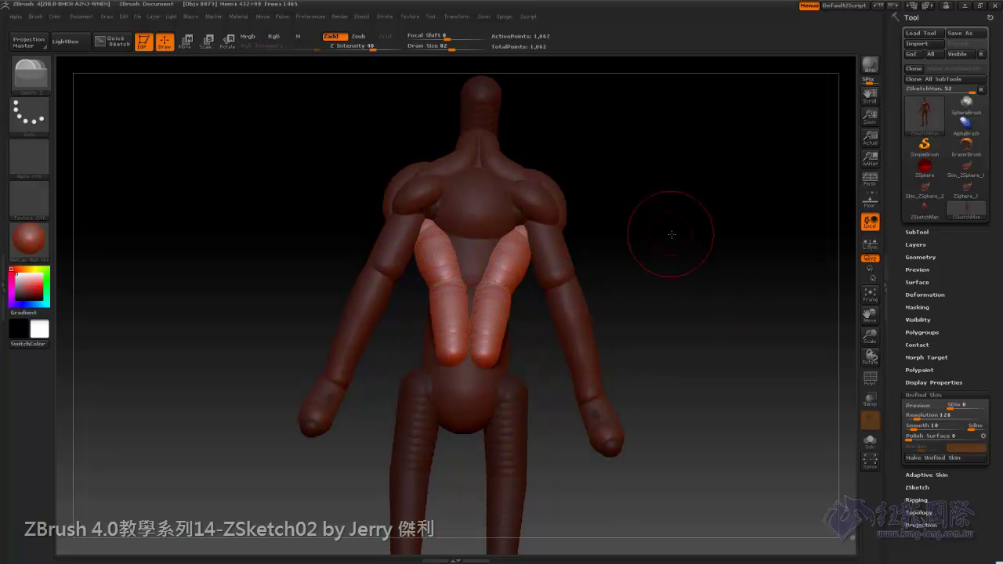
Smooth the new torso strands, rotating the model to check them
{"action": "left_click_drag", "start_coordinate": [666, 231], "coordinate": [497, 244]}
{"action": "key", "text": "shift"}
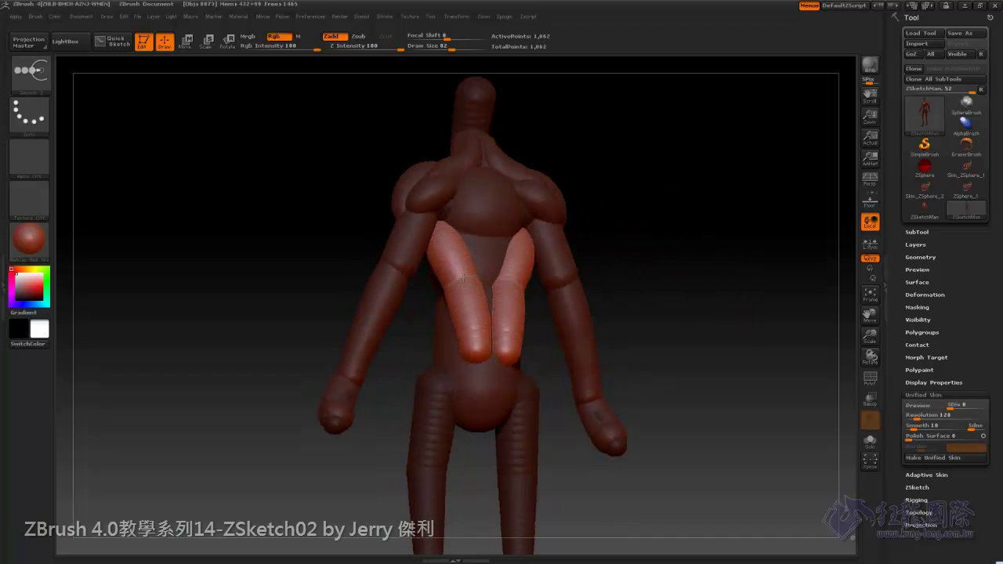
{"action": "mouse_move", "coordinate": [635, 267]}
{"action": "left_mouse_down"}
{"action": "mouse_move", "coordinate": [670, 298]}
{"action": "mouse_move", "coordinate": [727, 282]}
{"action": "mouse_move", "coordinate": [728, 253]}
{"action": "mouse_move", "coordinate": [745, 257]}
{"action": "mouse_move", "coordinate": [665, 233]}
{"action": "mouse_move", "coordinate": [663, 242]}
{"action": "left_mouse_up"}
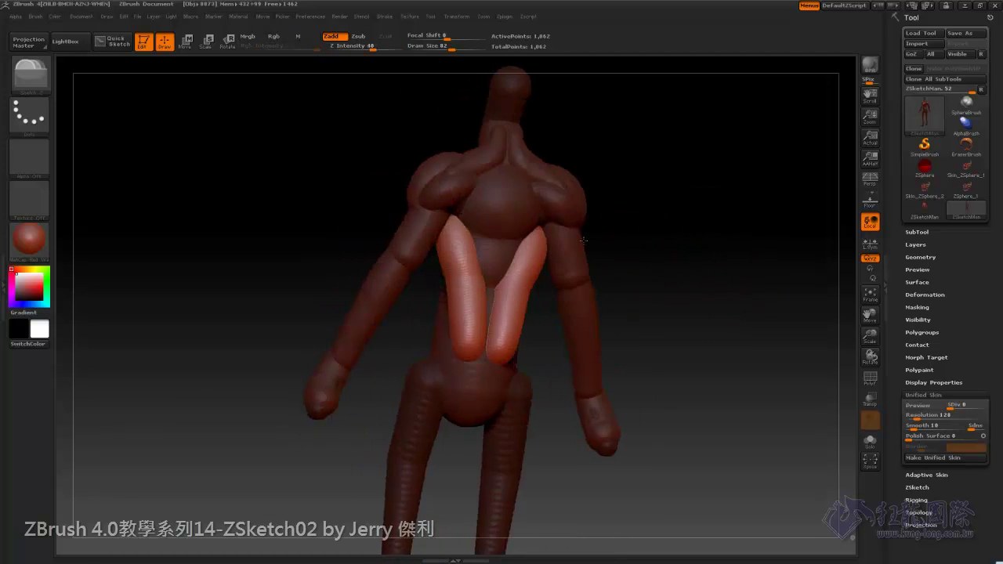
{"action": "key", "text": "space"}
{"action": "left_click", "coordinate": [452, 265]}
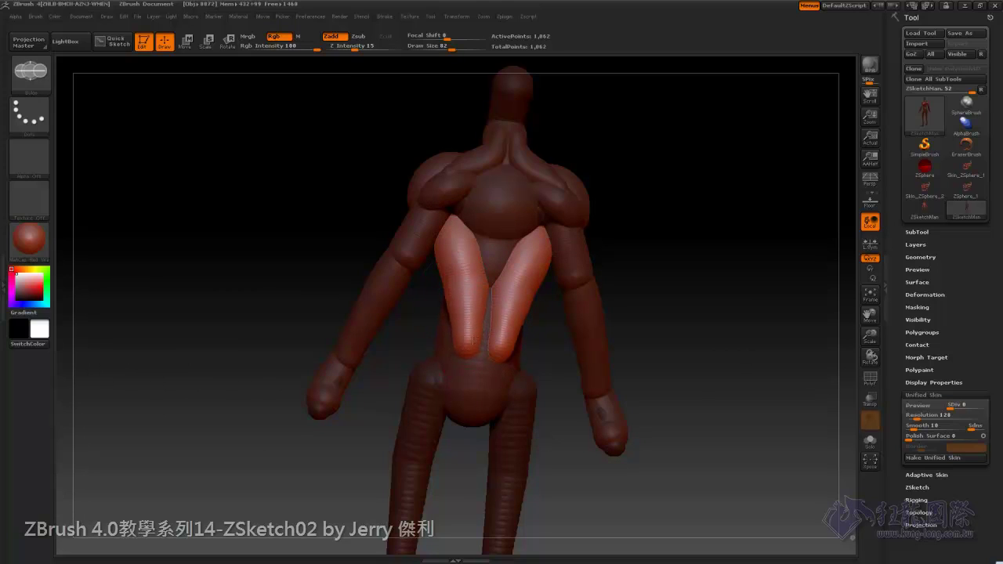
{"action": "key", "text": "shift"}
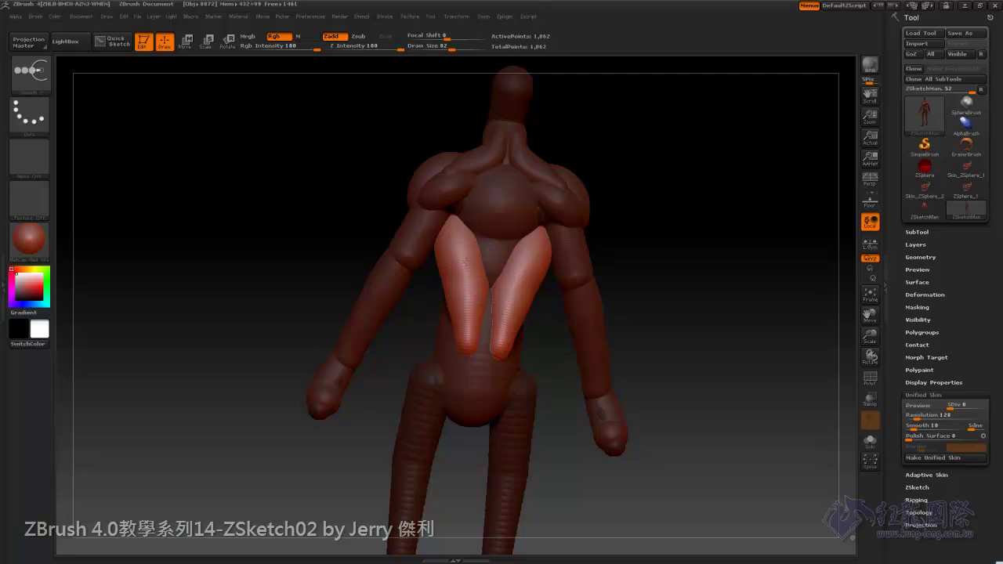
{"action": "mouse_move", "coordinate": [689, 275]}
{"action": "left_mouse_down"}
{"action": "mouse_move", "coordinate": [724, 265]}
{"action": "mouse_move", "coordinate": [629, 280]}
{"action": "left_mouse_up"}
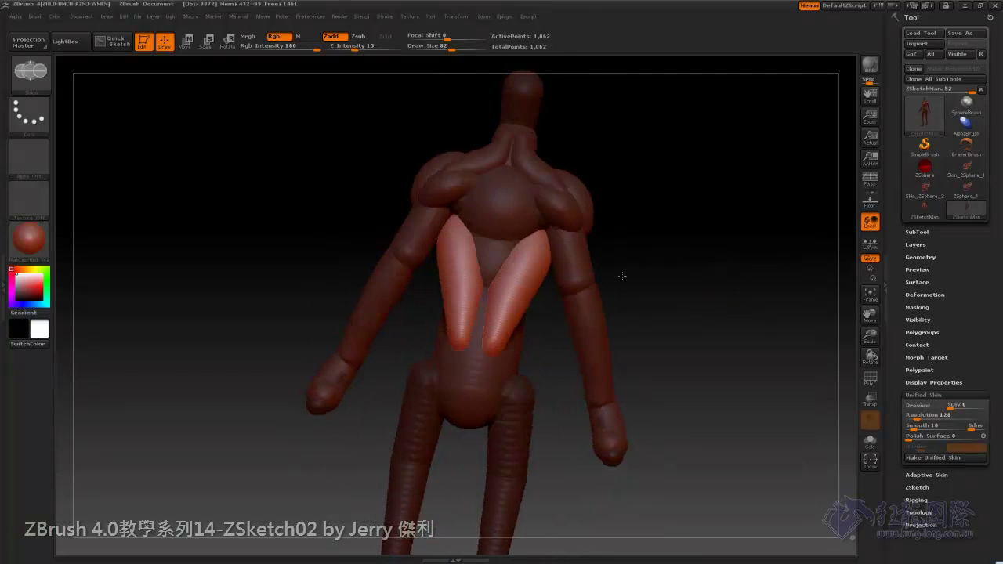
Slim the torso strands with Move, nudging the left strand outward, then return to Draw
{"action": "left_click", "coordinate": [188, 45]}
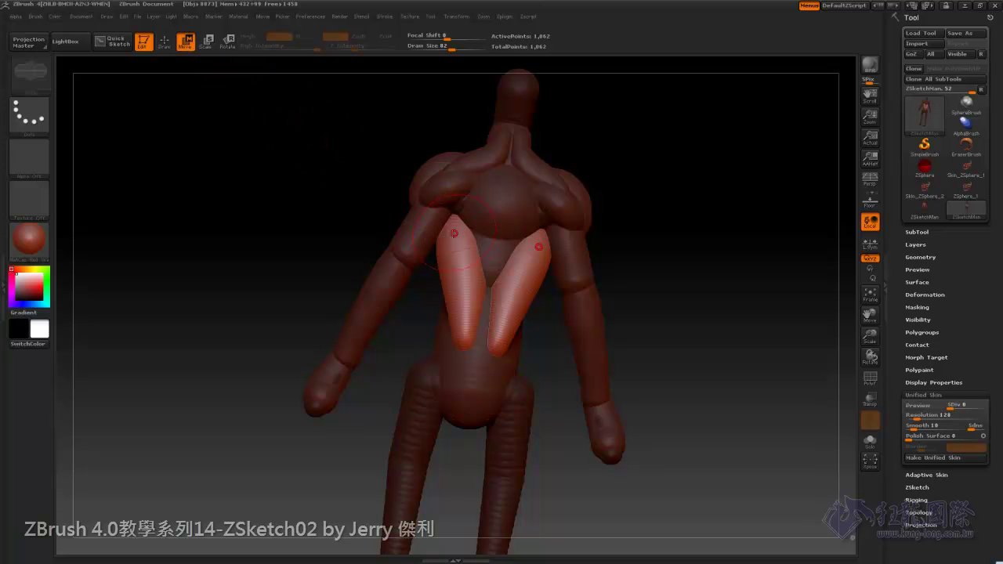
{"action": "left_click_drag", "start_coordinate": [449, 258], "coordinate": [446, 261]}
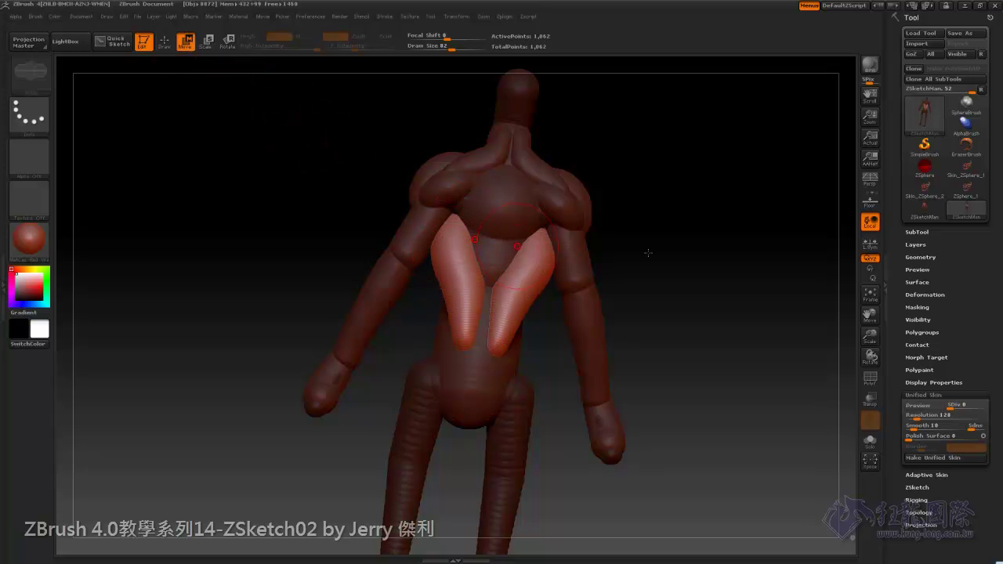
{"action": "mouse_move", "coordinate": [648, 253]}
{"action": "left_mouse_down"}
{"action": "mouse_move", "coordinate": [623, 269]}
{"action": "mouse_move", "coordinate": [707, 273]}
{"action": "left_mouse_up"}
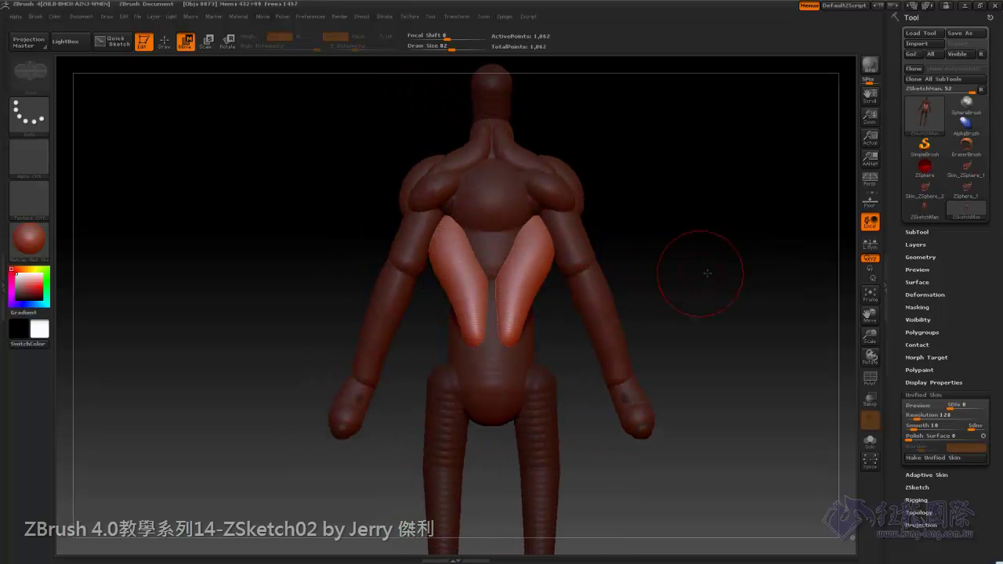
{"action": "key", "text": "shift"}
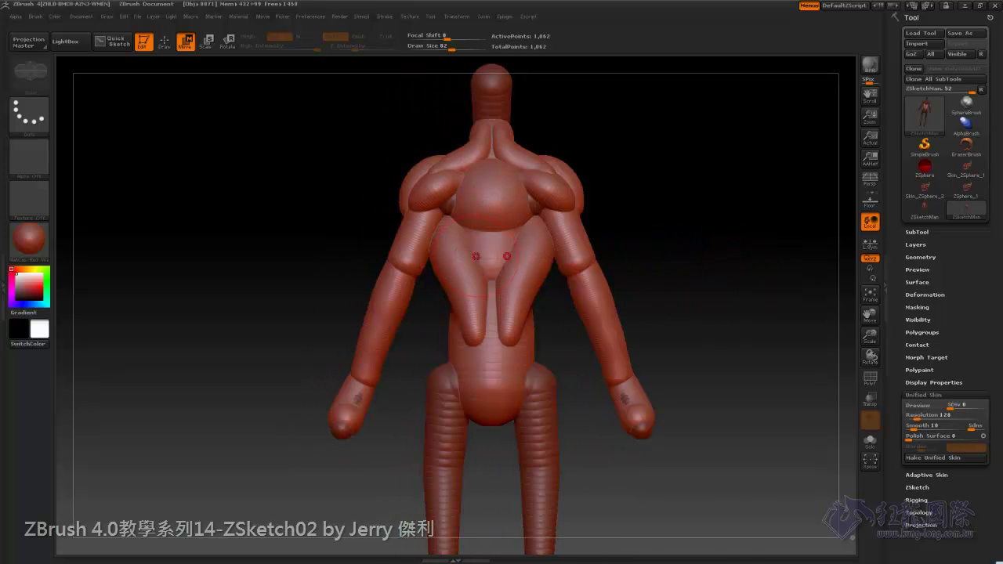
{"action": "left_click_drag", "start_coordinate": [721, 261], "coordinate": [721, 285]}
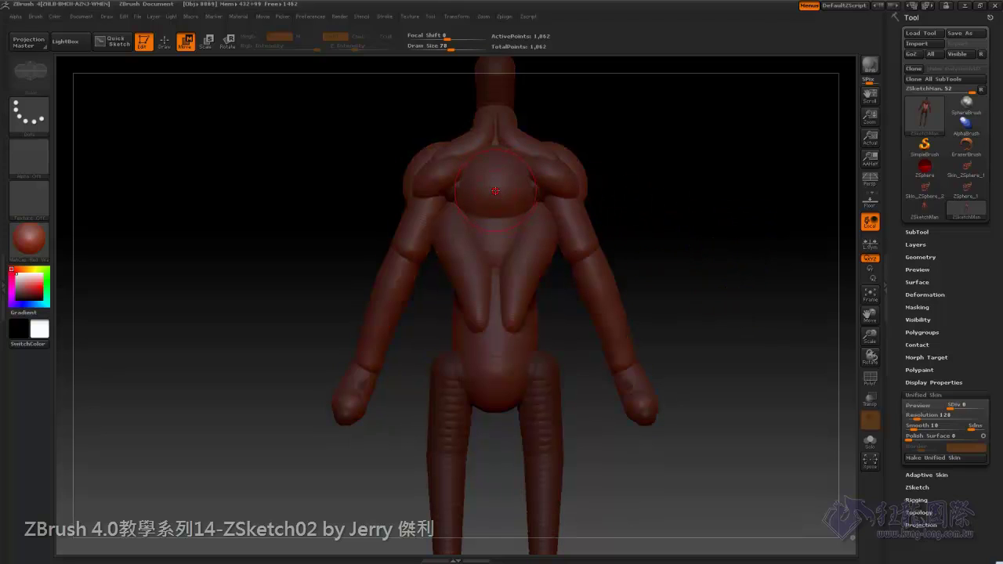
{"action": "left_click", "coordinate": [164, 41]}
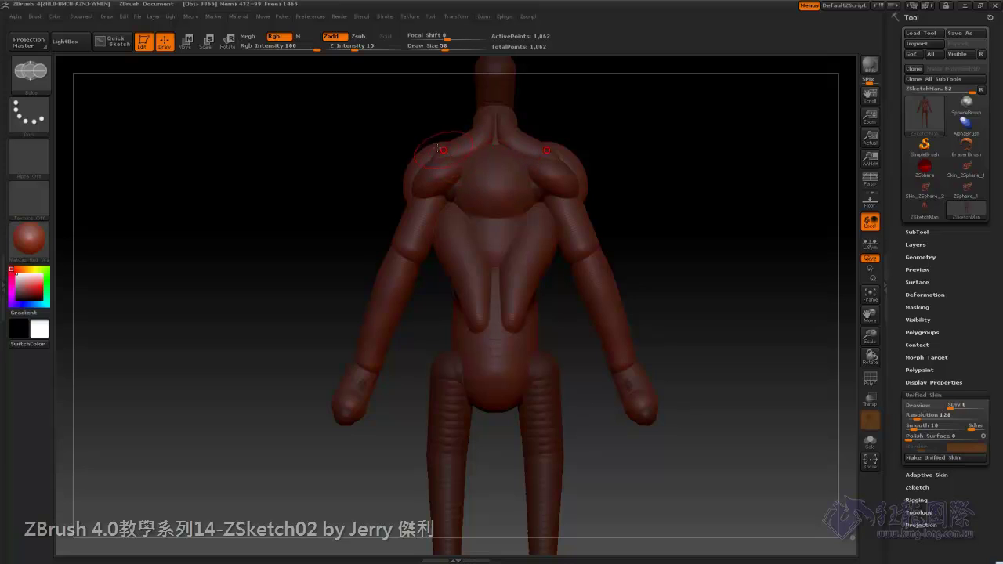
Draw mirrored curved Sketch 3 strands from the shoulders and smooth their lower tips
{"action": "key", "text": "b"}
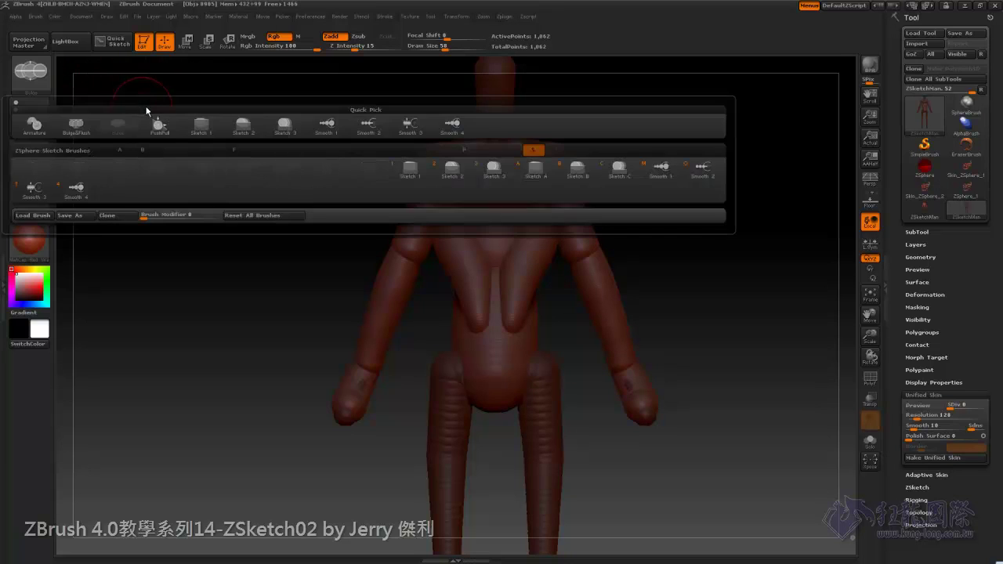
{"action": "key", "text": "3"}
{"action": "mouse_move", "coordinate": [456, 161]}
{"action": "left_mouse_down"}
{"action": "mouse_move", "coordinate": [480, 209]}
{"action": "mouse_move", "coordinate": [479, 260]}
{"action": "left_mouse_up"}
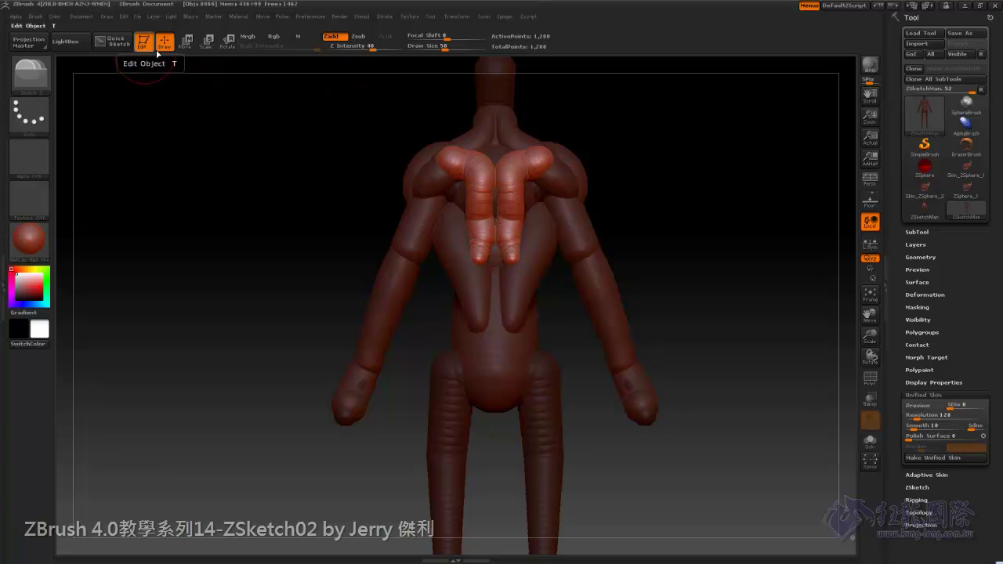
{"action": "left_click_drag", "start_coordinate": [507, 183], "coordinate": [462, 162], "text": "shift"}
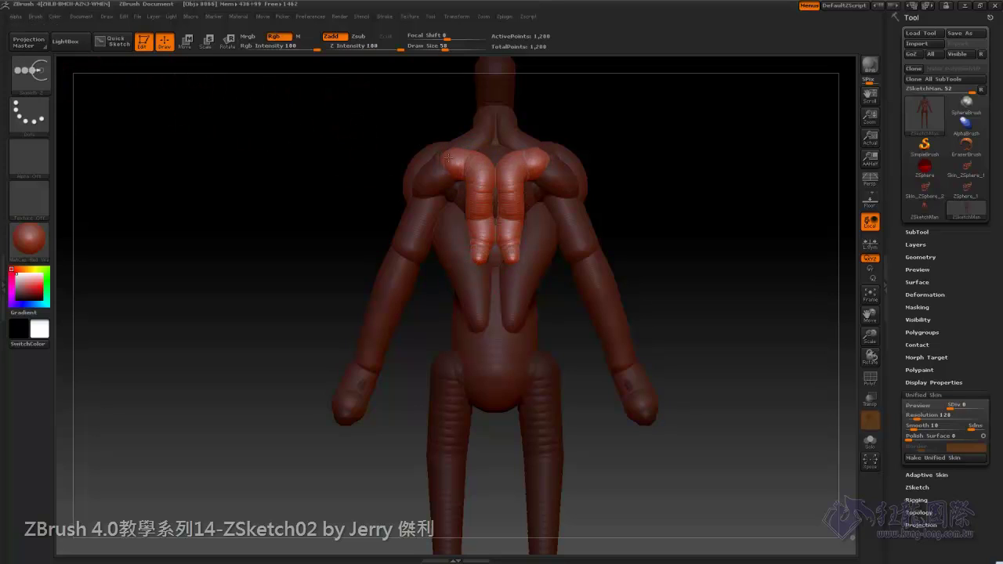
{"action": "left_click_drag", "start_coordinate": [477, 239], "coordinate": [481, 233], "text": "shift"}
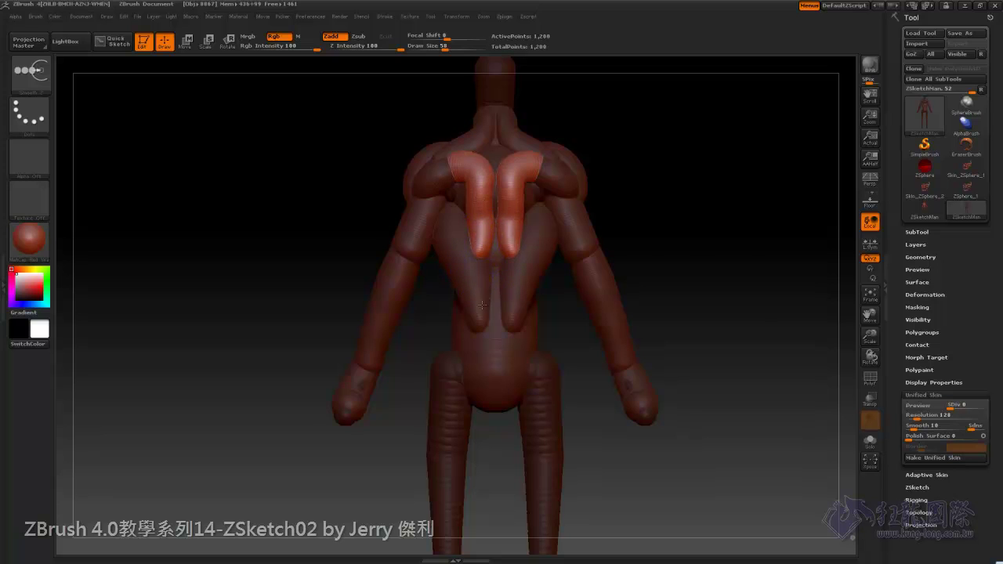
{"action": "left_click_drag", "start_coordinate": [682, 203], "coordinate": [616, 205]}
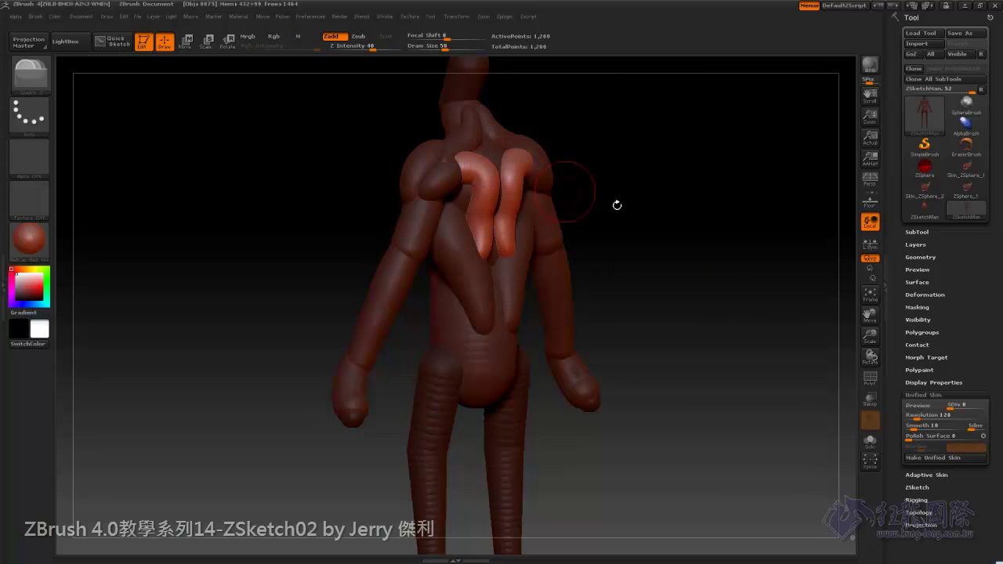
Check the sketch from a side angle in Unified Skin Preview
{"action": "key", "text": "a"}
{"action": "mouse_move", "coordinate": [700, 293]}
{"action": "left_mouse_down"}
{"action": "mouse_move", "coordinate": [653, 280]}
{"action": "mouse_move", "coordinate": [740, 257]}
{"action": "mouse_move", "coordinate": [729, 268]}
{"action": "left_mouse_up"}
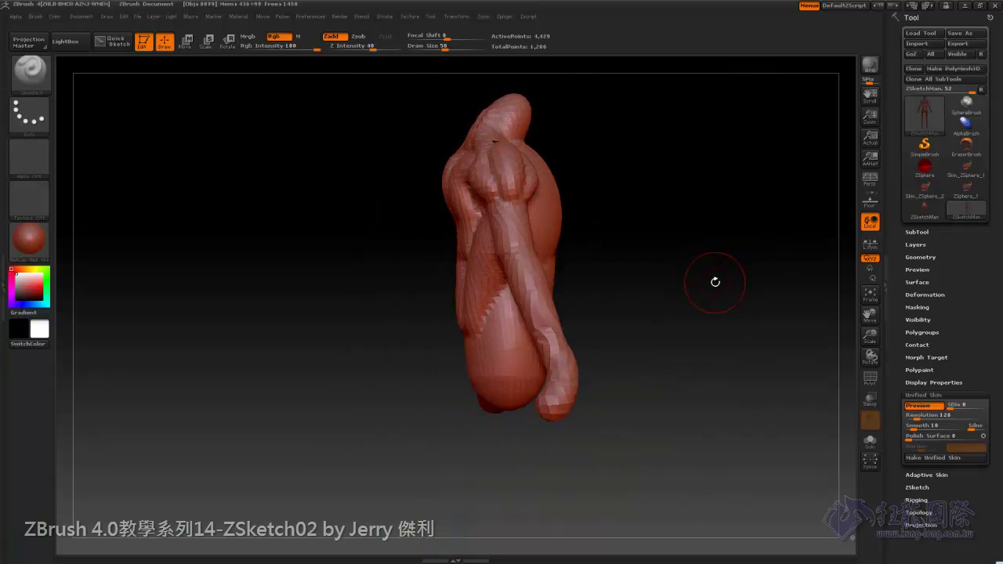
{"action": "key", "text": "a"}
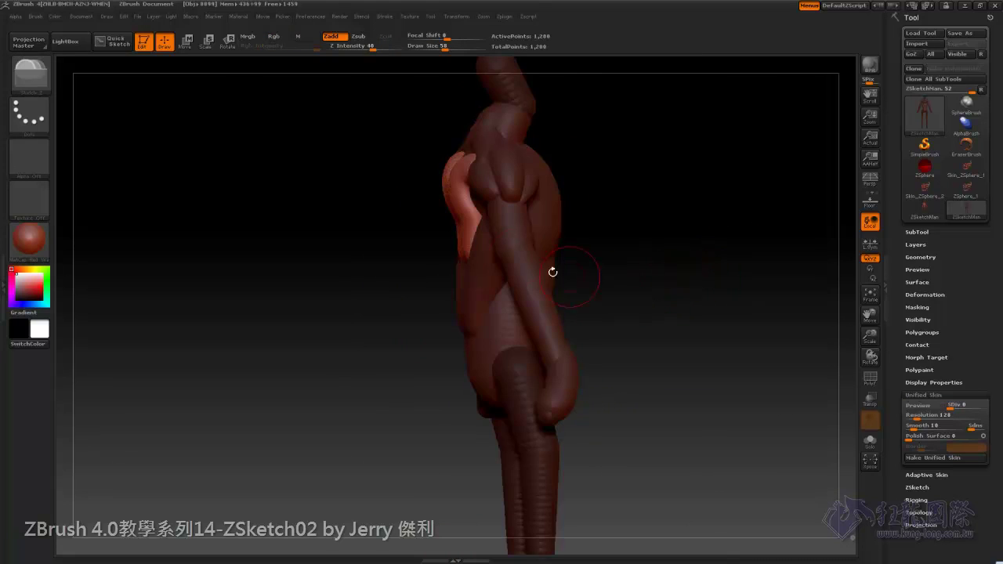
{"action": "mouse_move", "coordinate": [649, 258]}
{"action": "left_mouse_down"}
{"action": "mouse_move", "coordinate": [697, 296]}
{"action": "mouse_move", "coordinate": [697, 314]}
{"action": "left_mouse_up"}
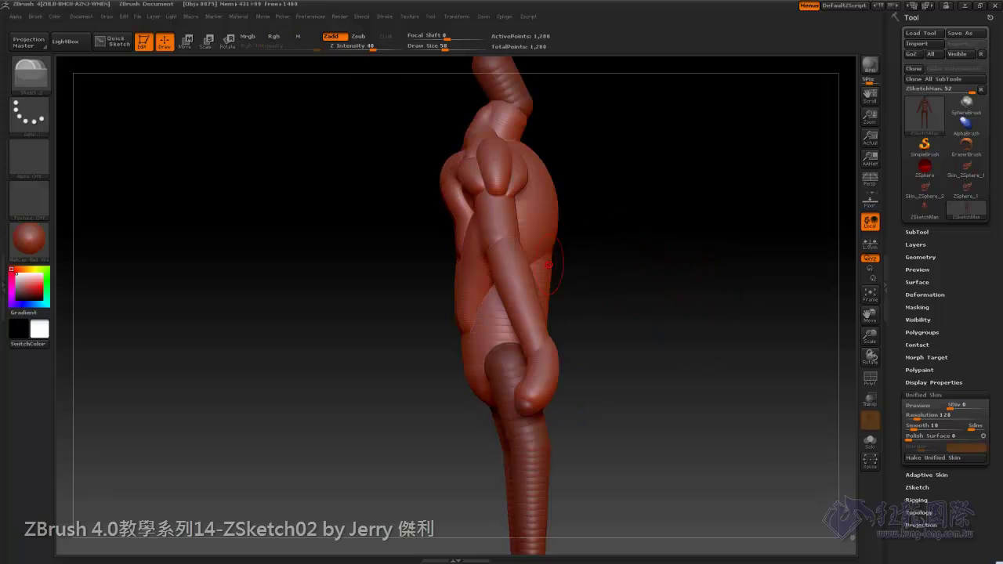
Push the torso sides inward with Move at Draw Size 98, tucking in the stray left strand
{"action": "left_click", "coordinate": [185, 40]}
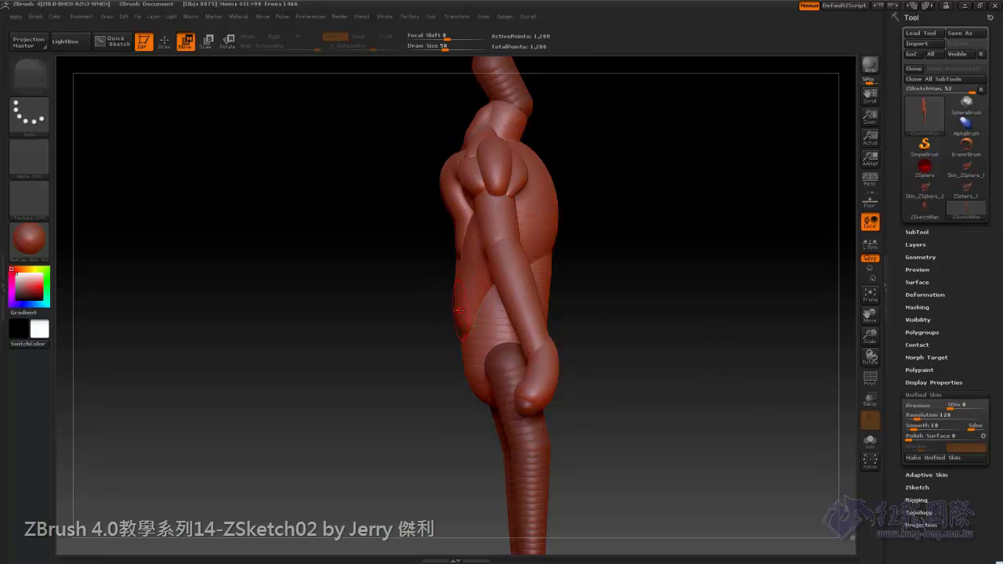
{"action": "left_click_drag", "start_coordinate": [463, 171], "coordinate": [452, 178]}
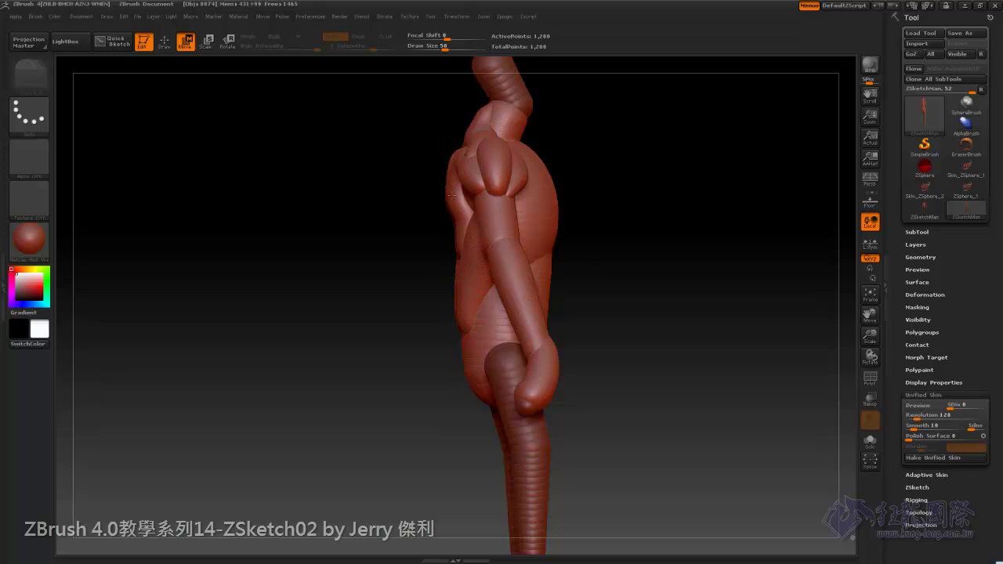
{"action": "key", "text": "s"}
{"action": "left_click_drag", "start_coordinate": [449, 191], "coordinate": [460, 197]}
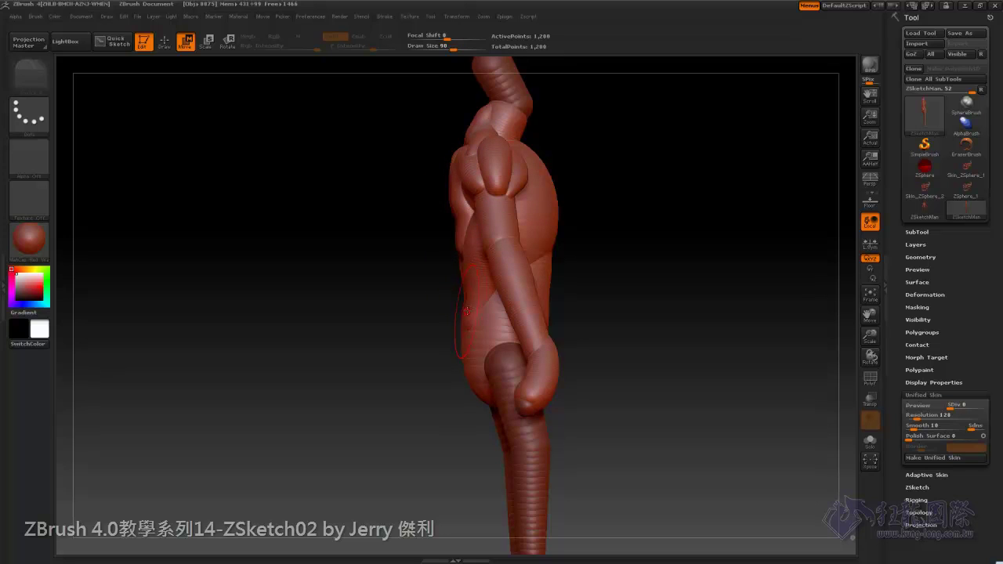
{"action": "left_click_drag", "start_coordinate": [459, 263], "coordinate": [468, 252]}
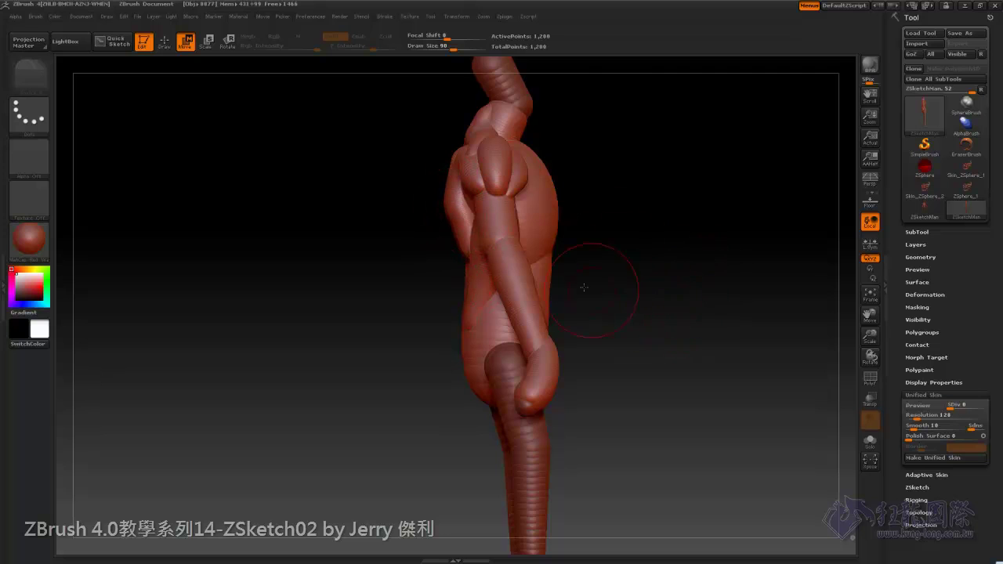
{"action": "mouse_move", "coordinate": [548, 276]}
{"action": "left_mouse_down"}
{"action": "mouse_move", "coordinate": [542, 296]}
{"action": "mouse_move", "coordinate": [722, 335]}
{"action": "left_mouse_up"}
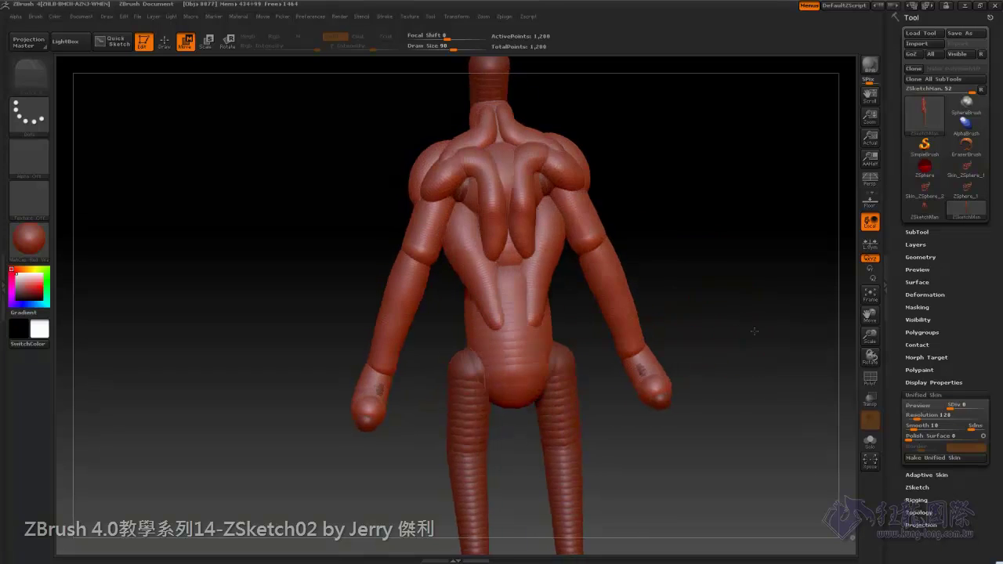
Recheck the reshaped torso in Unified Skin Preview, then switch back to Draw mode
{"action": "key", "text": "a"}
{"action": "mouse_move", "coordinate": [721, 291]}
{"action": "left_mouse_down"}
{"action": "mouse_move", "coordinate": [658, 265]}
{"action": "mouse_move", "coordinate": [757, 251]}
{"action": "mouse_move", "coordinate": [703, 251]}
{"action": "mouse_move", "coordinate": [695, 261]}
{"action": "mouse_move", "coordinate": [753, 257]}
{"action": "mouse_move", "coordinate": [725, 263]}
{"action": "mouse_move", "coordinate": [673, 251]}
{"action": "left_mouse_up"}
{"action": "key", "text": "a"}
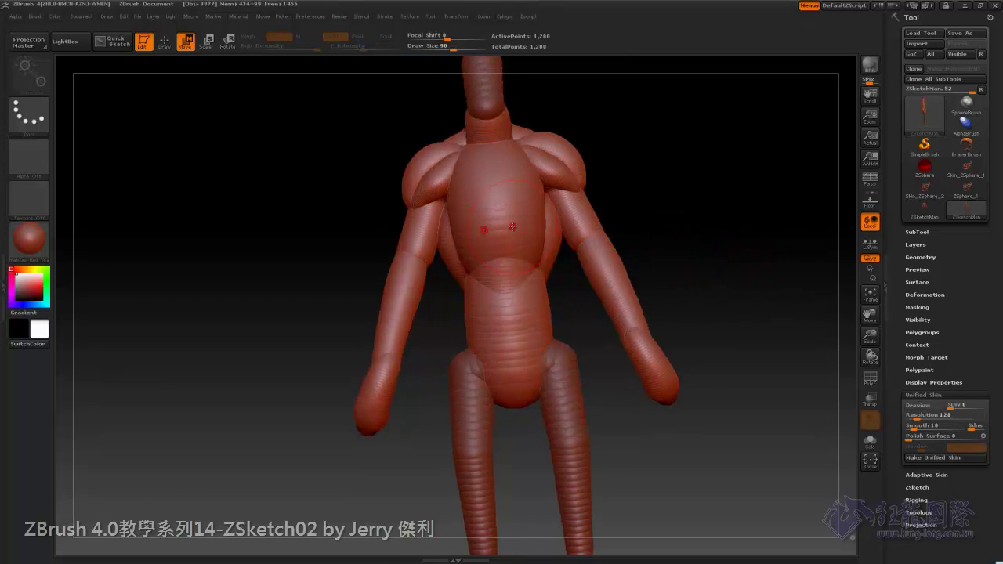
{"action": "mouse_move", "coordinate": [761, 258]}
{"action": "left_mouse_down"}
{"action": "mouse_move", "coordinate": [690, 269]}
{"action": "mouse_move", "coordinate": [737, 265]}
{"action": "mouse_move", "coordinate": [644, 255]}
{"action": "left_mouse_up"}
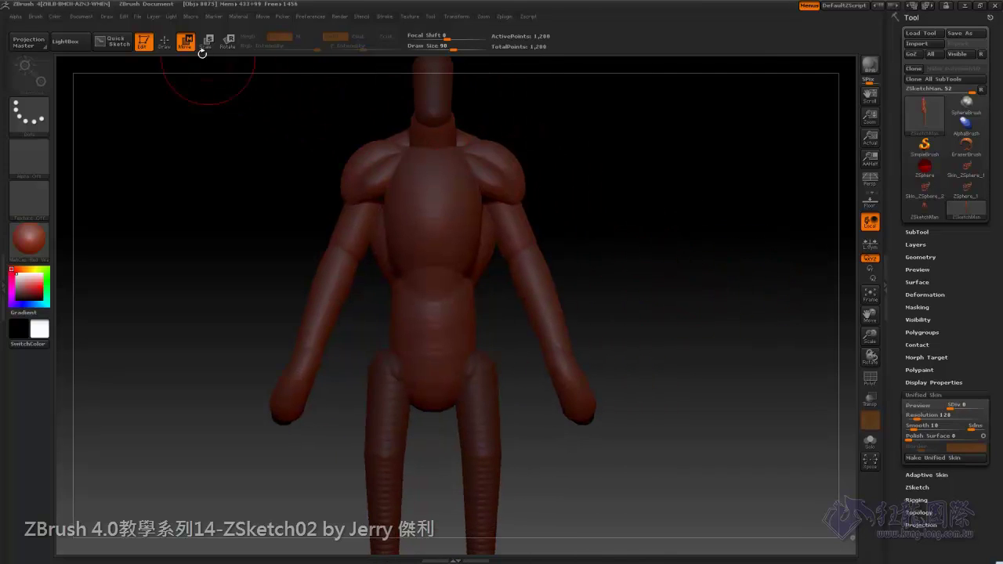
{"action": "left_click", "coordinate": [163, 40]}
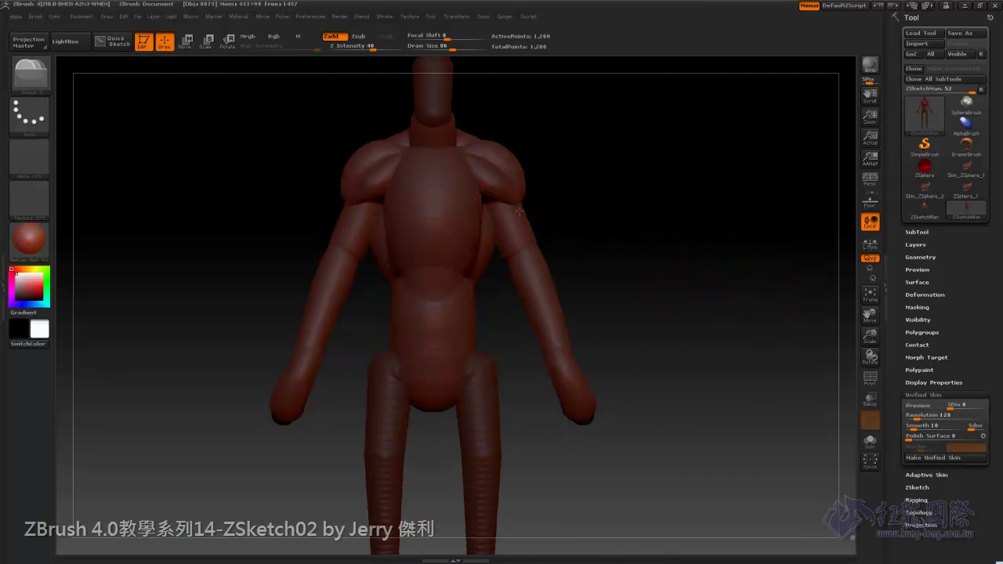
Sketch mirrored strands down both upper arms at size 58 and smooth their lower ends
{"action": "key", "text": "bracketleft"}
{"action": "left_click_drag", "start_coordinate": [494, 180], "coordinate": [543, 270]}
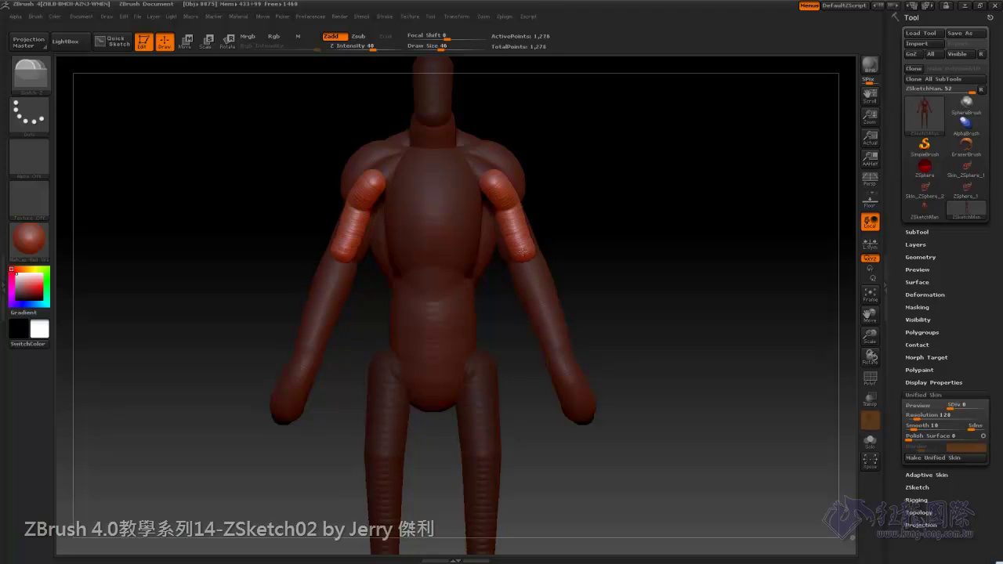
{"action": "left_click_drag", "start_coordinate": [631, 235], "coordinate": [647, 231]}
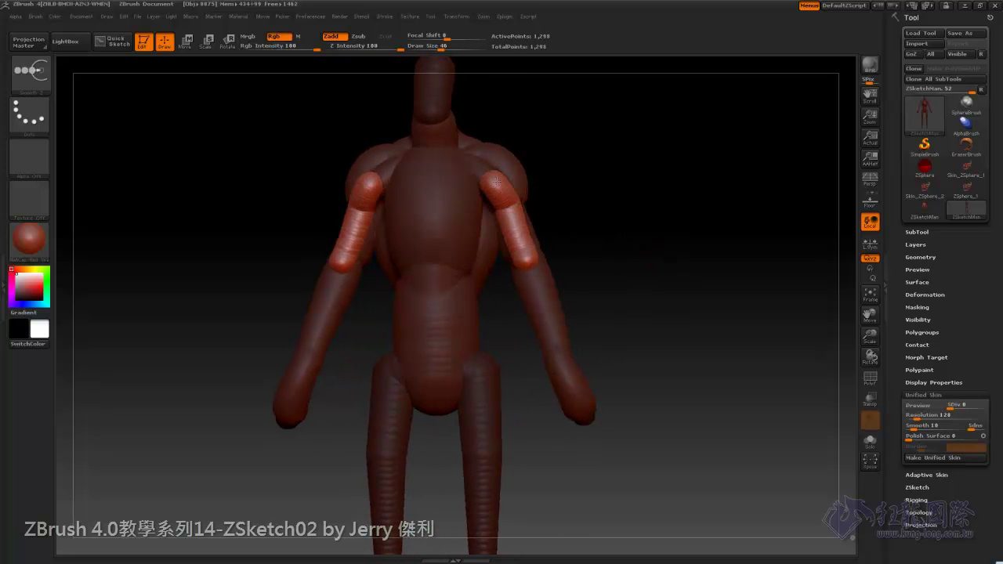
{"action": "key", "text": "shift"}
{"action": "left_click_drag", "start_coordinate": [514, 234], "coordinate": [527, 248], "text": "shift"}
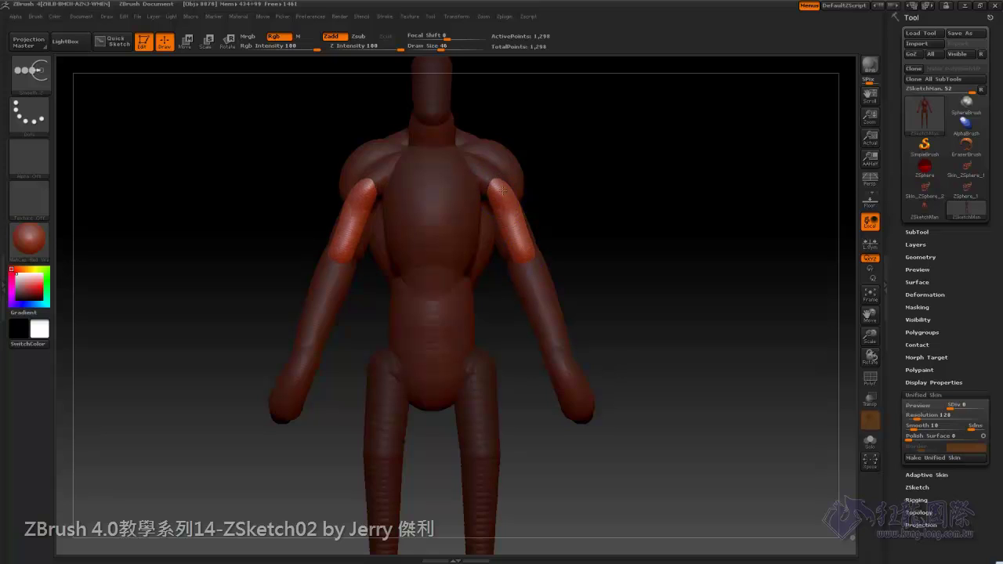
Reshape the upper-arm strands into biceps with the Move tool
{"action": "left_click_drag", "start_coordinate": [611, 224], "coordinate": [548, 228]}
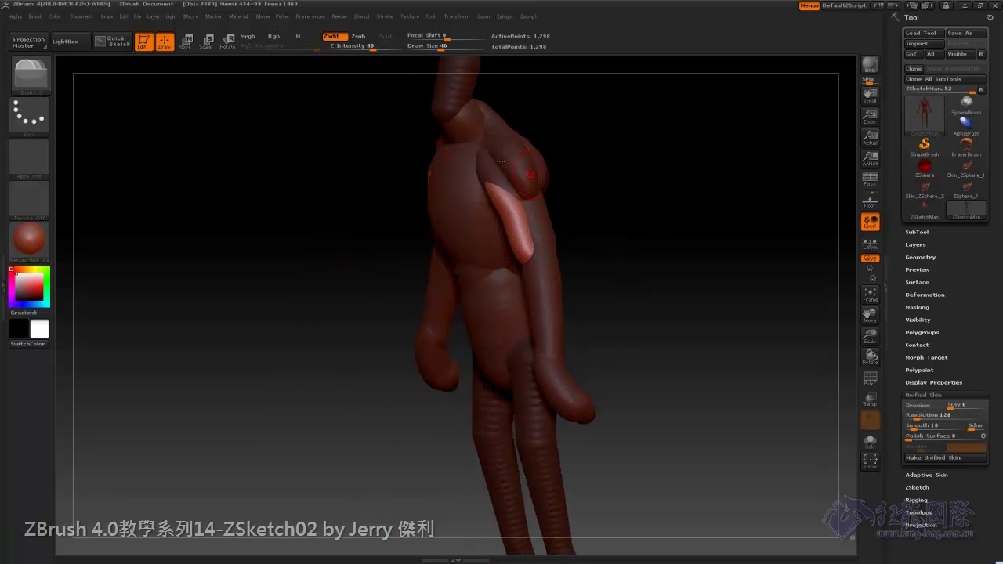
{"action": "left_click", "coordinate": [185, 41]}
{"action": "left_click_drag", "start_coordinate": [493, 188], "coordinate": [508, 192]}
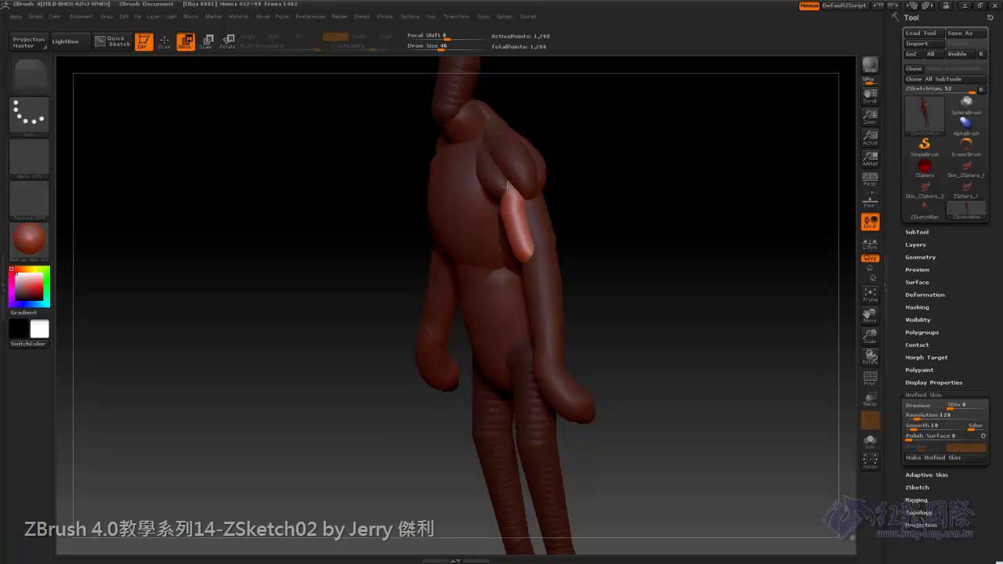
{"action": "left_click_drag", "start_coordinate": [525, 257], "coordinate": [528, 262]}
{"action": "left_click_drag", "start_coordinate": [627, 235], "coordinate": [692, 236]}
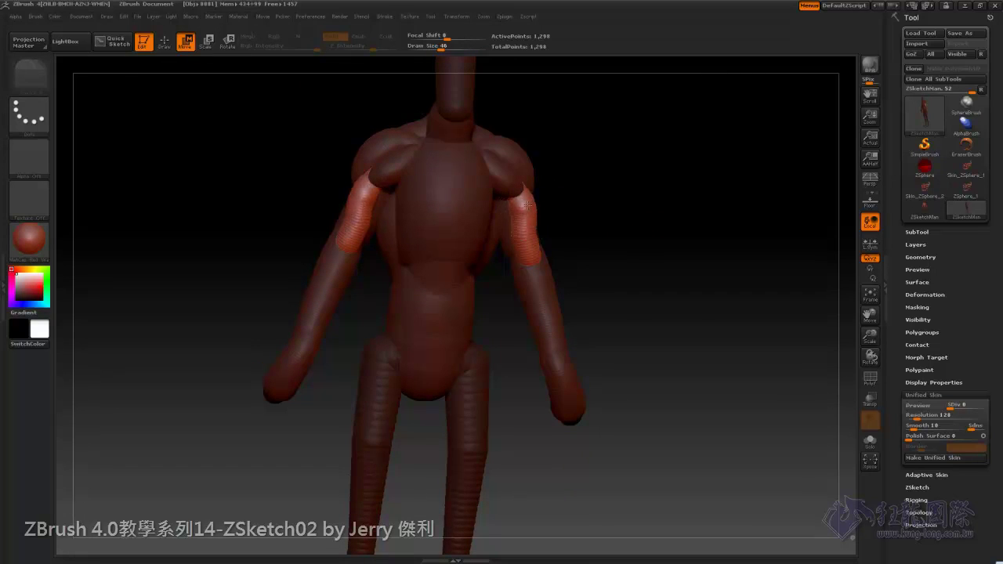
{"action": "left_click_drag", "start_coordinate": [527, 204], "coordinate": [524, 224]}
{"action": "key", "text": "q"}
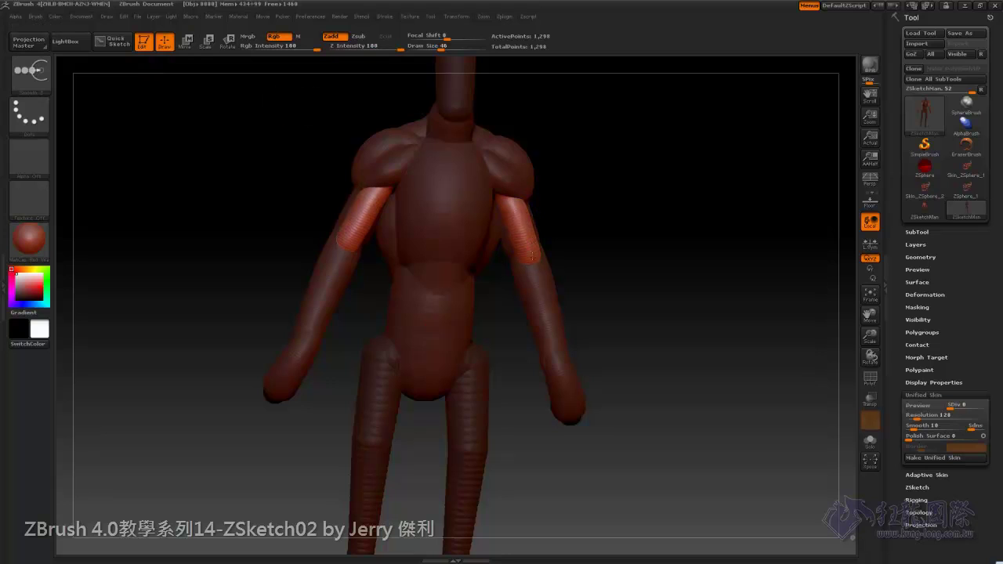
{"action": "key", "text": "ctrl+z"}
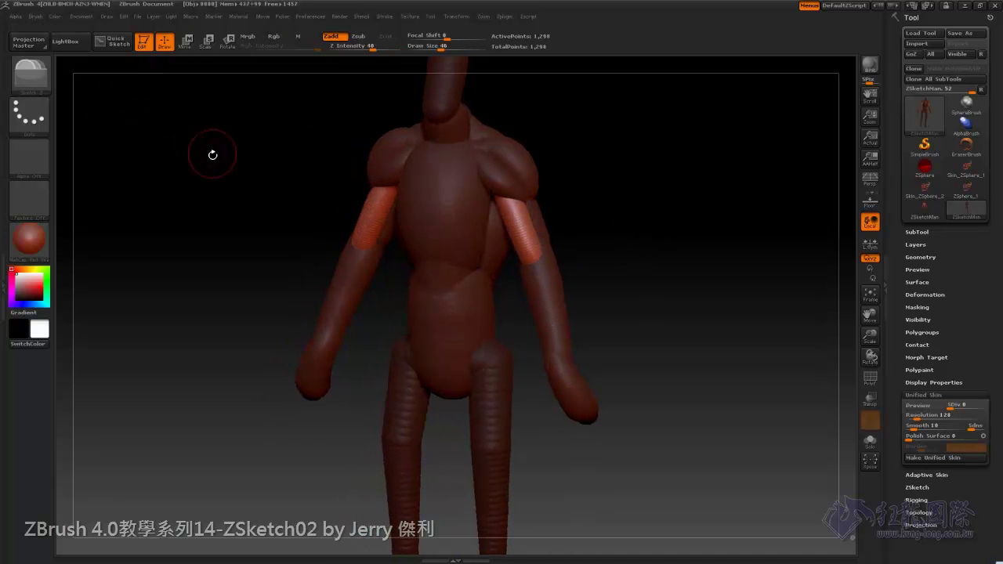
From a rear view, draw mirrored Sketch 2 strands down the back of both upper arms
{"action": "key", "text": "b"}
{"action": "key", "text": "u"}
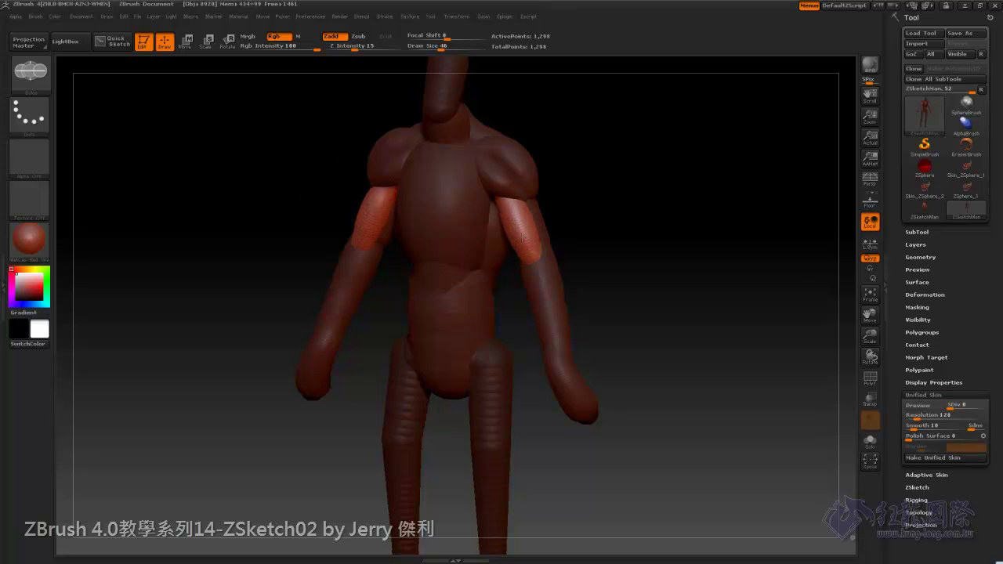
{"action": "left_click_drag", "start_coordinate": [661, 222], "coordinate": [525, 231]}
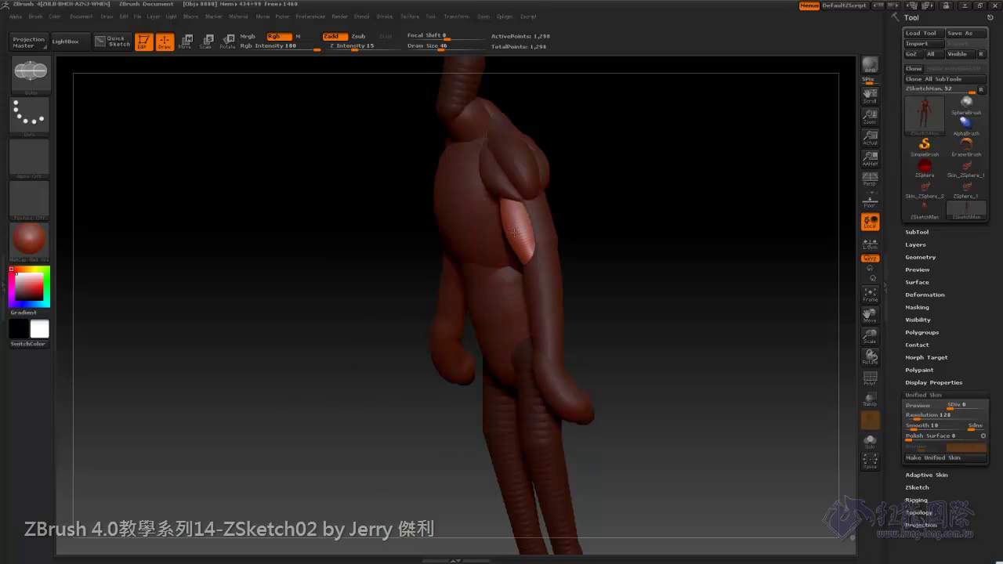
{"action": "mouse_move", "coordinate": [665, 238]}
{"action": "left_mouse_down"}
{"action": "mouse_move", "coordinate": [387, 365]}
{"action": "mouse_move", "coordinate": [392, 381]}
{"action": "mouse_move", "coordinate": [414, 337]}
{"action": "mouse_move", "coordinate": [387, 340]}
{"action": "left_mouse_up"}
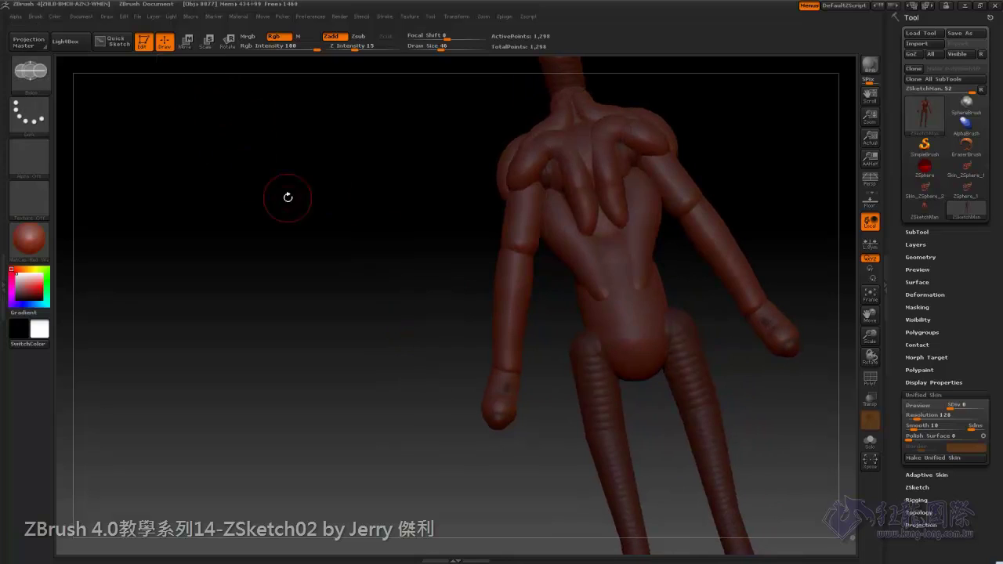
{"action": "key", "text": "b"}
{"action": "key", "text": "2"}
{"action": "left_click_drag", "start_coordinate": [425, 318], "coordinate": [503, 284]}
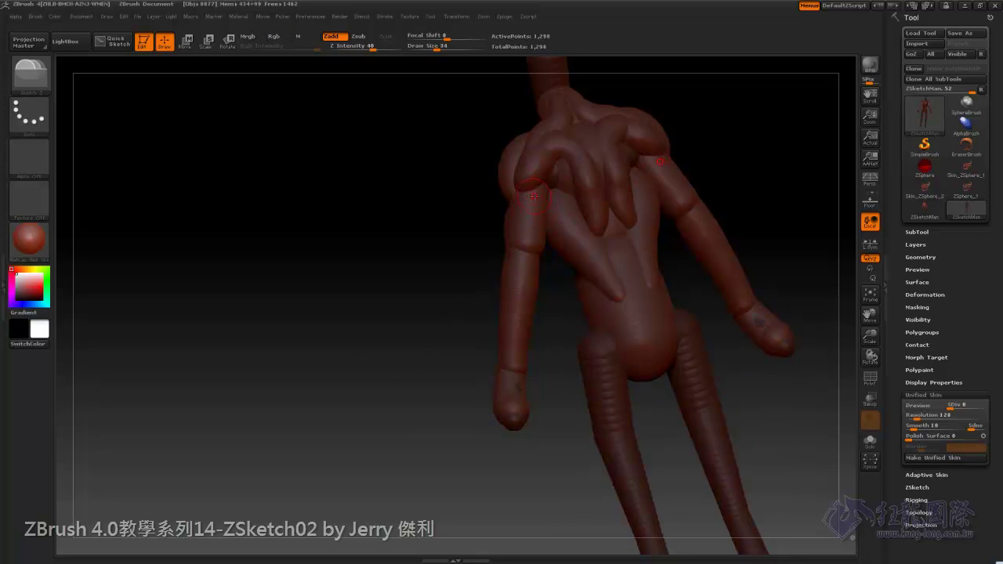
{"action": "left_click_drag", "start_coordinate": [529, 187], "coordinate": [514, 263]}
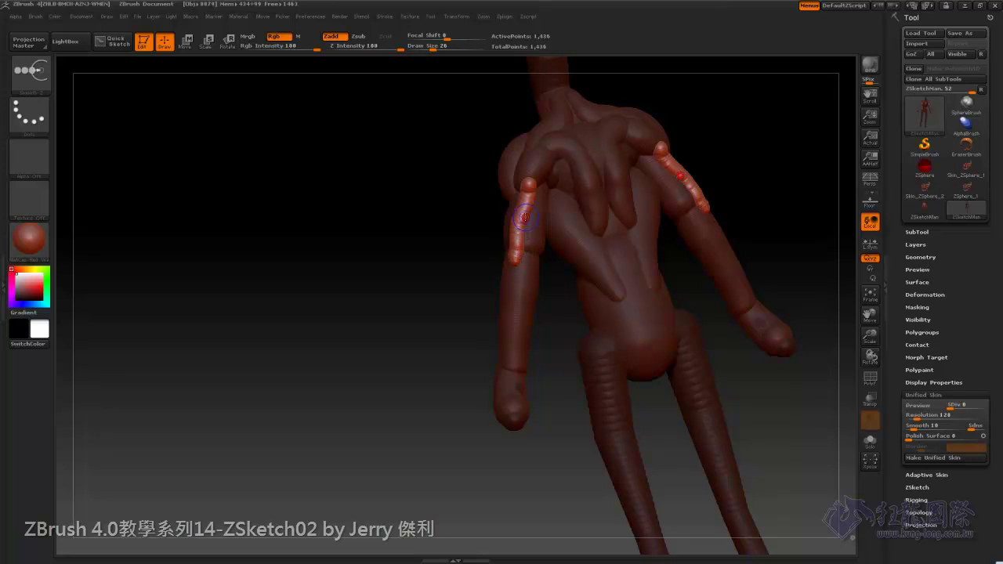
{"action": "left_click_drag", "start_coordinate": [524, 218], "coordinate": [531, 174], "text": "shift"}
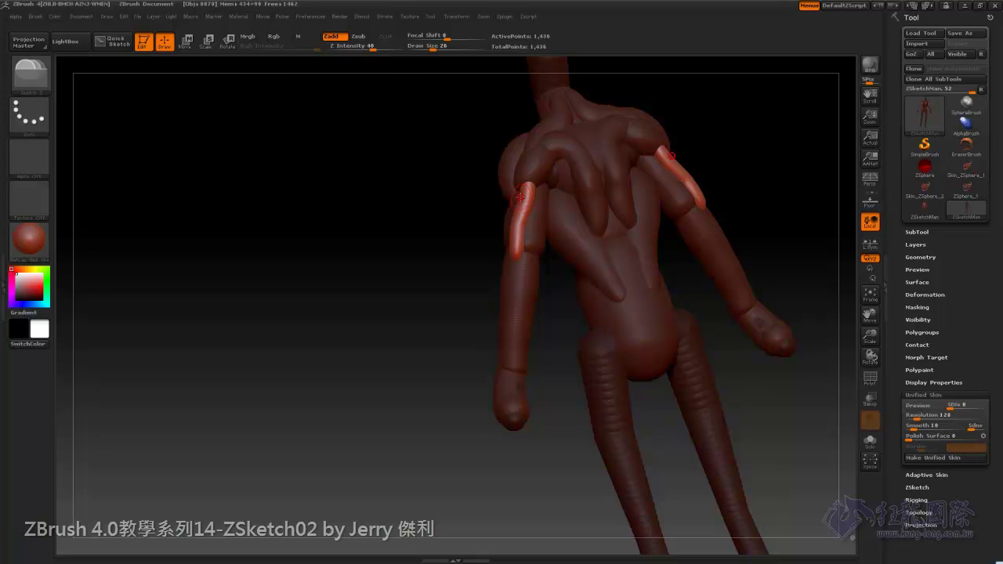
Smooth the rear arm strands with Smooth 2, then straighten the model to an upright back view
{"action": "key", "text": "b"}
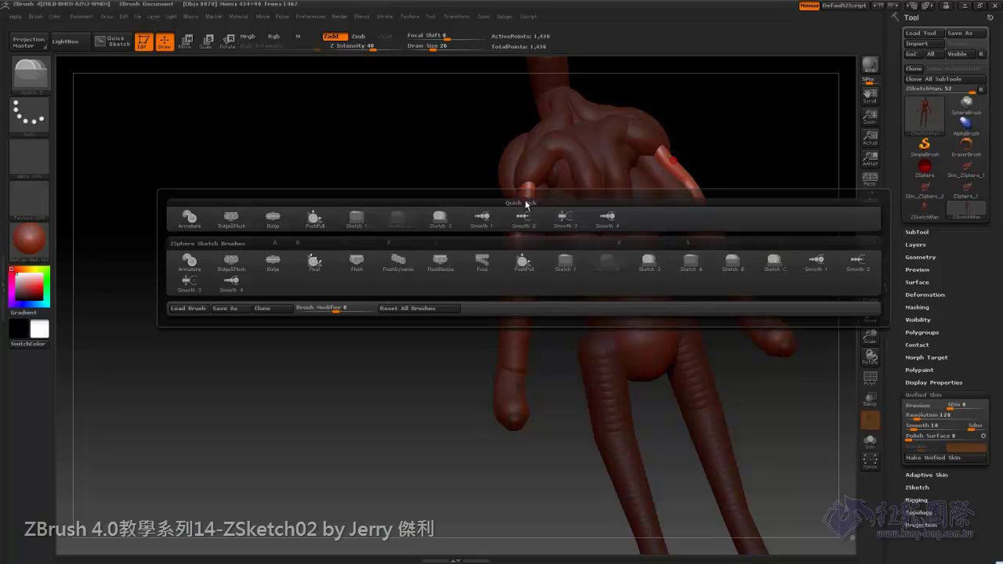
{"action": "left_click", "coordinate": [526, 213]}
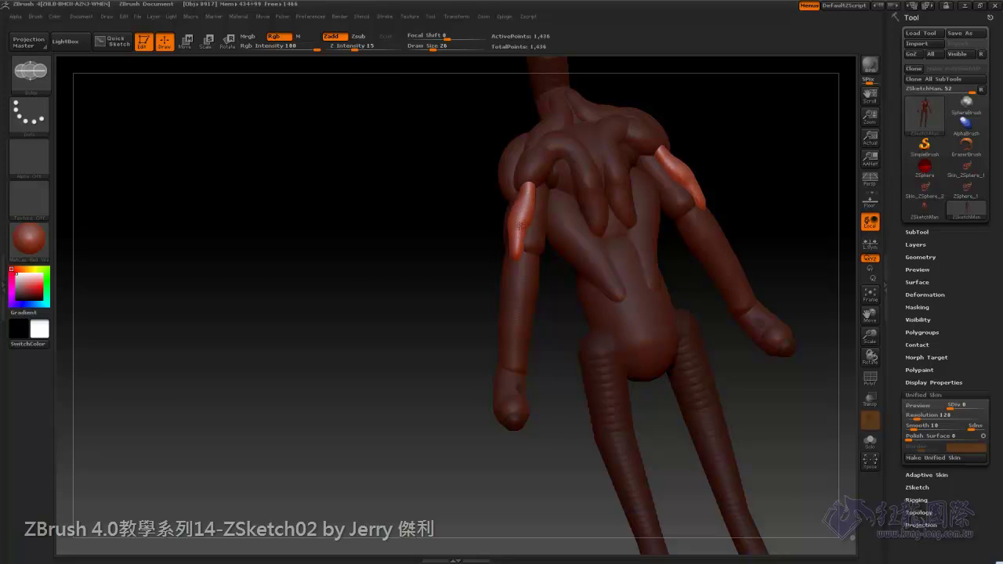
{"action": "key", "text": "shift"}
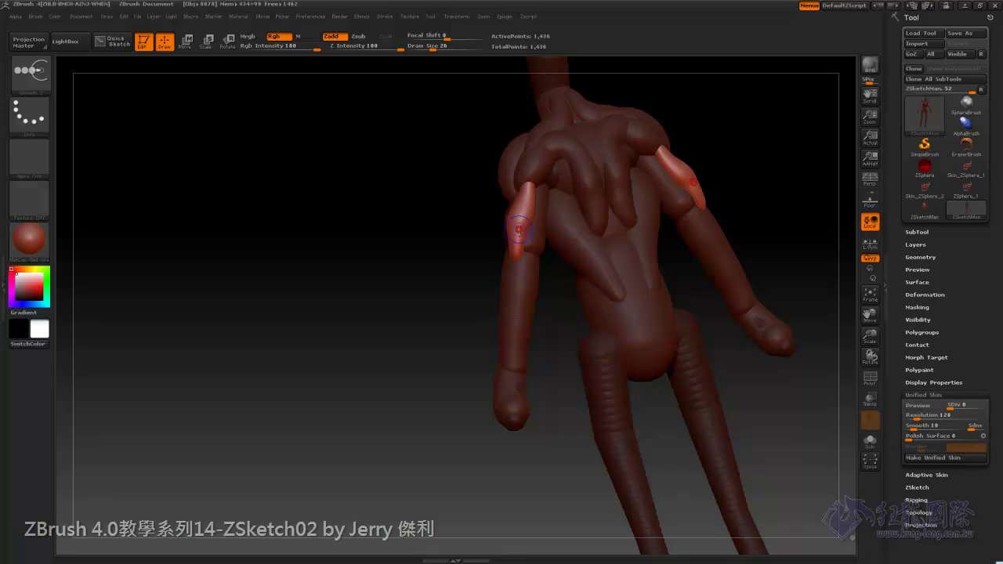
{"action": "mouse_move", "coordinate": [660, 209]}
{"action": "left_mouse_down"}
{"action": "mouse_move", "coordinate": [773, 166]}
{"action": "mouse_move", "coordinate": [329, 71]}
{"action": "left_mouse_up"}
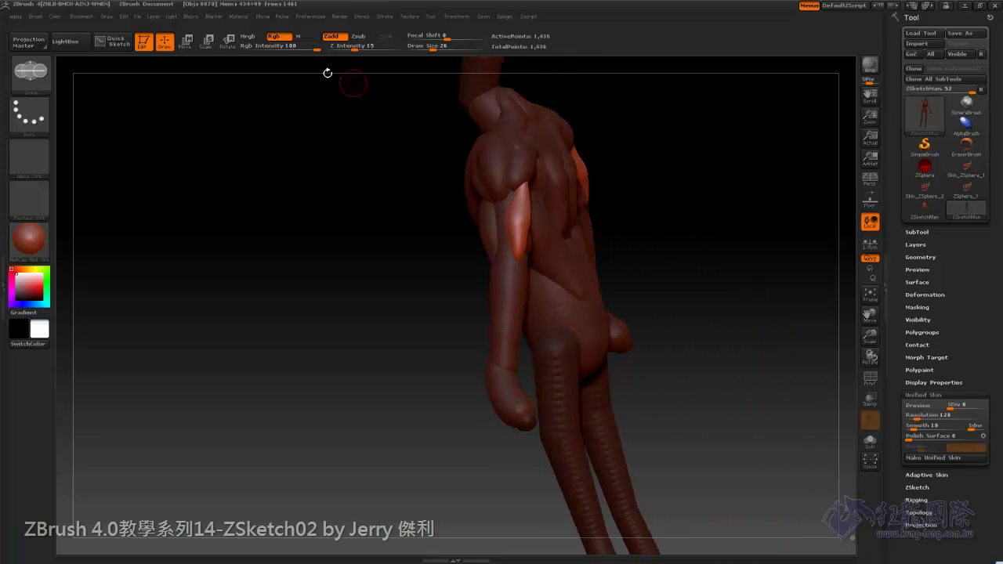
{"action": "left_click", "coordinate": [186, 41]}
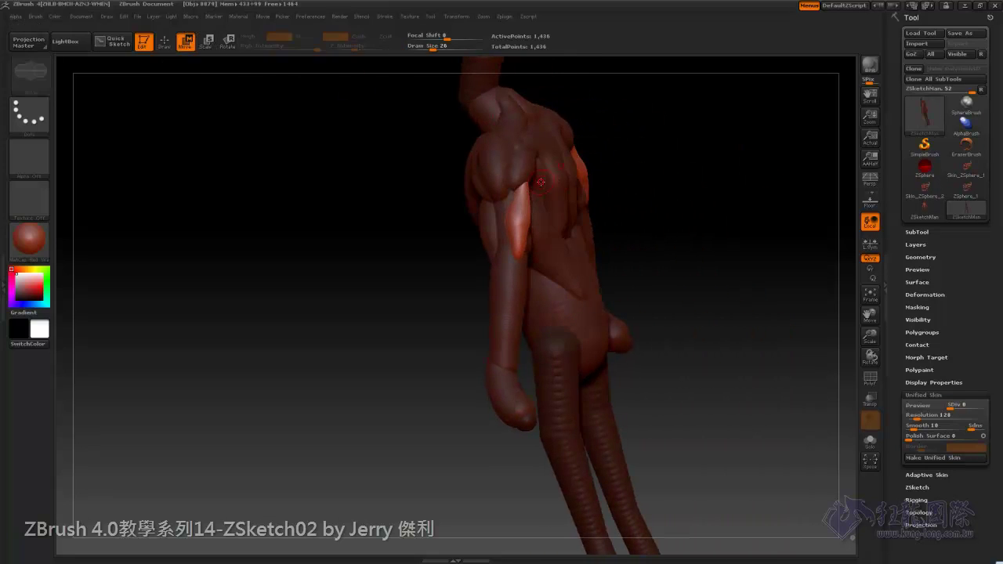
{"action": "left_click_drag", "start_coordinate": [680, 187], "coordinate": [549, 200]}
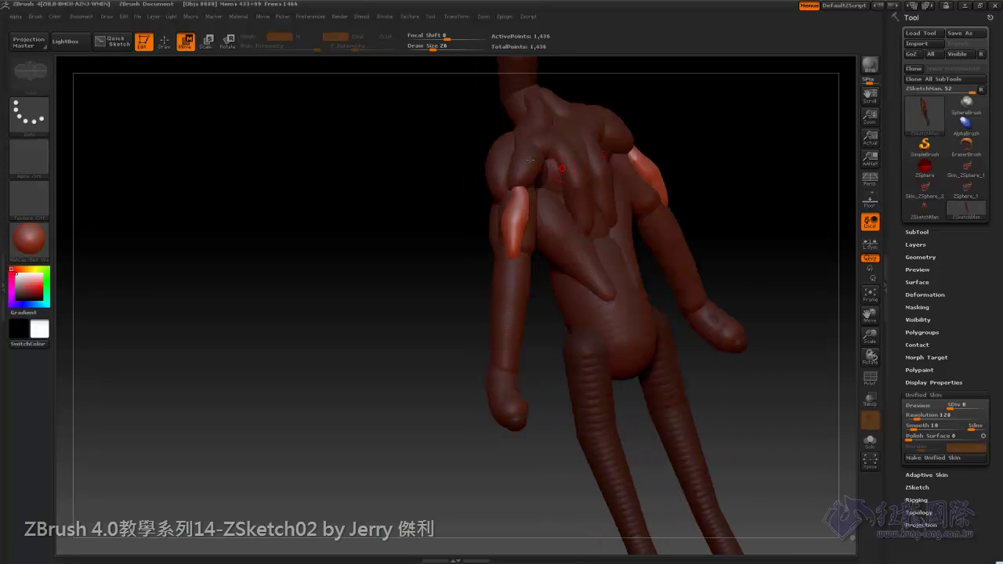
{"action": "key", "text": "q"}
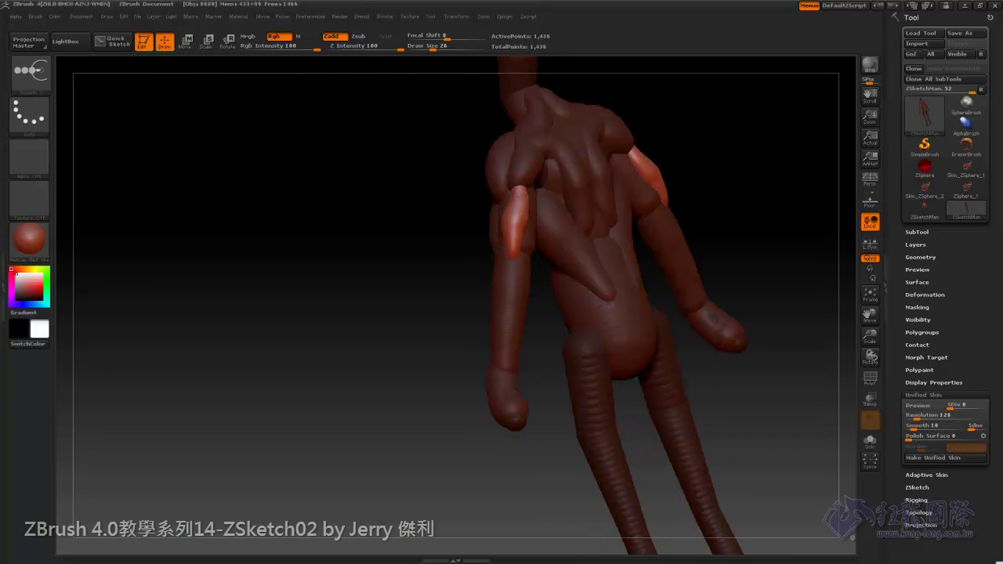
{"action": "mouse_move", "coordinate": [773, 197]}
{"action": "left_mouse_down"}
{"action": "mouse_move", "coordinate": [459, 280]}
{"action": "mouse_move", "coordinate": [331, 353]}
{"action": "mouse_move", "coordinate": [407, 384]}
{"action": "mouse_move", "coordinate": [376, 344]}
{"action": "left_mouse_up"}
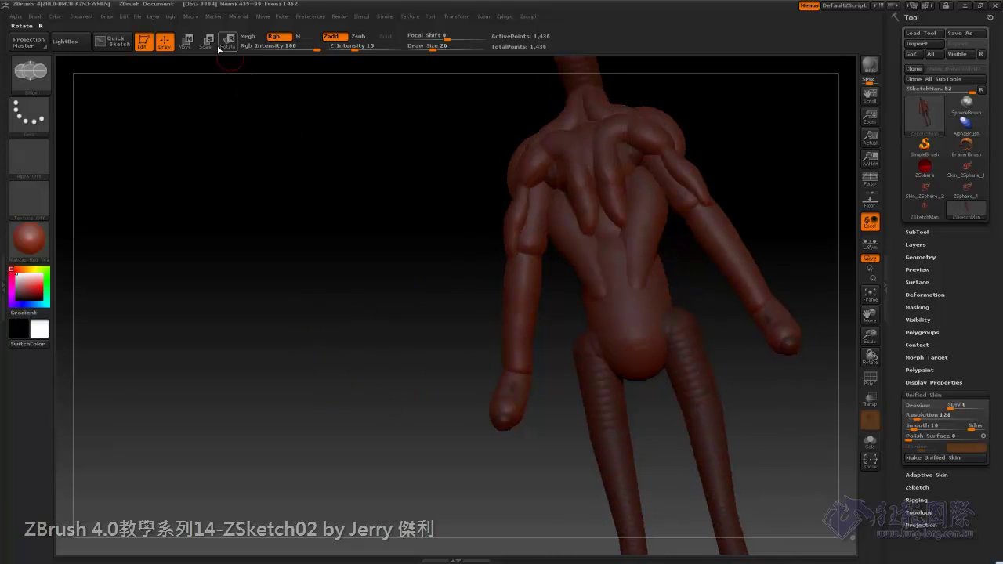
{"action": "left_click_drag", "start_coordinate": [295, 148], "coordinate": [405, 248]}
{"action": "key", "text": "b"}
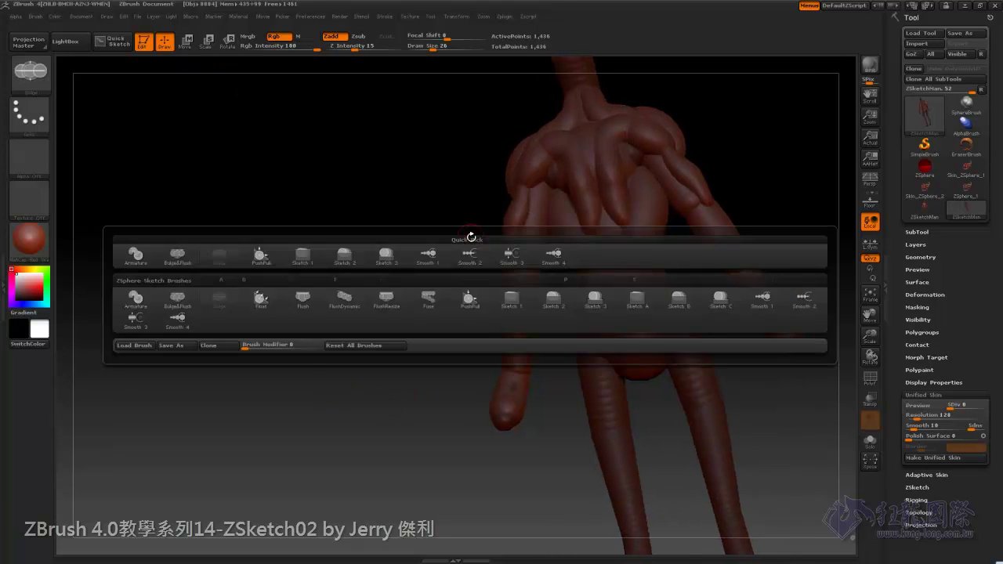
{"action": "key", "text": "s"}
{"action": "key", "text": "2"}
{"action": "left_click_drag", "start_coordinate": [540, 182], "coordinate": [531, 266]}
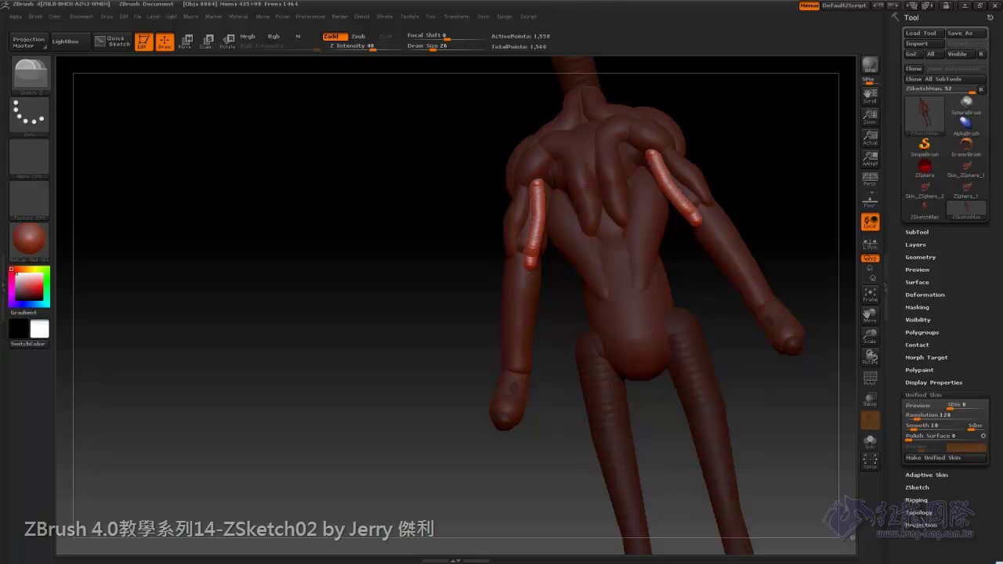
{"action": "key", "text": "shift"}
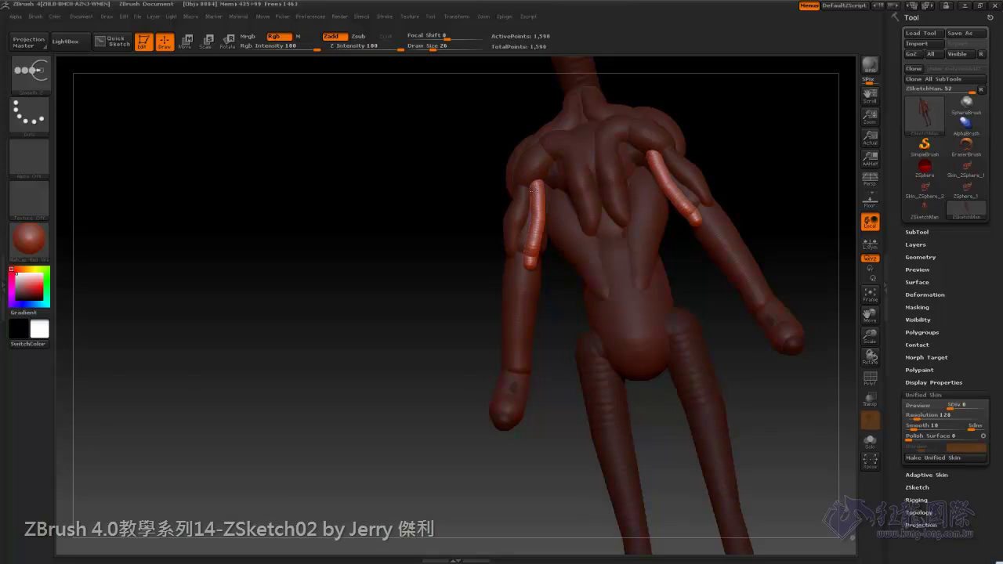
{"action": "left_click_drag", "start_coordinate": [534, 251], "coordinate": [531, 263], "text": "shift"}
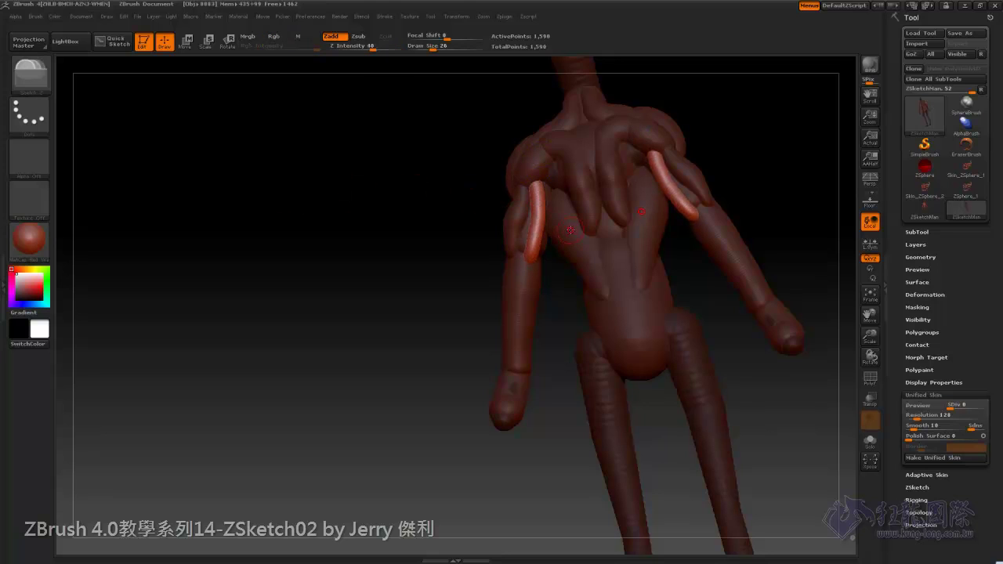
{"action": "key", "text": "shift"}
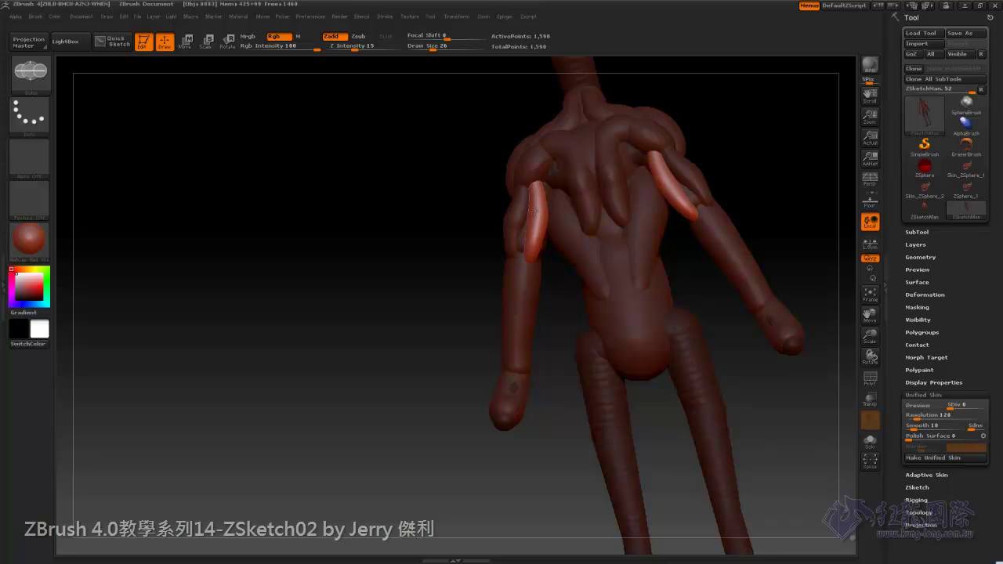
{"action": "mouse_move", "coordinate": [765, 145]}
{"action": "left_mouse_down"}
{"action": "mouse_move", "coordinate": [788, 139]}
{"action": "mouse_move", "coordinate": [799, 196]}
{"action": "mouse_move", "coordinate": [779, 227]}
{"action": "mouse_move", "coordinate": [826, 221]}
{"action": "mouse_move", "coordinate": [792, 243]}
{"action": "mouse_move", "coordinate": [753, 248]}
{"action": "mouse_move", "coordinate": [768, 240]}
{"action": "left_mouse_up"}
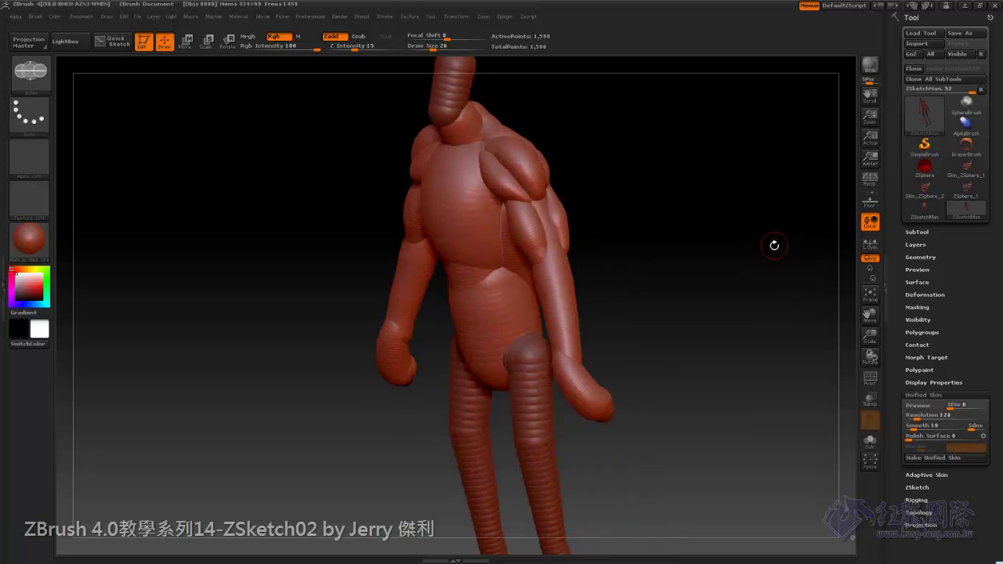
Raise the Unified Skin resolution from 128 to 448 and make the unified skin mesh
{"action": "key", "text": "a"}
{"action": "mouse_move", "coordinate": [714, 260]}
{"action": "left_mouse_down"}
{"action": "mouse_move", "coordinate": [736, 260]}
{"action": "mouse_move", "coordinate": [713, 253]}
{"action": "mouse_move", "coordinate": [708, 274]}
{"action": "mouse_move", "coordinate": [718, 254]}
{"action": "left_mouse_up"}
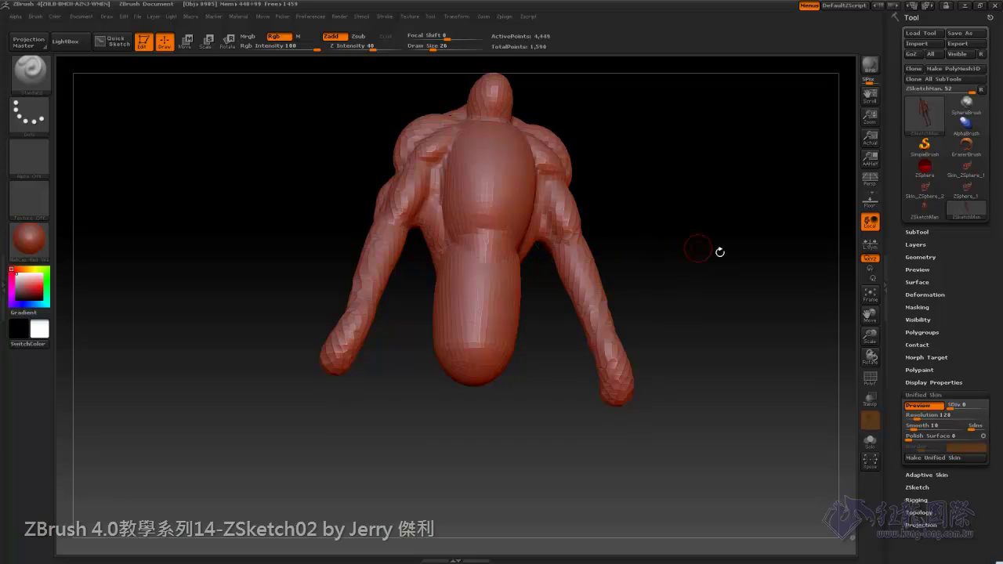
{"action": "left_click", "coordinate": [917, 405]}
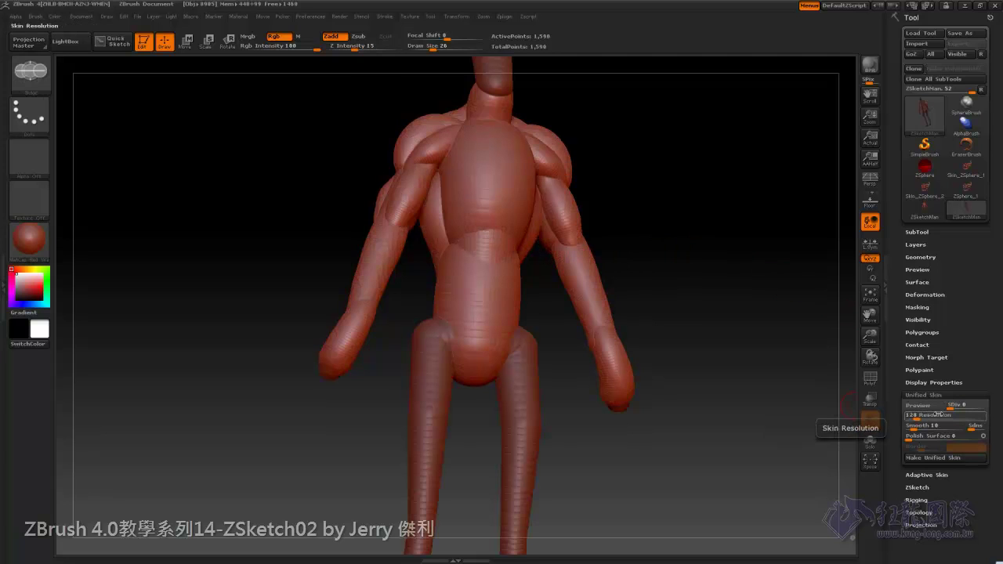
{"action": "left_click_drag", "start_coordinate": [690, 329], "coordinate": [709, 301]}
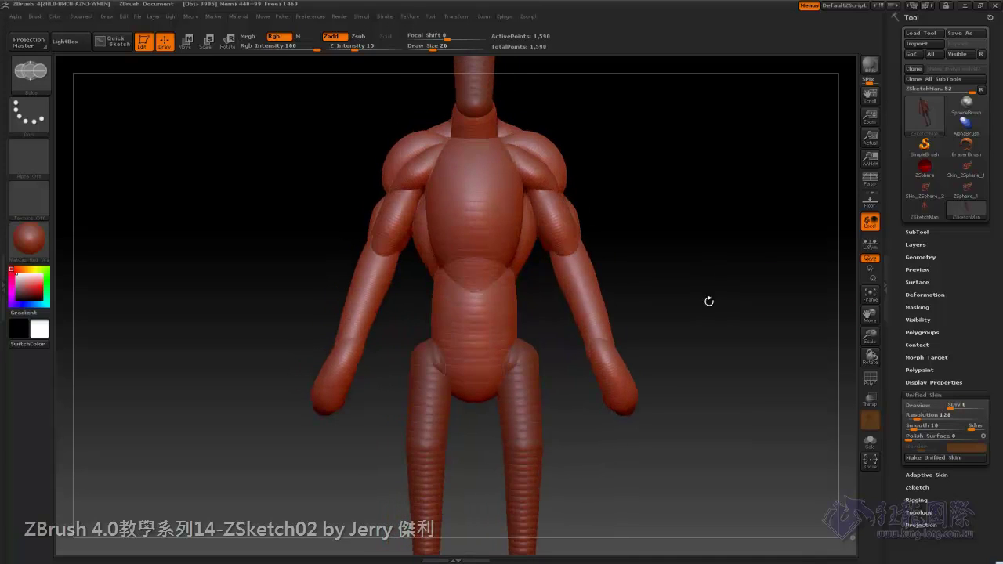
{"action": "left_click_drag", "start_coordinate": [923, 418], "coordinate": [940, 419]}
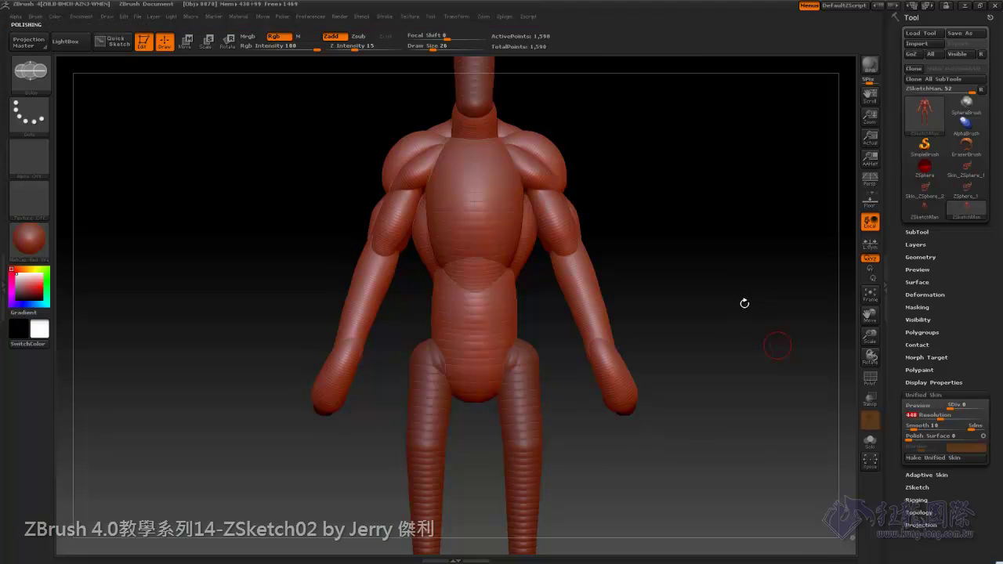
{"action": "mouse_move", "coordinate": [742, 302]}
{"action": "left_mouse_down"}
{"action": "mouse_move", "coordinate": [711, 287]}
{"action": "mouse_move", "coordinate": [681, 291]}
{"action": "mouse_move", "coordinate": [716, 294]}
{"action": "mouse_move", "coordinate": [733, 313]}
{"action": "left_mouse_up"}
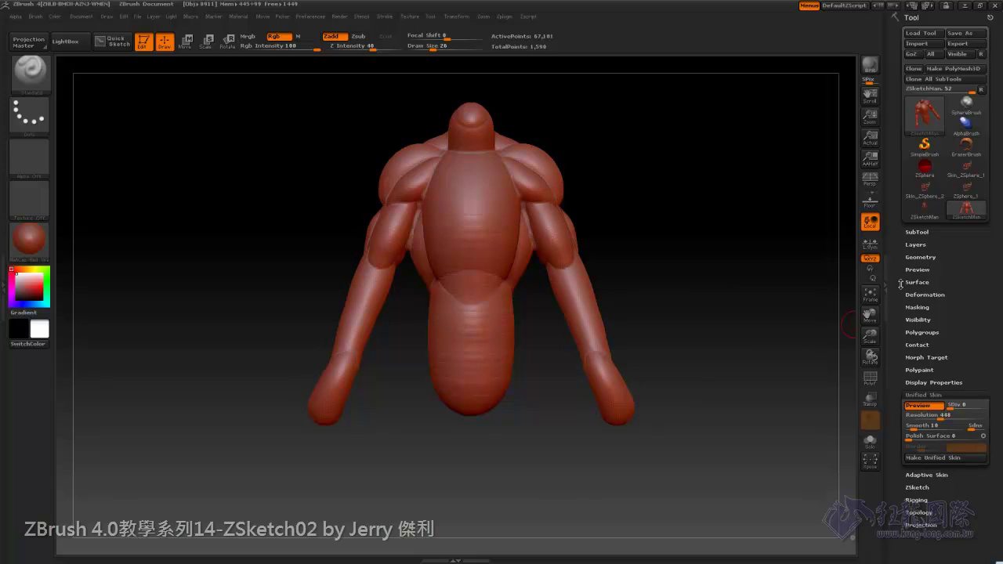
{"action": "left_click", "coordinate": [944, 458]}
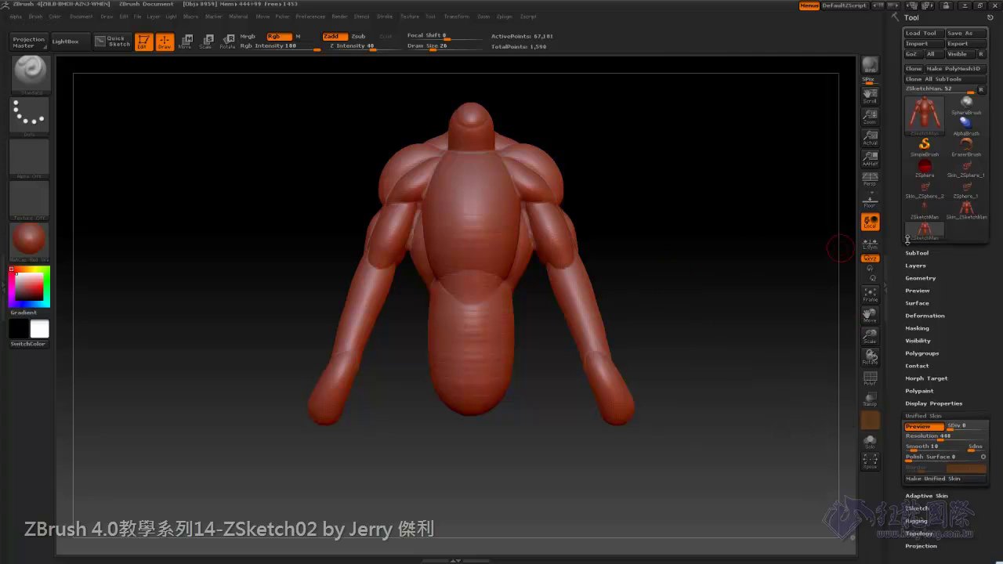
On Skin_ZSketchMan, choose ClayBuildup at Draw Size 58 and lay a first stroke over the chest
{"action": "mouse_move", "coordinate": [924, 230]}
{"action": "left_click", "coordinate": [952, 215]}
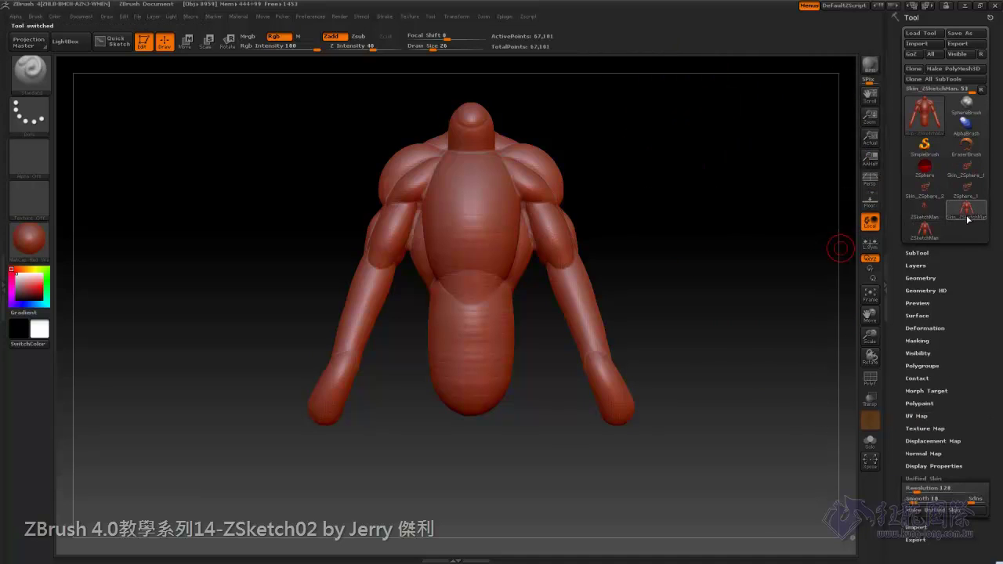
{"action": "mouse_move", "coordinate": [721, 252]}
{"action": "left_mouse_down"}
{"action": "mouse_move", "coordinate": [633, 268]}
{"action": "mouse_move", "coordinate": [721, 290]}
{"action": "left_mouse_up"}
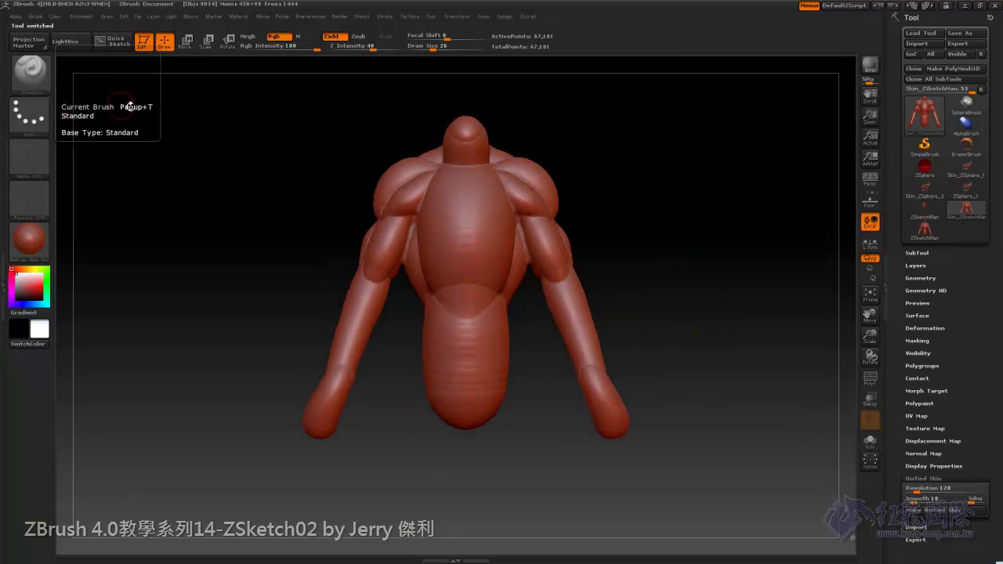
{"action": "left_click", "coordinate": [31, 84]}
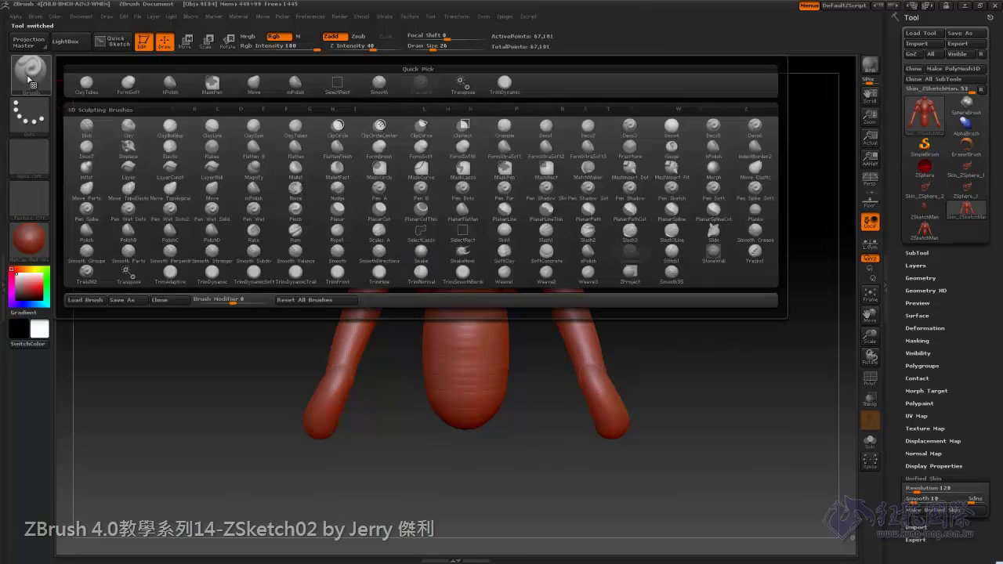
{"action": "left_click", "coordinate": [174, 135]}
{"action": "left_click_drag", "start_coordinate": [690, 253], "coordinate": [694, 291]}
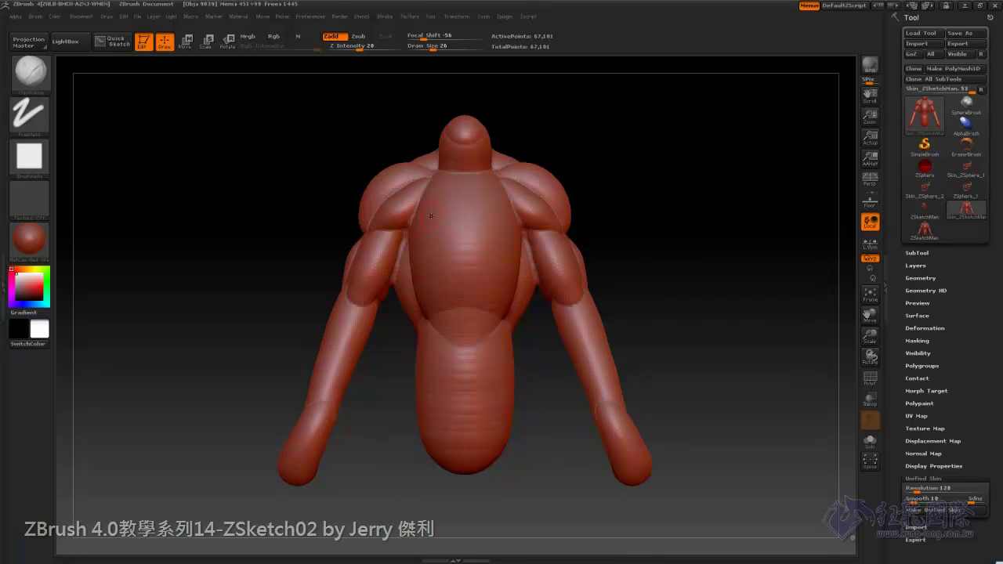
{"action": "key", "text": "bracketright"}
{"action": "key", "text": "bracketright"}
{"action": "key", "text": "bracketright"}
{"action": "mouse_move", "coordinate": [440, 197]}
{"action": "left_mouse_down"}
{"action": "mouse_move", "coordinate": [443, 214]}
{"action": "mouse_move", "coordinate": [454, 208]}
{"action": "left_mouse_up"}
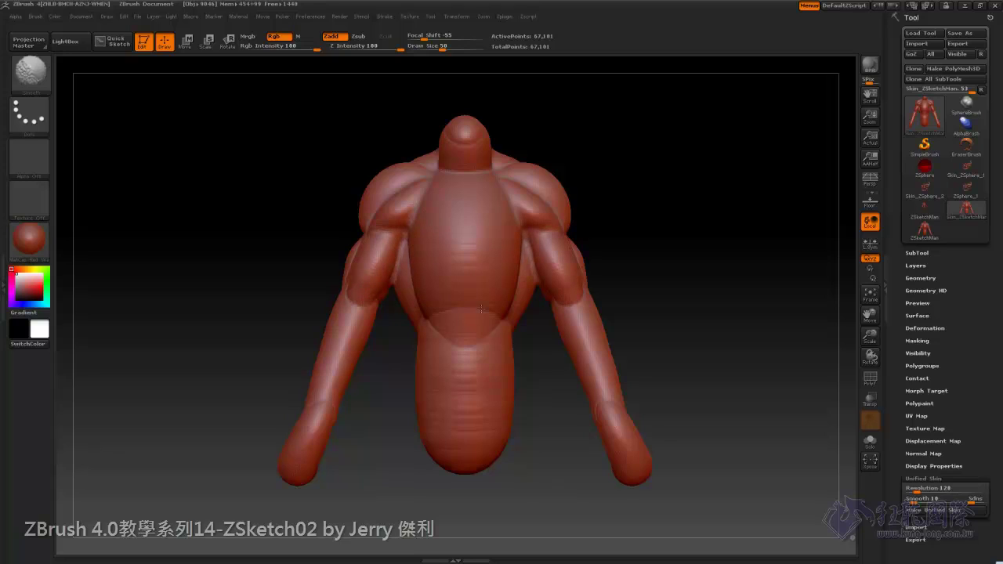
{"action": "mouse_move", "coordinate": [666, 224]}
{"action": "left_mouse_down"}
{"action": "mouse_move", "coordinate": [701, 222]}
{"action": "mouse_move", "coordinate": [489, 212]}
{"action": "left_mouse_up"}
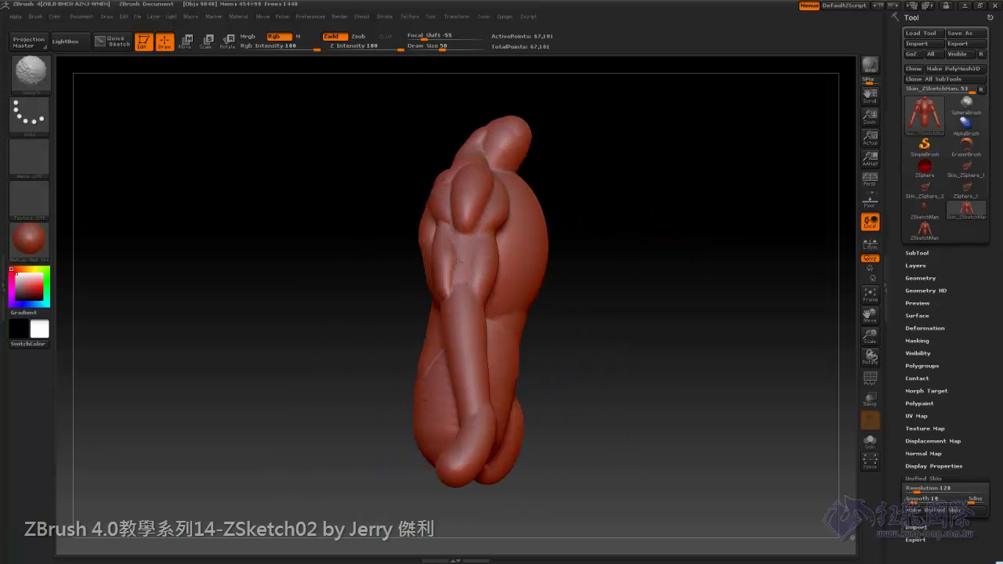
{"action": "mouse_move", "coordinate": [564, 251]}
{"action": "left_mouse_down"}
{"action": "mouse_move", "coordinate": [660, 240]}
{"action": "mouse_move", "coordinate": [469, 161]}
{"action": "left_mouse_up"}
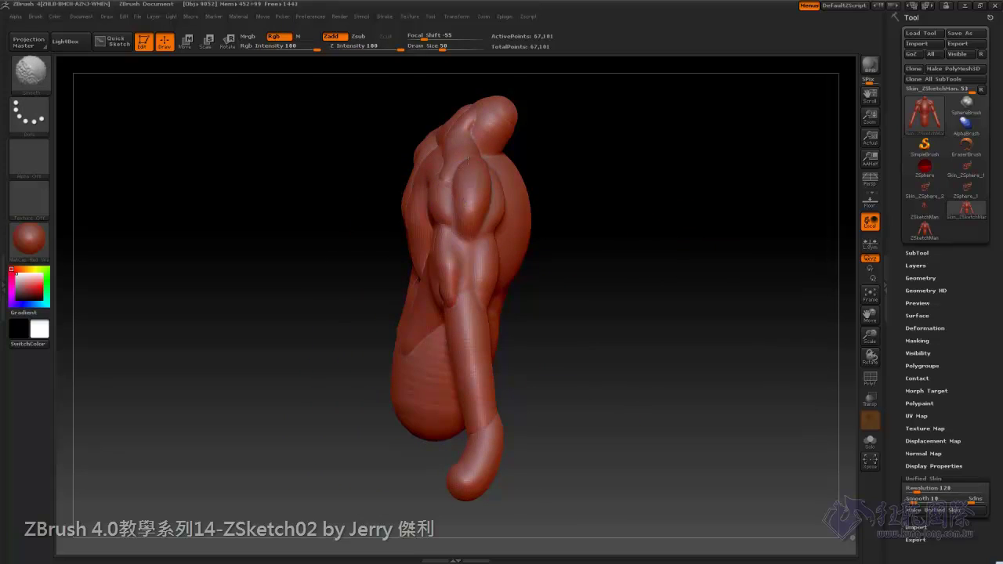
{"action": "left_click_drag", "start_coordinate": [575, 204], "coordinate": [465, 202]}
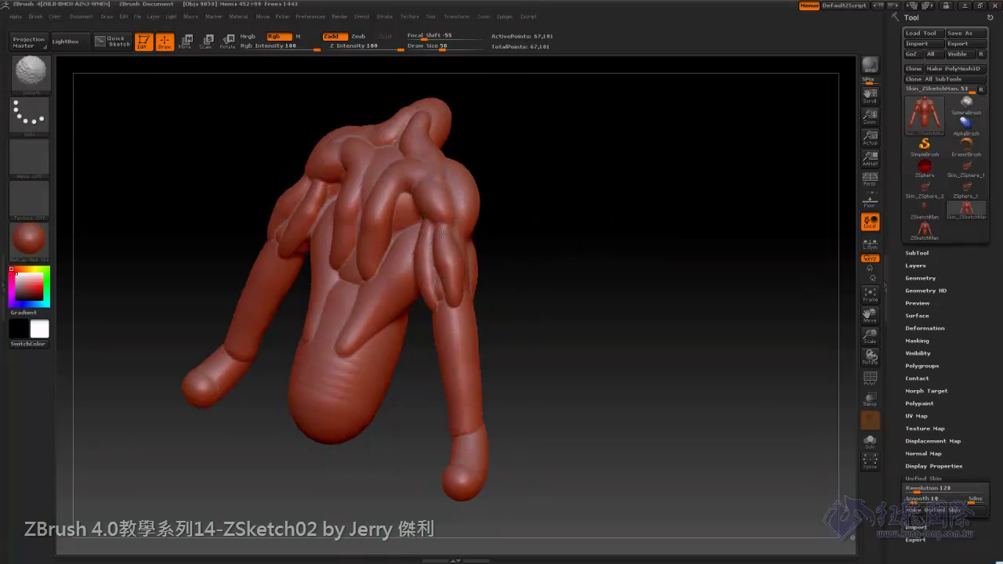
{"action": "mouse_move", "coordinate": [374, 245]}
{"action": "left_mouse_down"}
{"action": "mouse_move", "coordinate": [471, 242]}
{"action": "mouse_move", "coordinate": [396, 239]}
{"action": "left_mouse_up"}
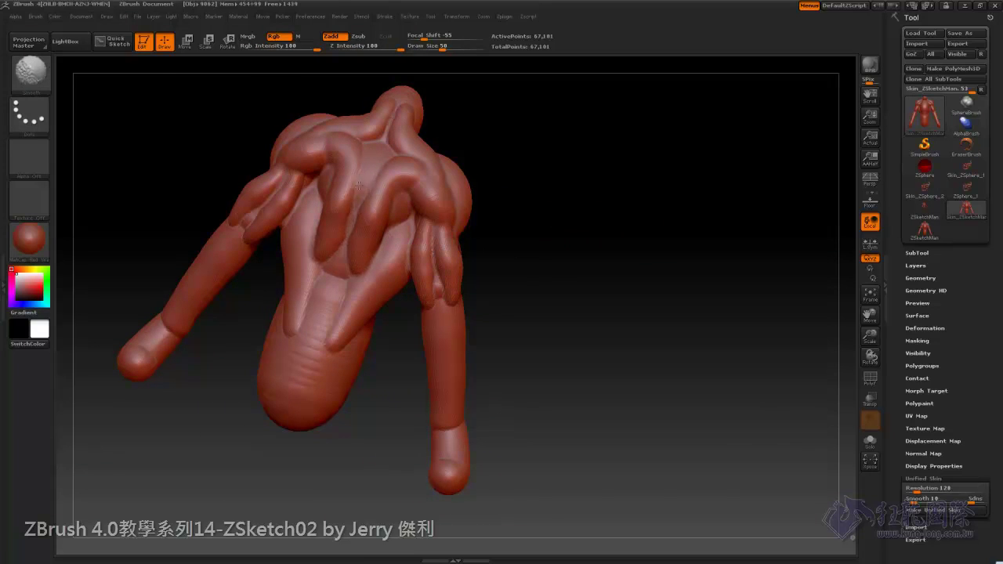
{"action": "mouse_move", "coordinate": [427, 81]}
{"action": "left_mouse_down"}
{"action": "mouse_move", "coordinate": [589, 179]}
{"action": "mouse_move", "coordinate": [587, 201]}
{"action": "left_mouse_up"}
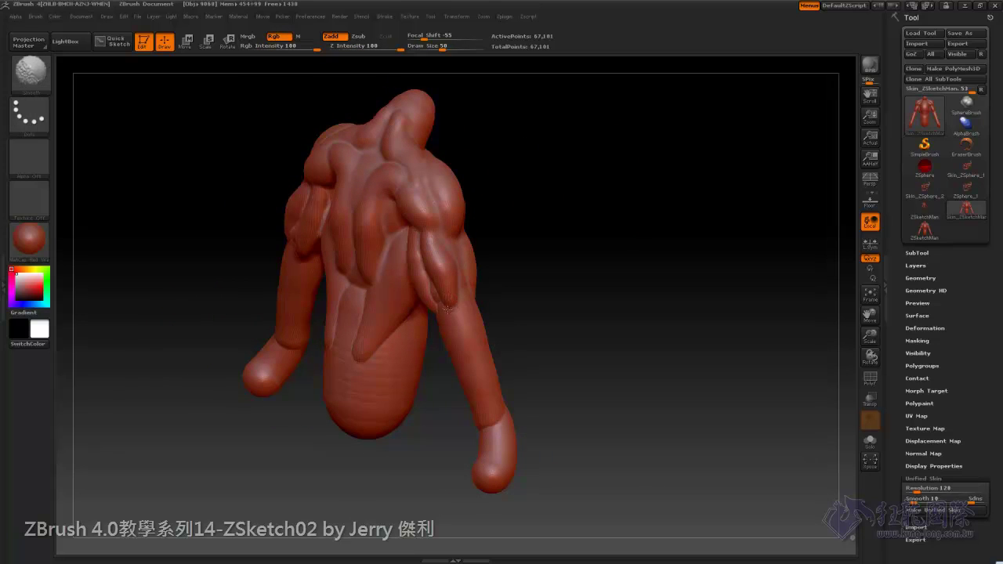
{"action": "left_click_drag", "start_coordinate": [632, 264], "coordinate": [425, 242]}
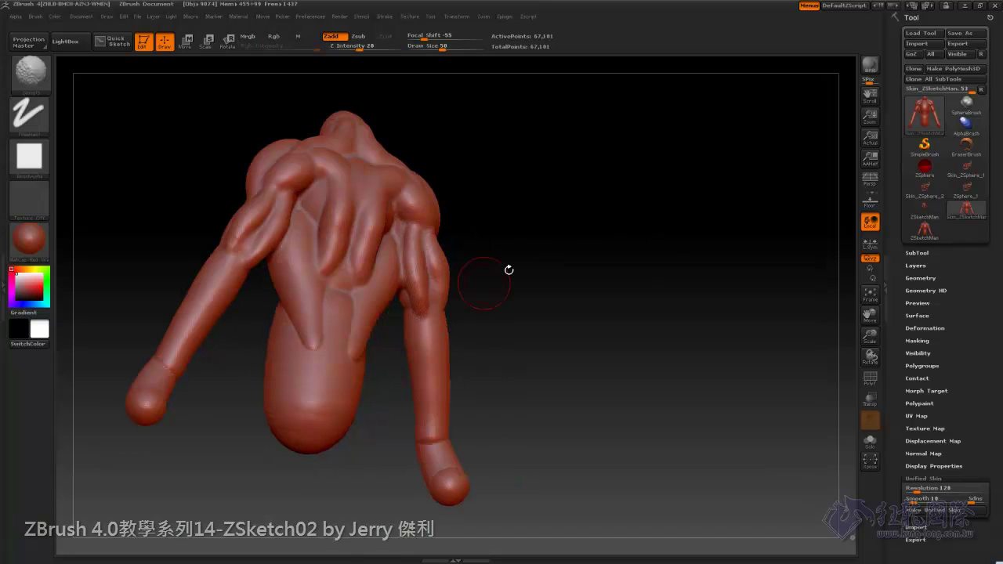
{"action": "left_click_drag", "start_coordinate": [508, 271], "coordinate": [511, 267], "text": "shift"}
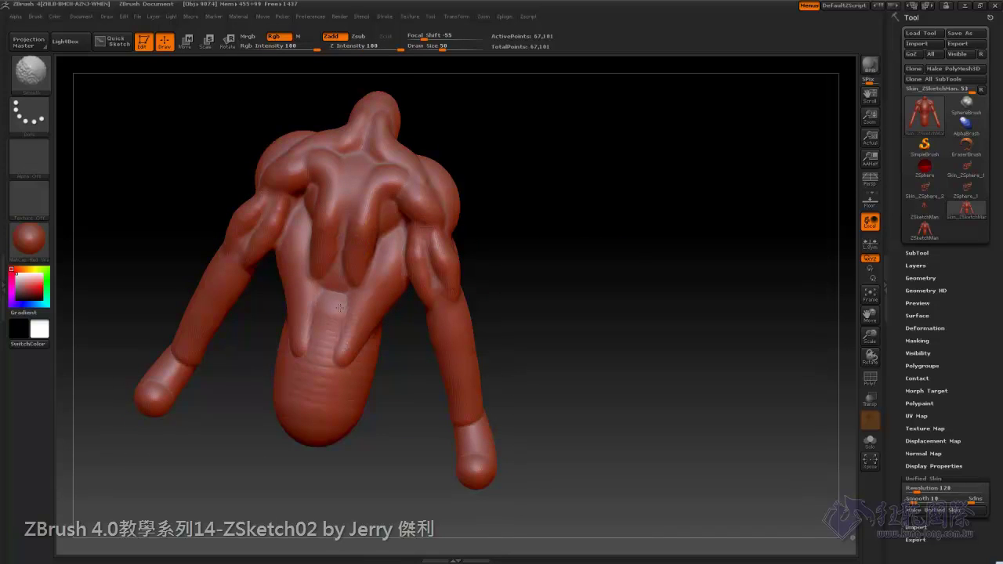
{"action": "mouse_move", "coordinate": [607, 271]}
{"action": "left_mouse_down"}
{"action": "mouse_move", "coordinate": [681, 258]}
{"action": "mouse_move", "coordinate": [336, 202]}
{"action": "left_mouse_up"}
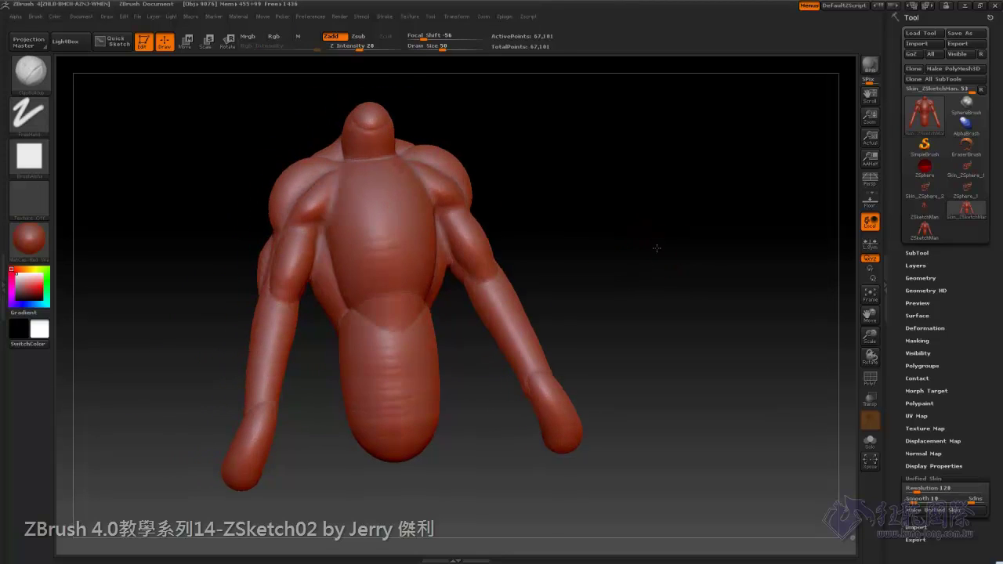
Sculpt ClayBuildup pectoral strokes across the upper chest from a front view
{"action": "left_click_drag", "start_coordinate": [655, 246], "coordinate": [374, 214]}
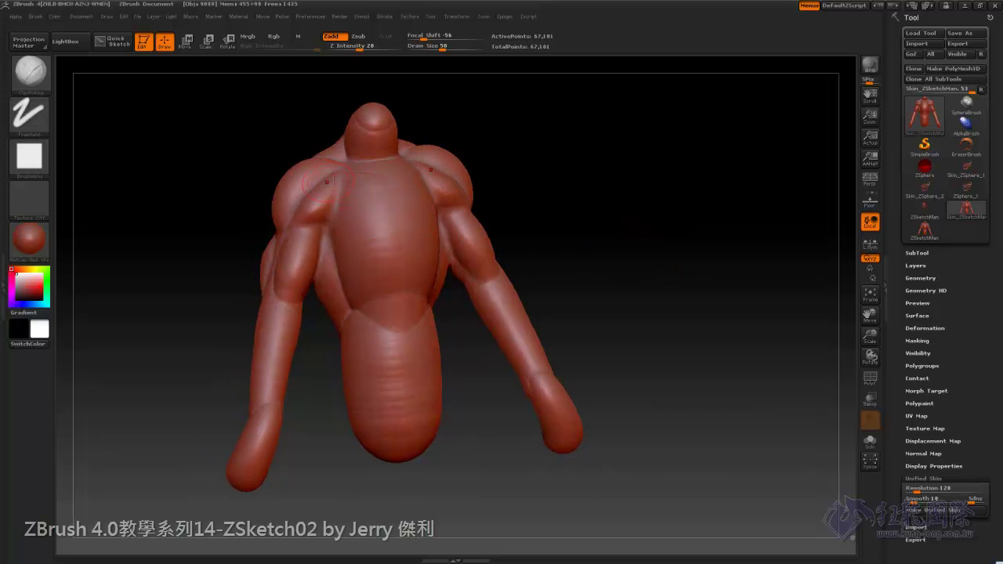
{"action": "mouse_move", "coordinate": [335, 204]}
{"action": "left_mouse_down"}
{"action": "mouse_move", "coordinate": [380, 204]}
{"action": "mouse_move", "coordinate": [365, 220]}
{"action": "left_mouse_up"}
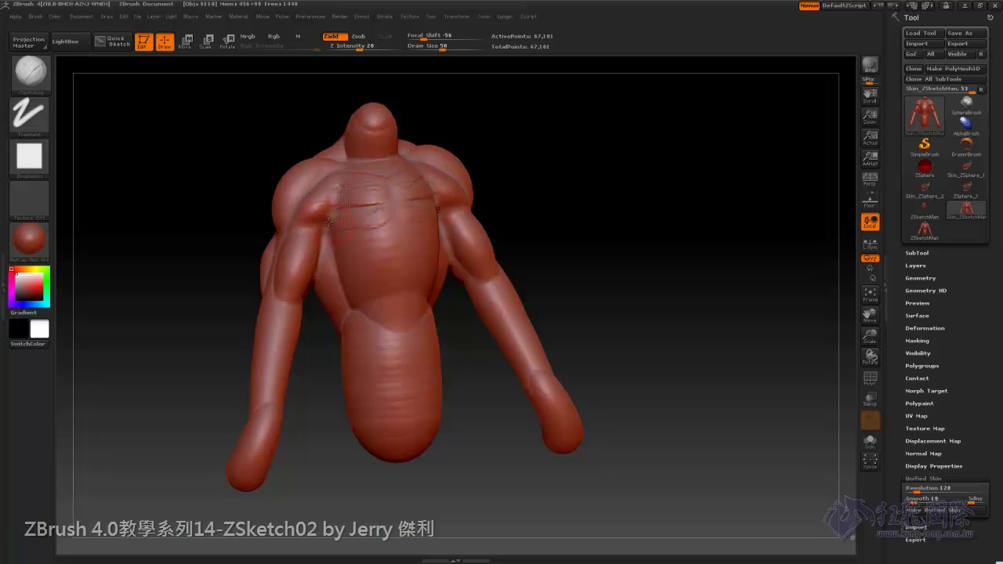
{"action": "mouse_move", "coordinate": [329, 205]}
{"action": "left_mouse_down"}
{"action": "mouse_move", "coordinate": [389, 216]}
{"action": "mouse_move", "coordinate": [342, 226]}
{"action": "left_mouse_up"}
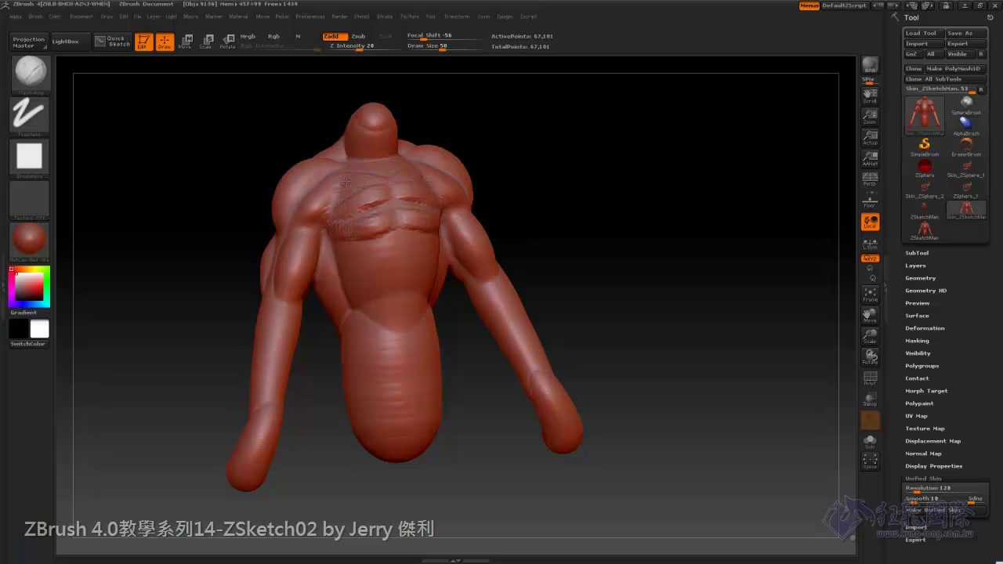
{"action": "mouse_move", "coordinate": [346, 182]}
{"action": "left_mouse_down"}
{"action": "mouse_move", "coordinate": [380, 175]}
{"action": "mouse_move", "coordinate": [391, 213]}
{"action": "left_mouse_up"}
Smooth the rough chest strokes and the lower-abdomen bumps, orbiting to check the torso
{"action": "mouse_move", "coordinate": [324, 221]}
{"action": "left_mouse_down", "text": "shift"}
{"action": "mouse_move", "coordinate": [391, 227]}
{"action": "mouse_move", "coordinate": [368, 168]}
{"action": "mouse_move", "coordinate": [384, 171]}
{"action": "left_mouse_up", "text": "shift"}
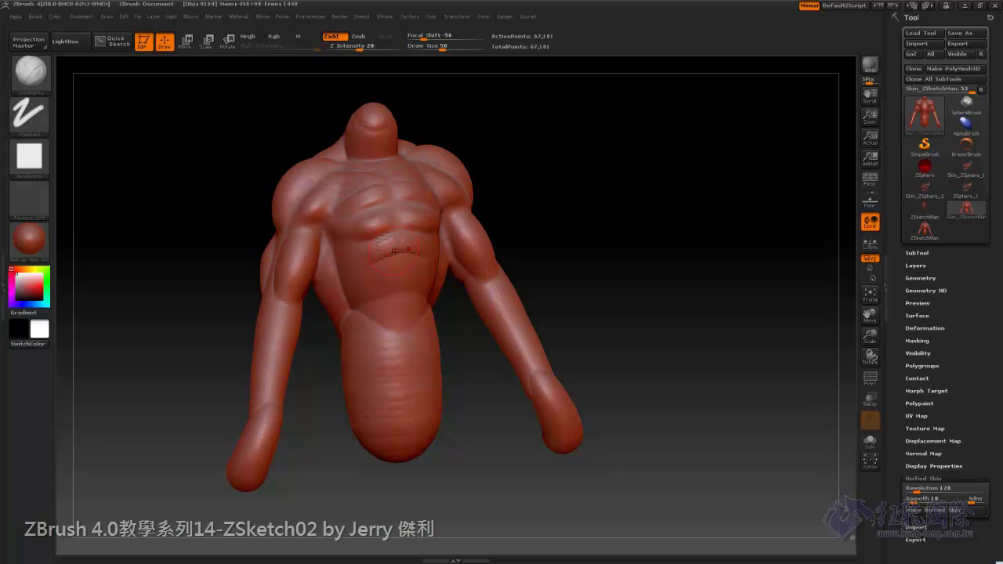
{"action": "mouse_move", "coordinate": [384, 251]}
{"action": "left_mouse_down", "text": "shift"}
{"action": "mouse_move", "coordinate": [423, 286]}
{"action": "mouse_move", "coordinate": [390, 288]}
{"action": "left_mouse_up", "text": "shift"}
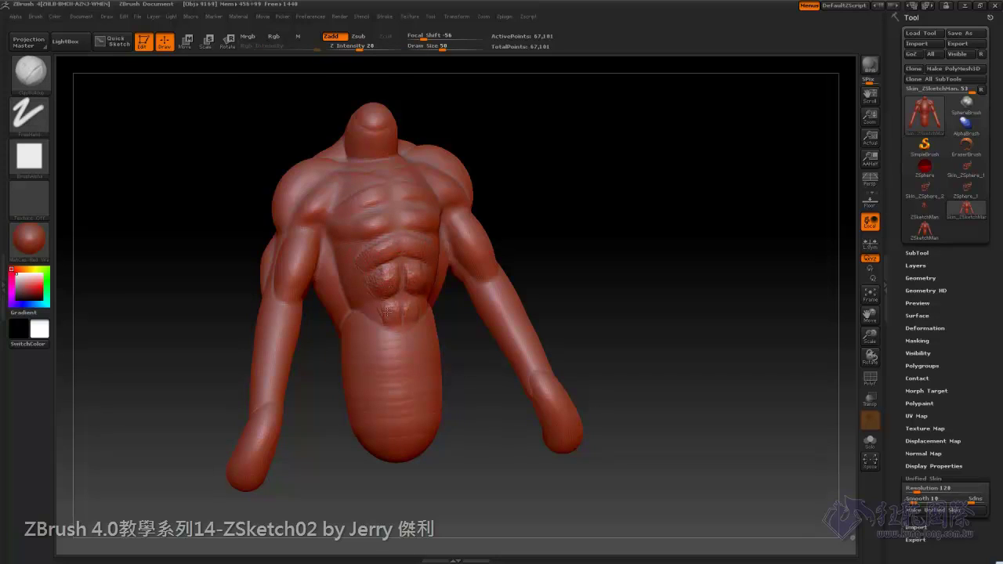
{"action": "key", "text": "b"}
{"action": "key", "text": "s"}
{"action": "key", "text": "t"}
{"action": "left_click_drag", "start_coordinate": [388, 347], "coordinate": [390, 339]}
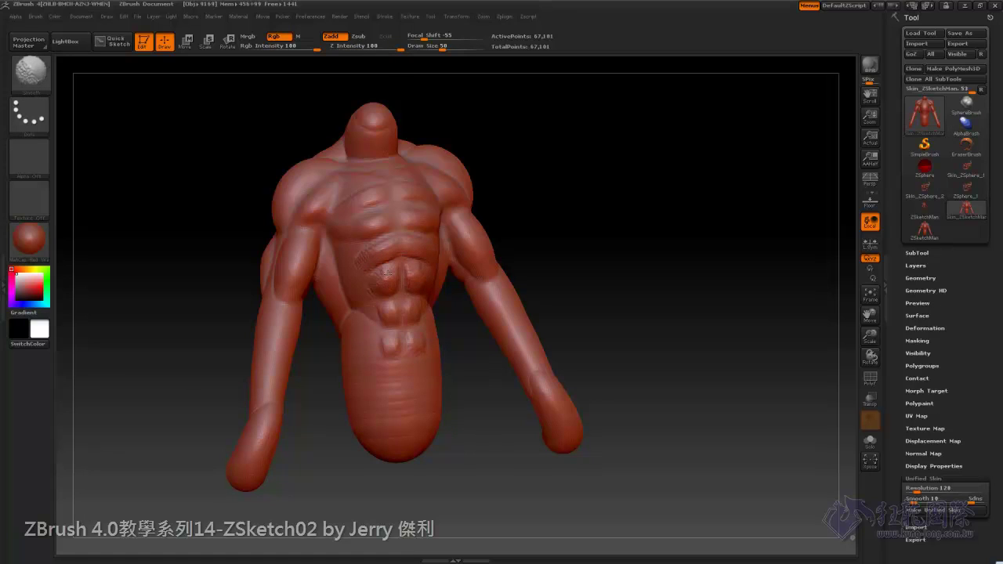
{"action": "mouse_move", "coordinate": [526, 235]}
{"action": "left_mouse_down"}
{"action": "mouse_move", "coordinate": [357, 257]}
{"action": "mouse_move", "coordinate": [378, 284]}
{"action": "mouse_move", "coordinate": [346, 301]}
{"action": "mouse_move", "coordinate": [356, 315]}
{"action": "mouse_move", "coordinate": [343, 270]}
{"action": "mouse_move", "coordinate": [353, 263]}
{"action": "left_mouse_up"}
{"action": "key", "text": "shift"}
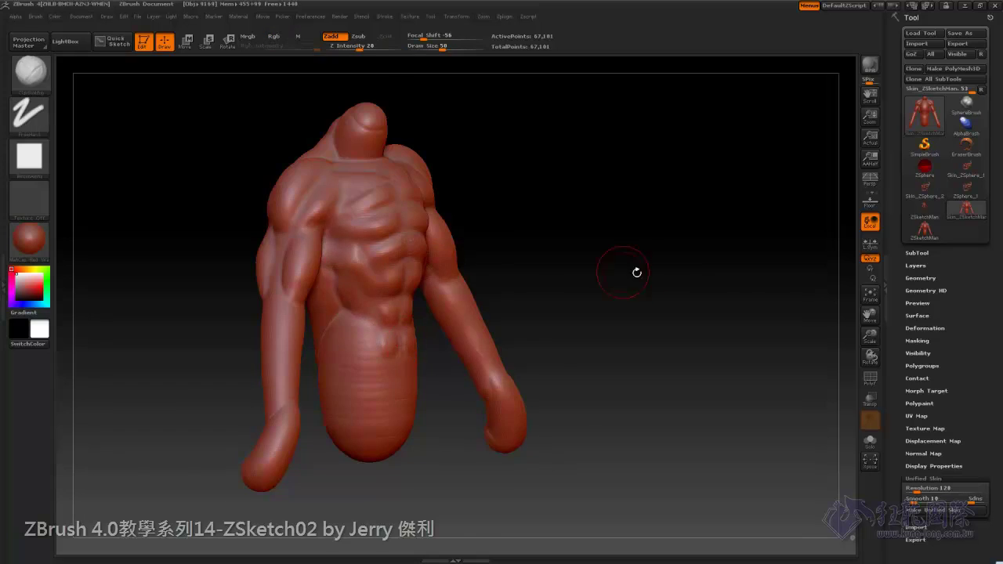
{"action": "mouse_move", "coordinate": [635, 271]}
{"action": "left_mouse_down"}
{"action": "mouse_move", "coordinate": [707, 282]}
{"action": "mouse_move", "coordinate": [687, 298]}
{"action": "mouse_move", "coordinate": [717, 302]}
{"action": "mouse_move", "coordinate": [701, 293]}
{"action": "left_mouse_up"}
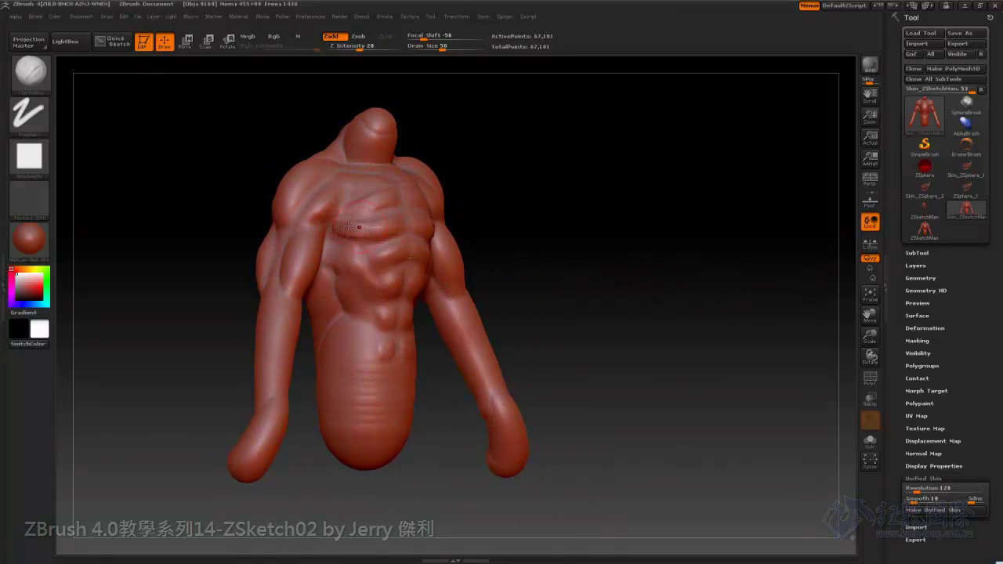
{"action": "key", "text": "shift"}
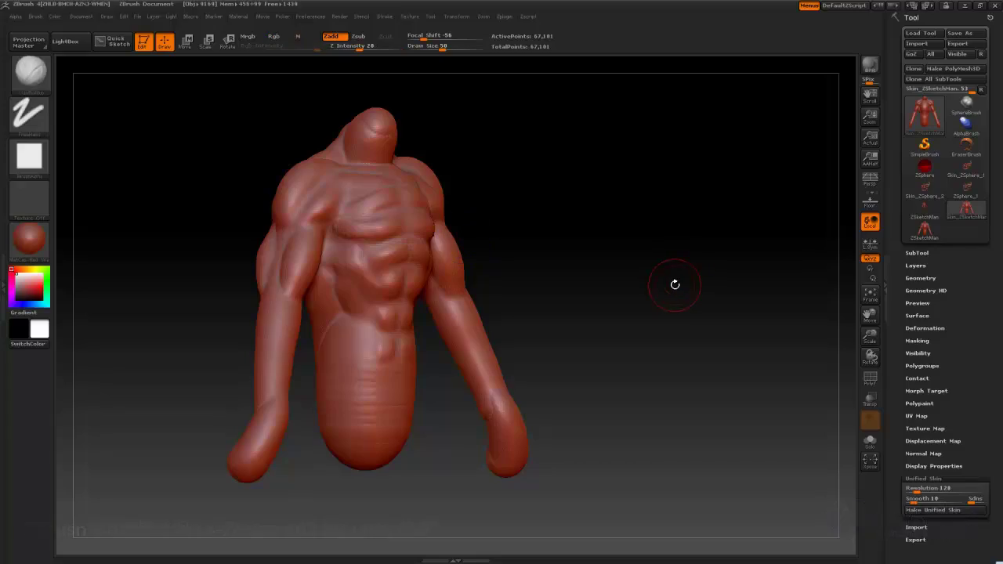